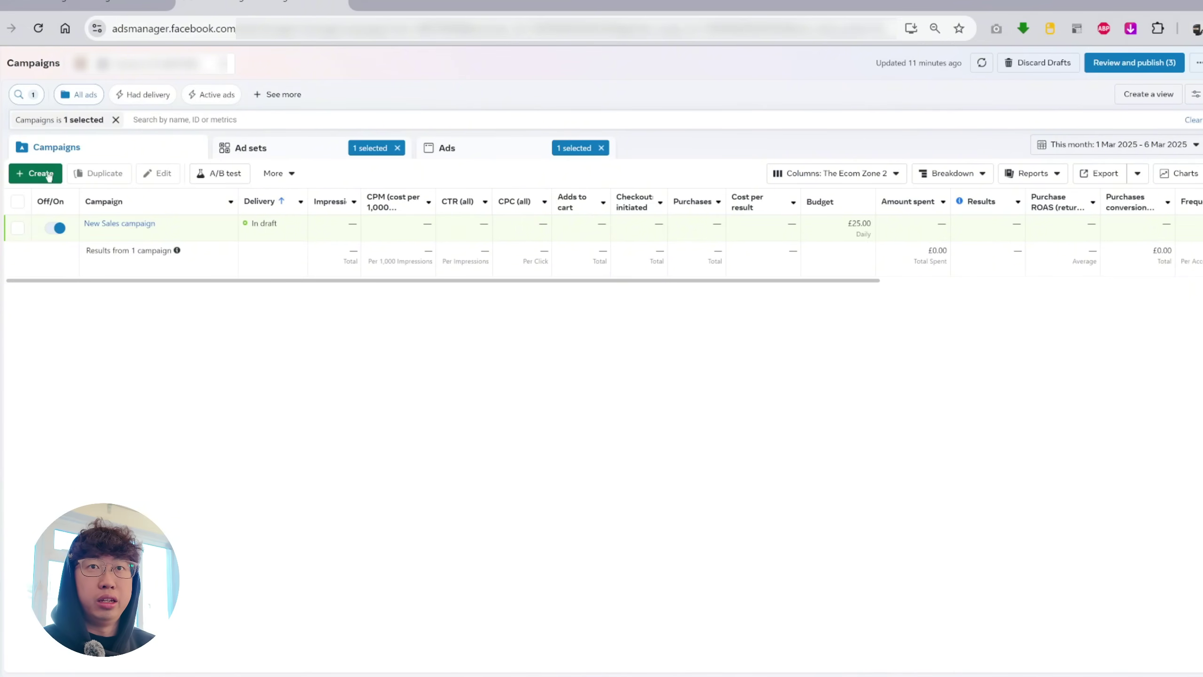
# Step: Create a new Sales-objective campaign draft and dismiss the campaign-setup notice
pyautogui.click(40, 173)
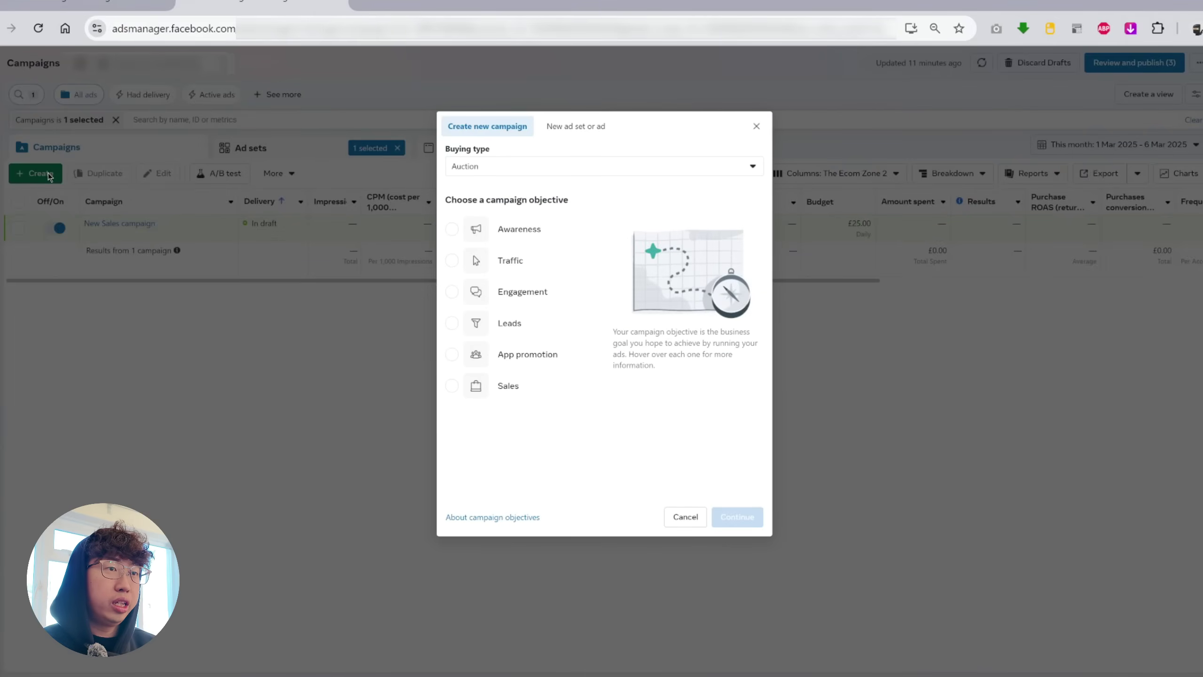
pyautogui.click(479, 386)
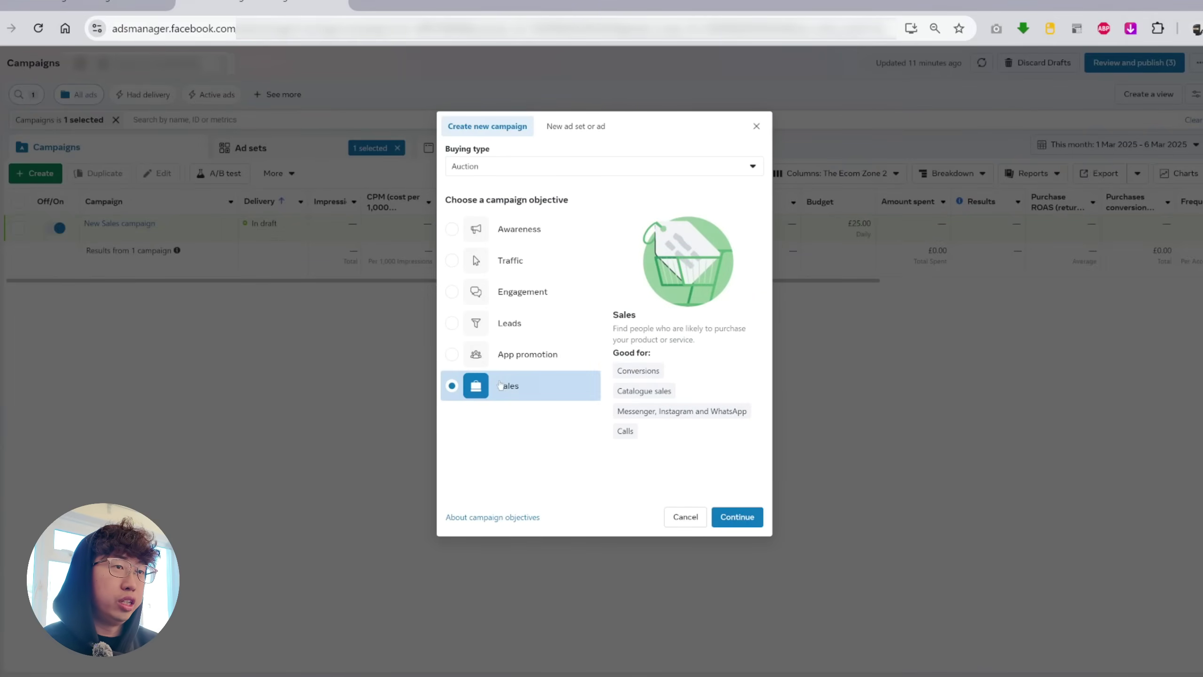
pyautogui.click(743, 516)
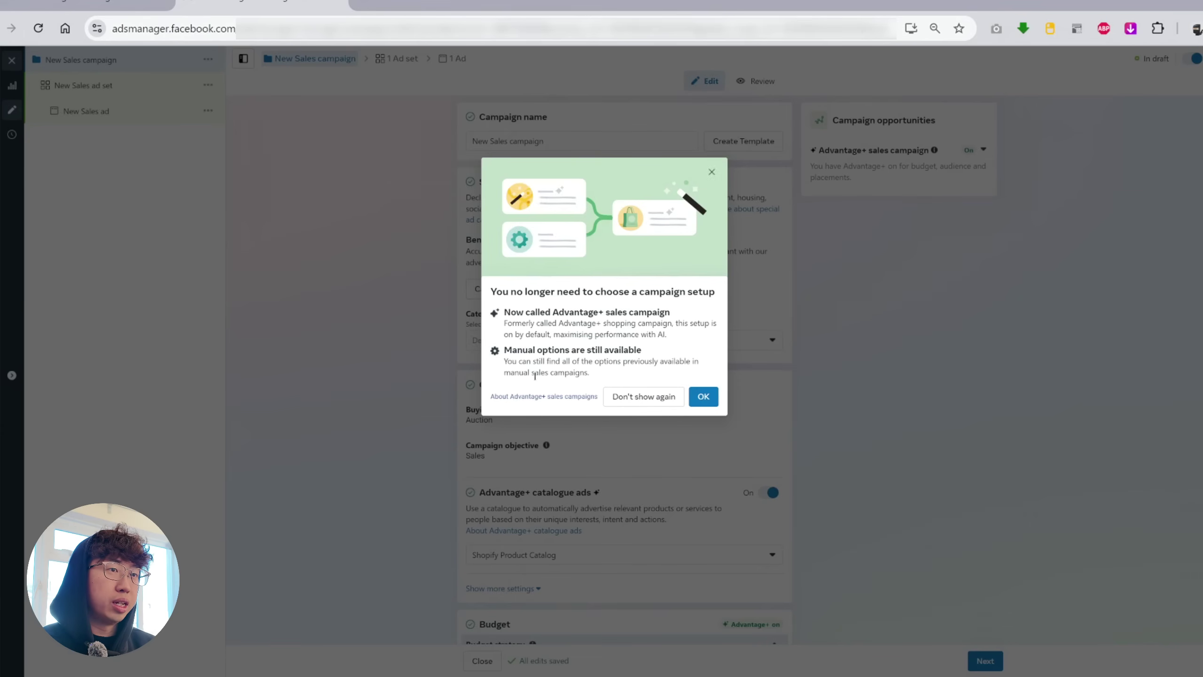
pyautogui.click(704, 396)
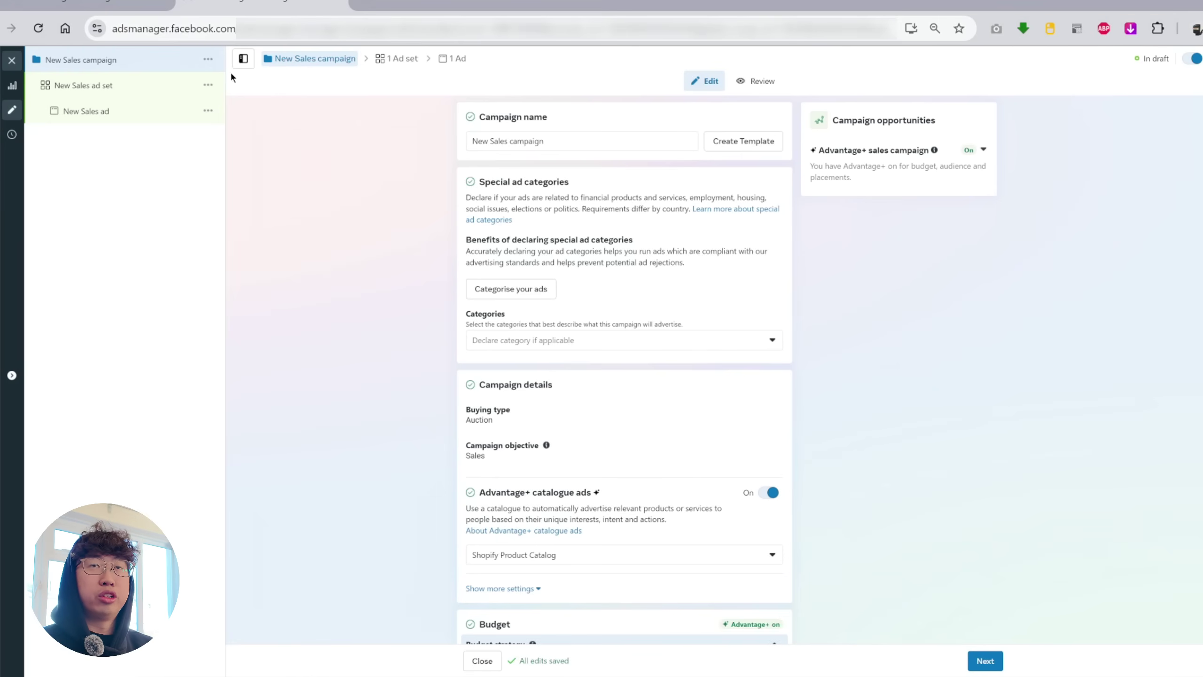
# Step: In the other account's tab, start a new Sales-objective campaign
pyautogui.click(115, 2)
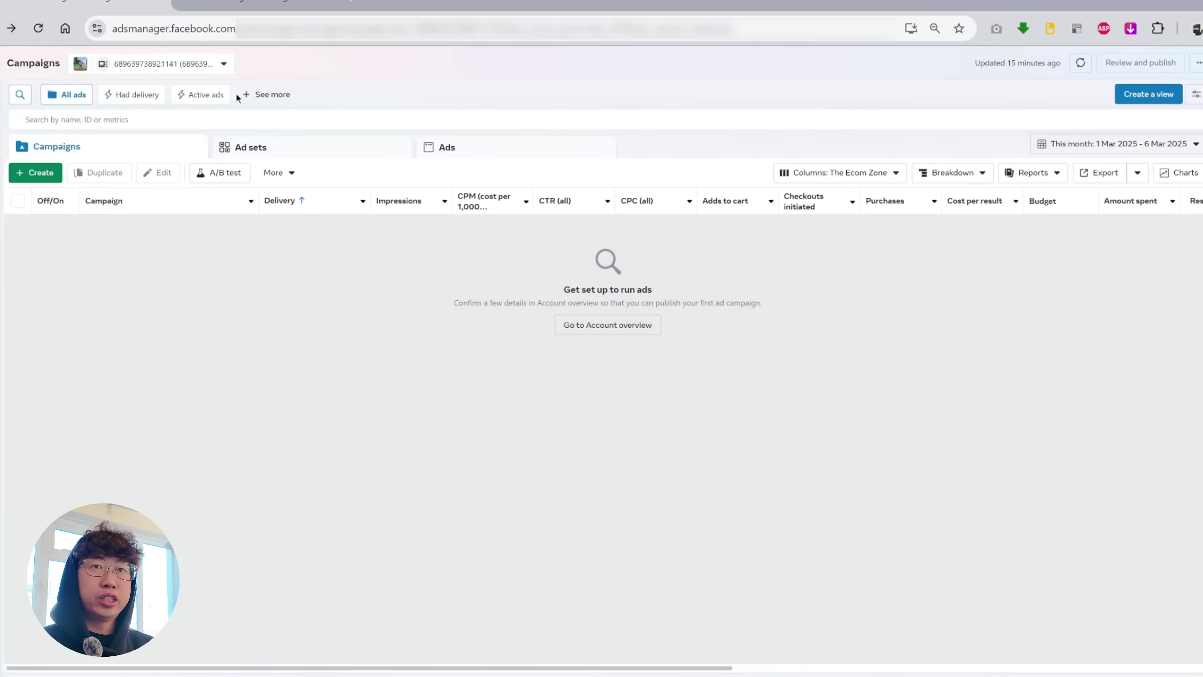
pyautogui.click(47, 176)
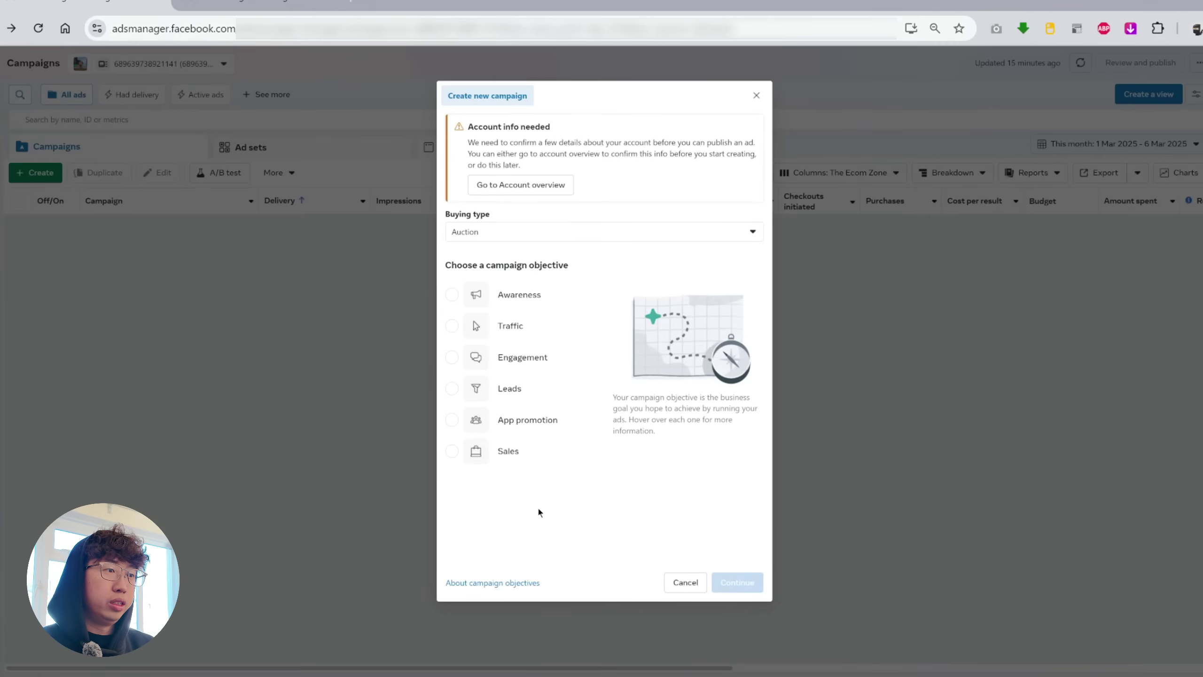
pyautogui.click(509, 451)
pyautogui.click(737, 582)
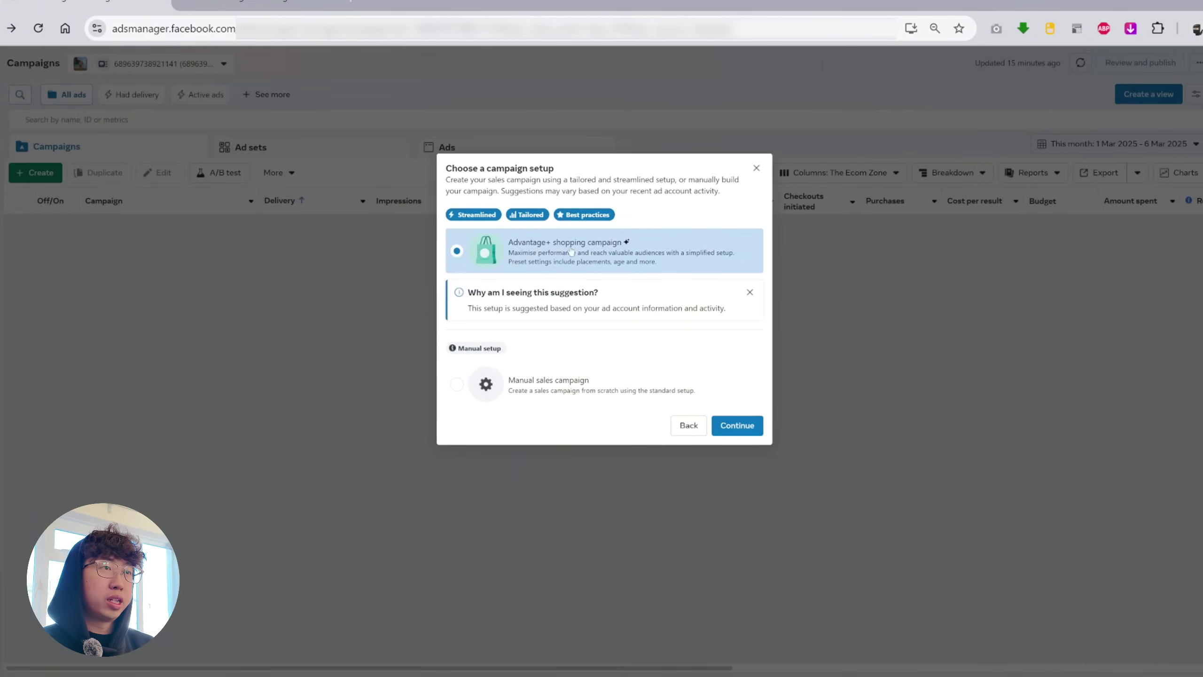
# Step: Choose the manual sales campaign setup, then toggle Advantage campaign budget on and back off
pyautogui.moveTo(579, 247)
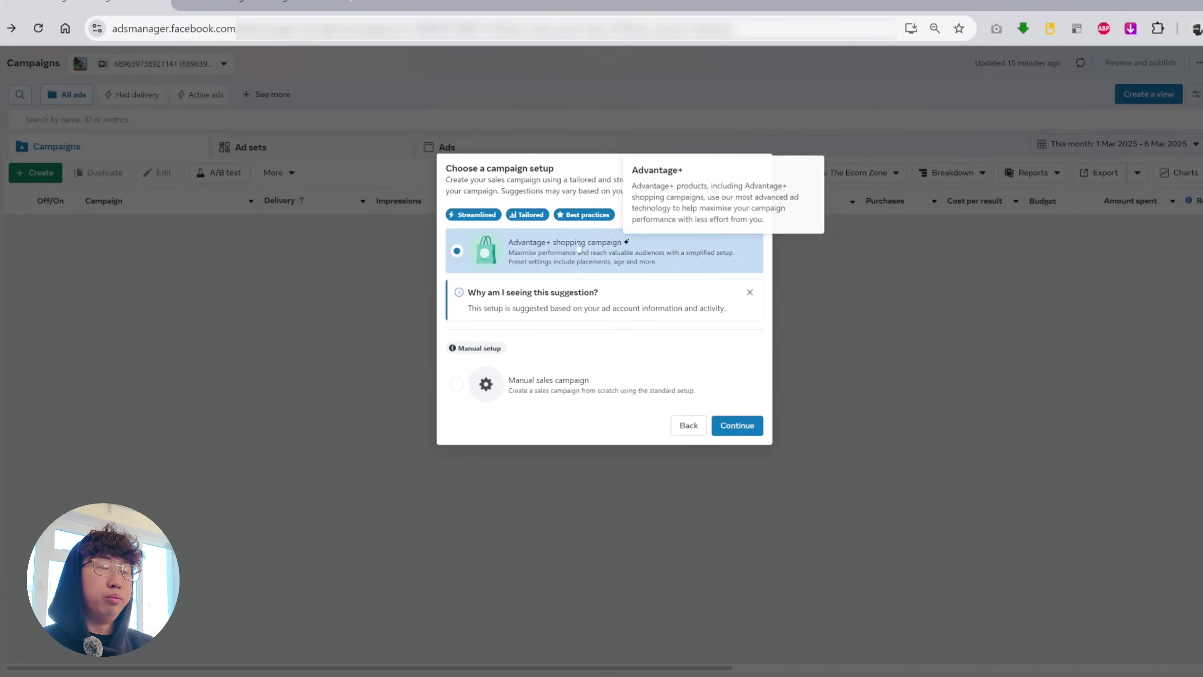
pyautogui.click(550, 383)
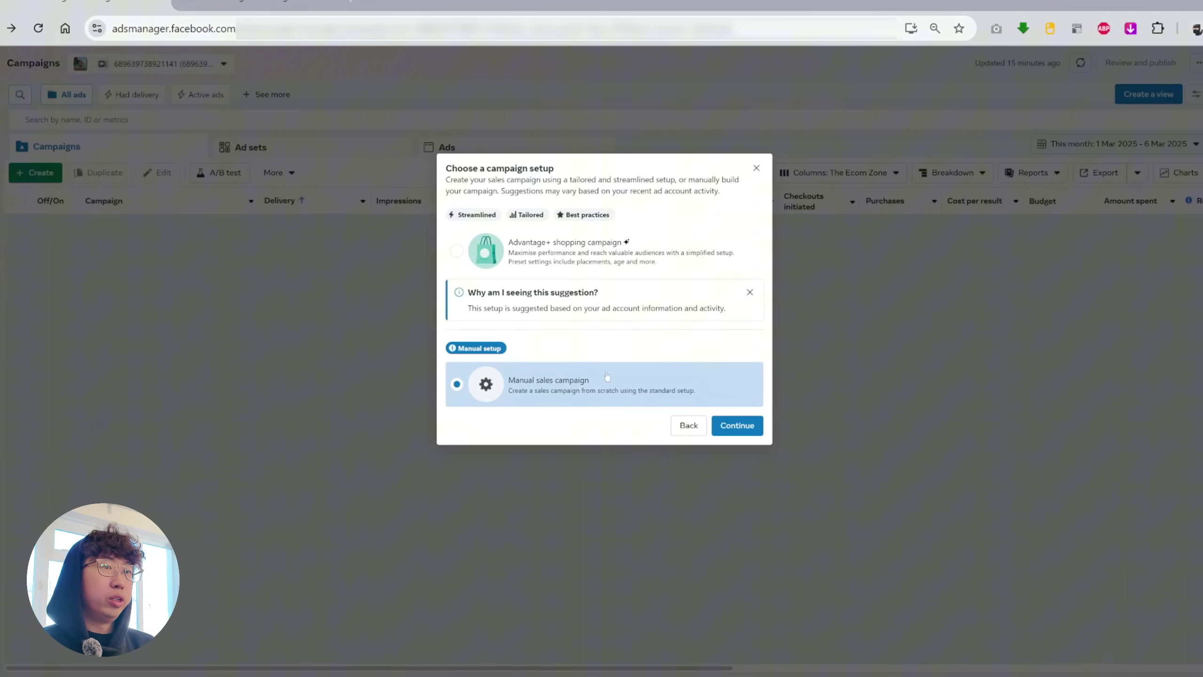
pyautogui.click(734, 426)
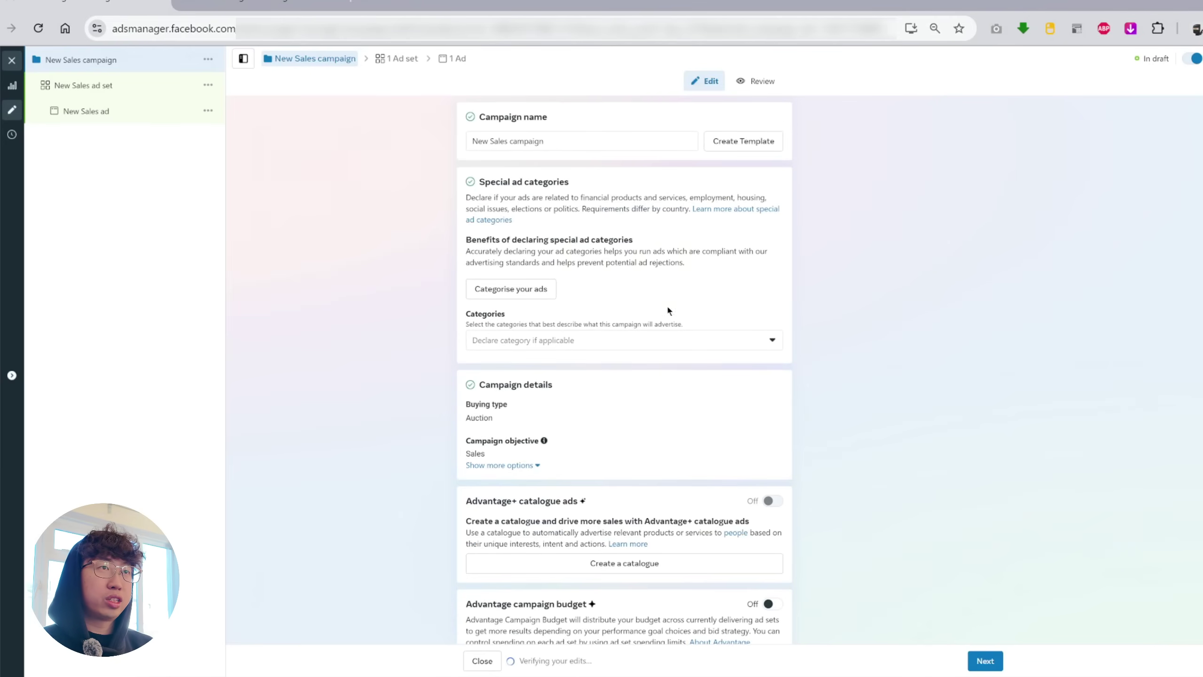
pyautogui.scroll(-5, 610, 332)
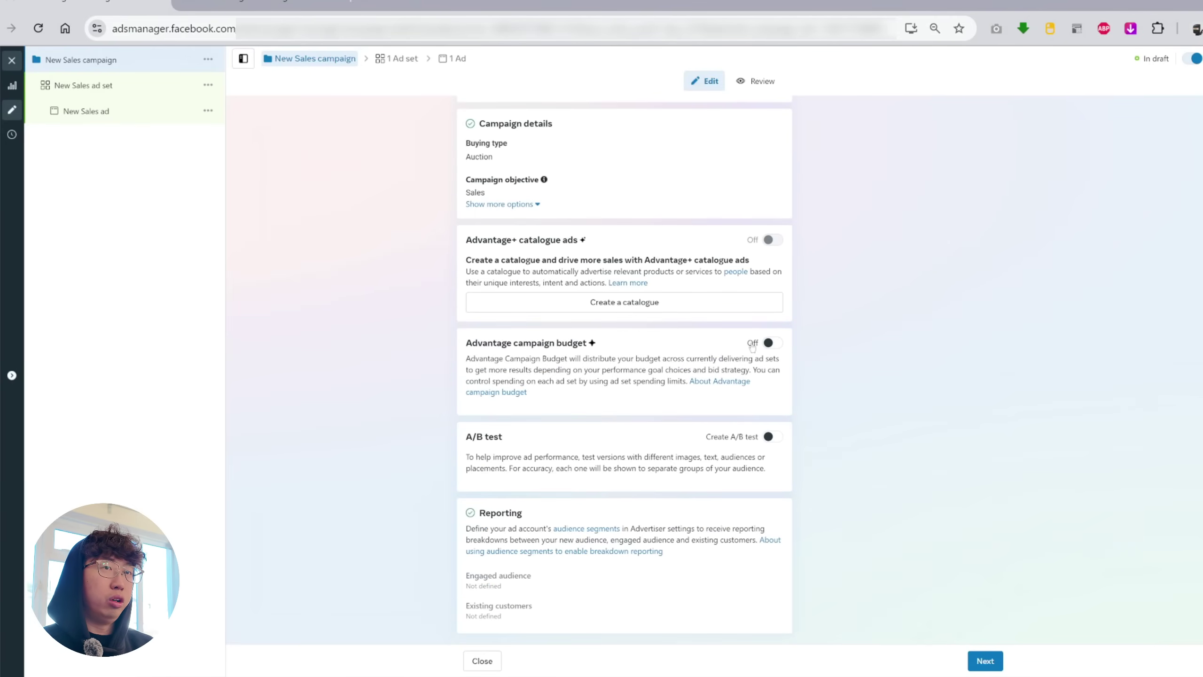
pyautogui.click(773, 343)
pyautogui.click(774, 344)
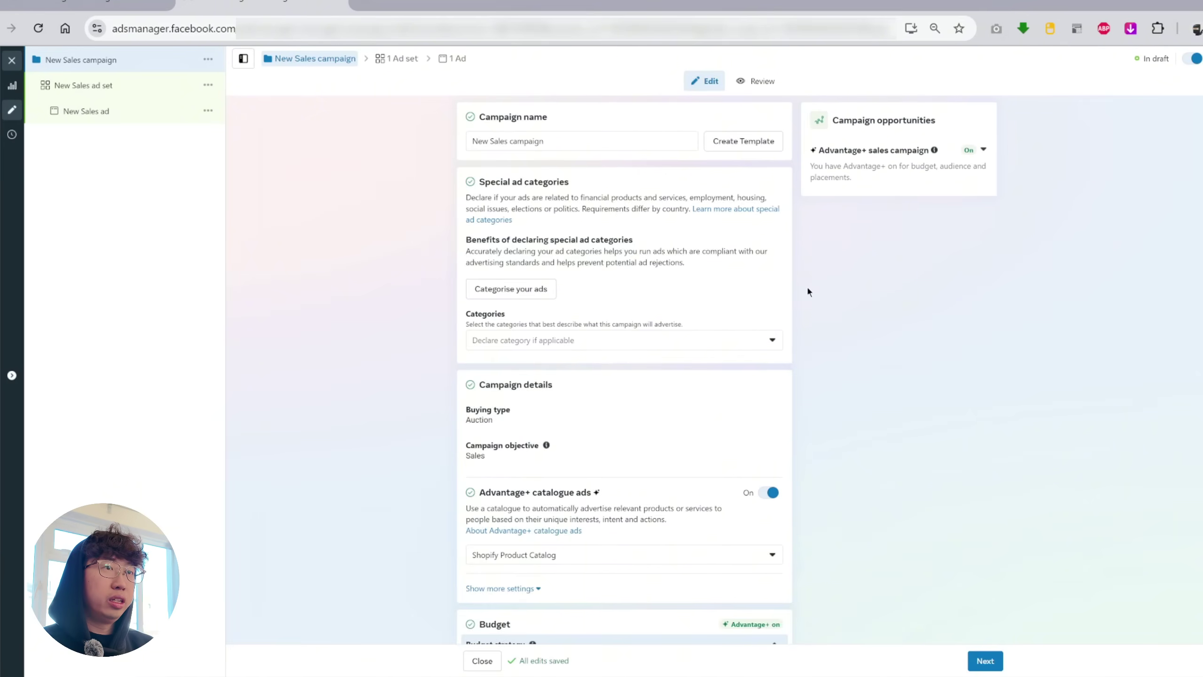
# Step: Duplicate the existing ad set
pyautogui.scroll(-8, 709, 252)
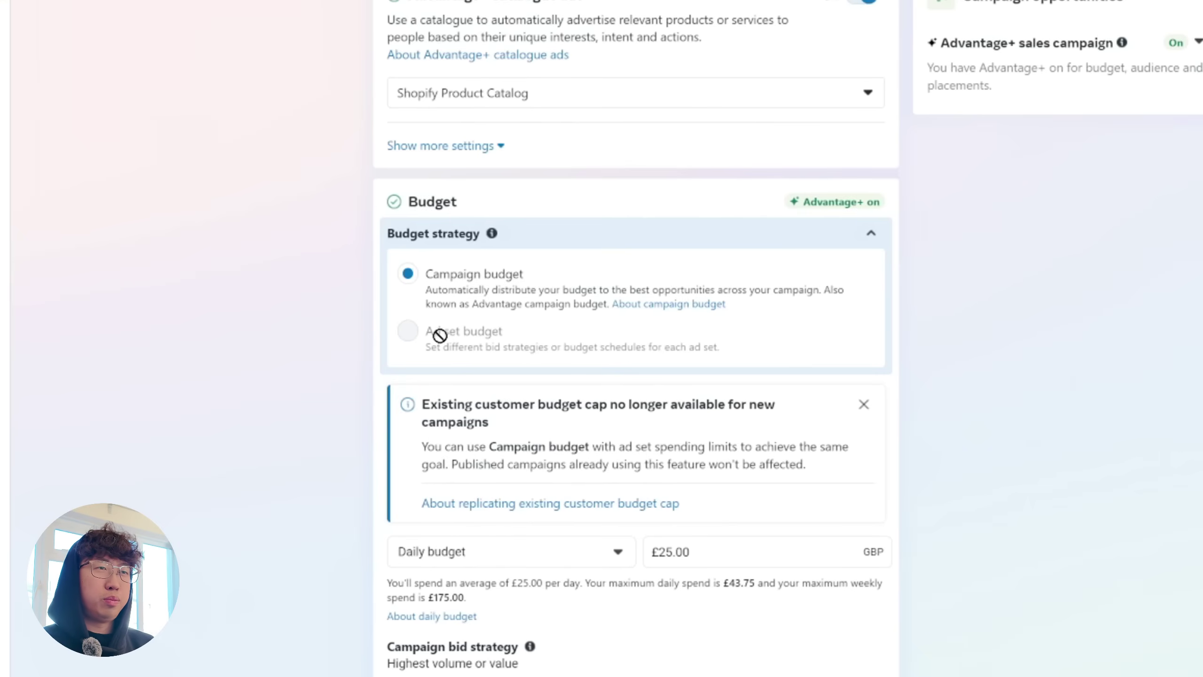
pyautogui.moveTo(439, 337)
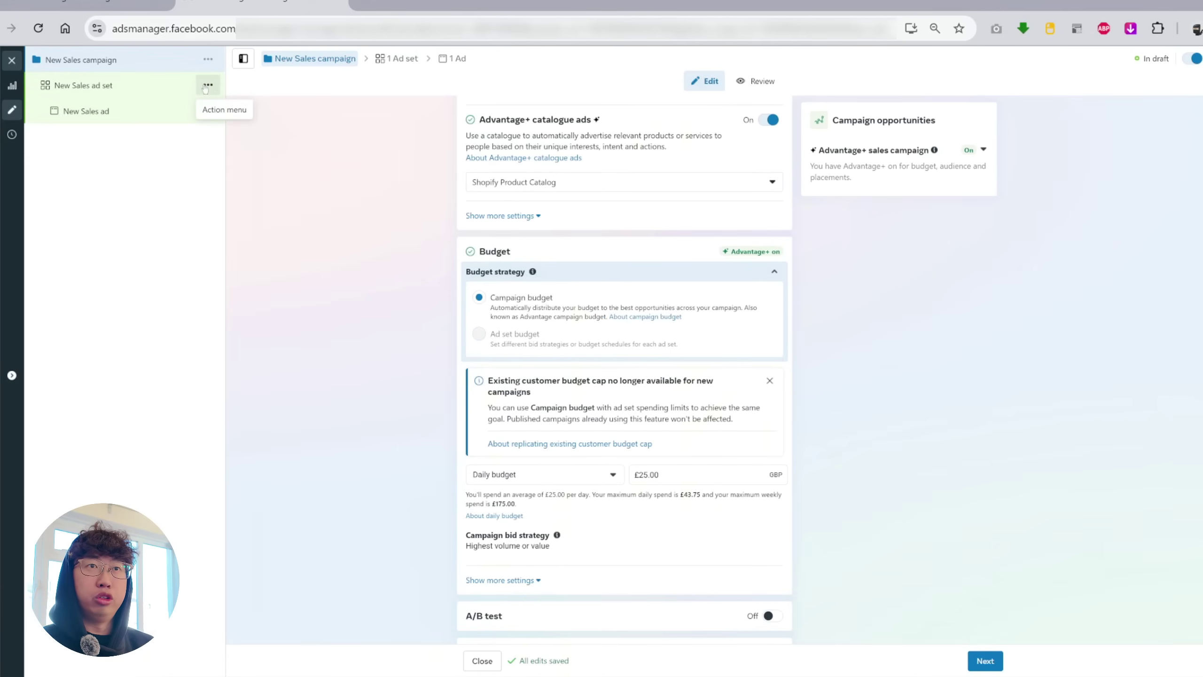
pyautogui.click(208, 85)
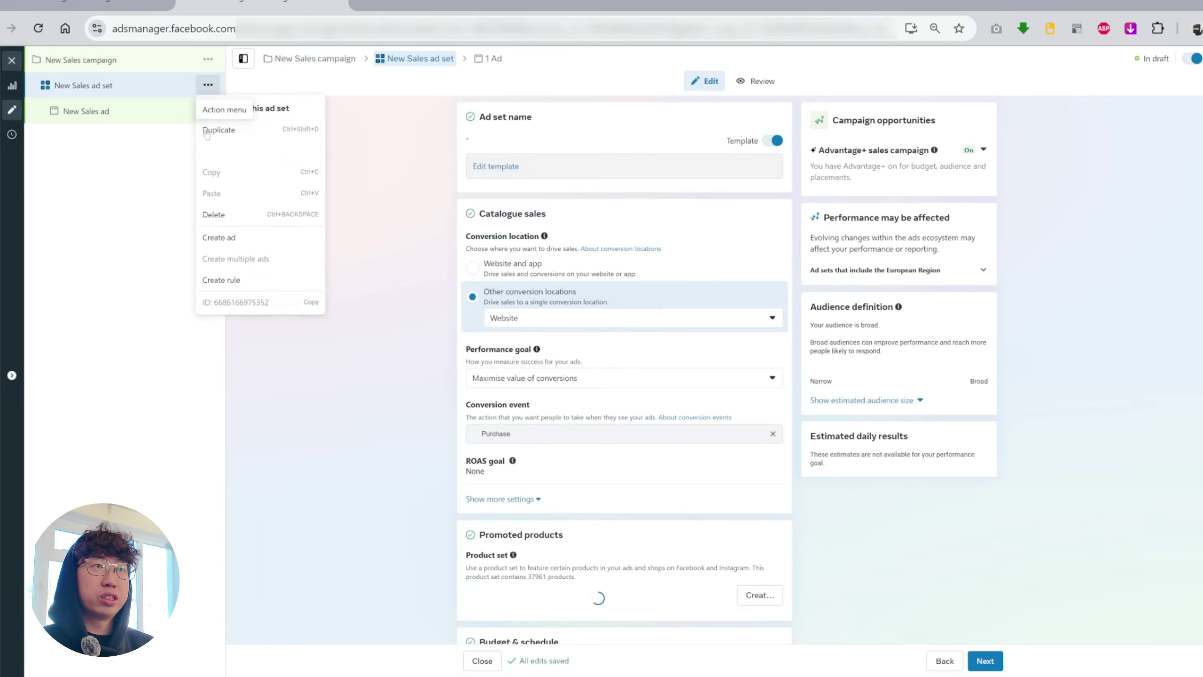
pyautogui.click(246, 132)
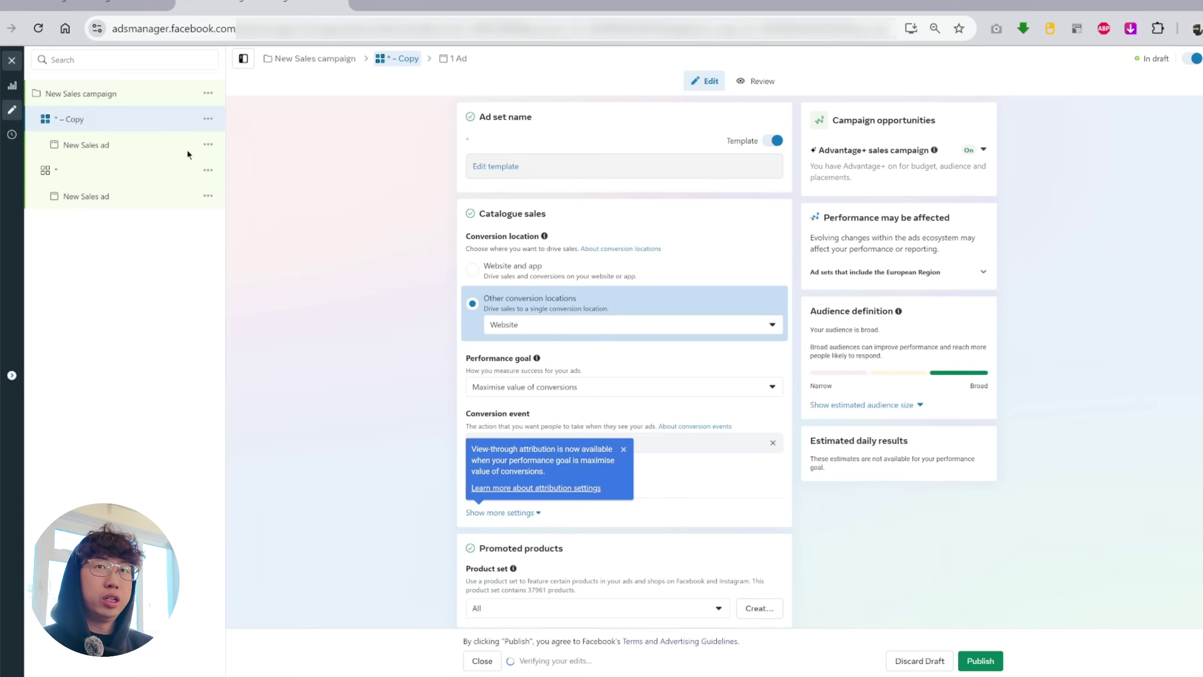
# Step: Set the campaign's Budget strategy to Ad set budget
pyautogui.click(94, 95)
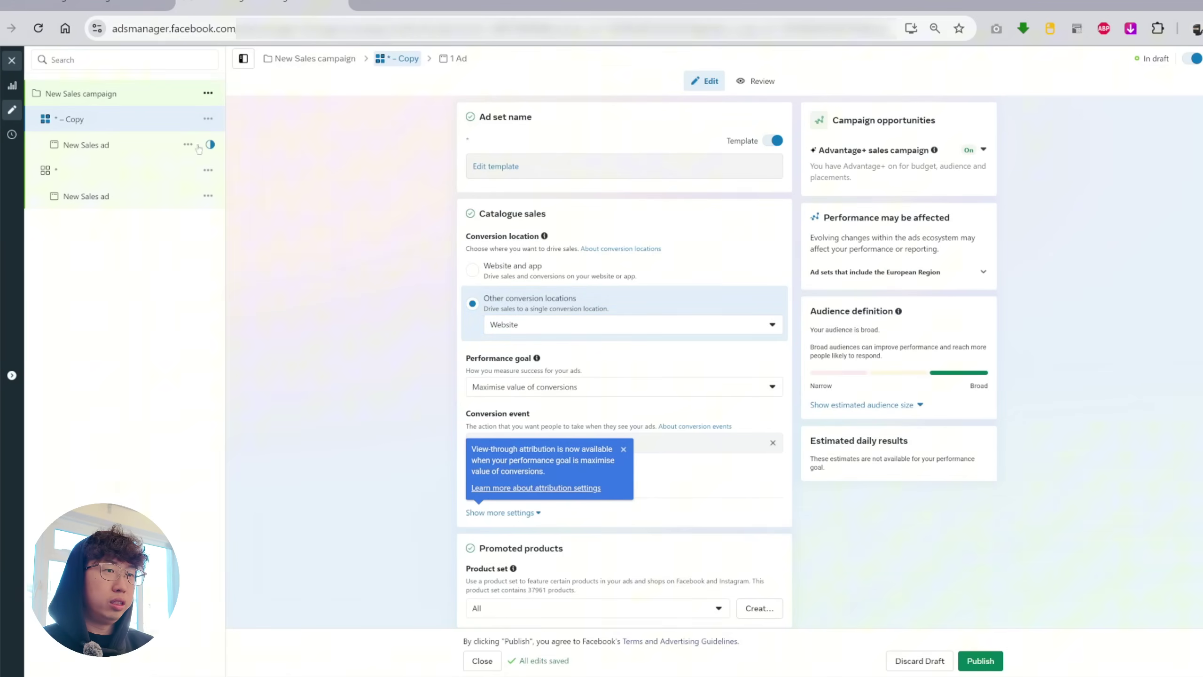
pyautogui.scroll(-9, 726, 313)
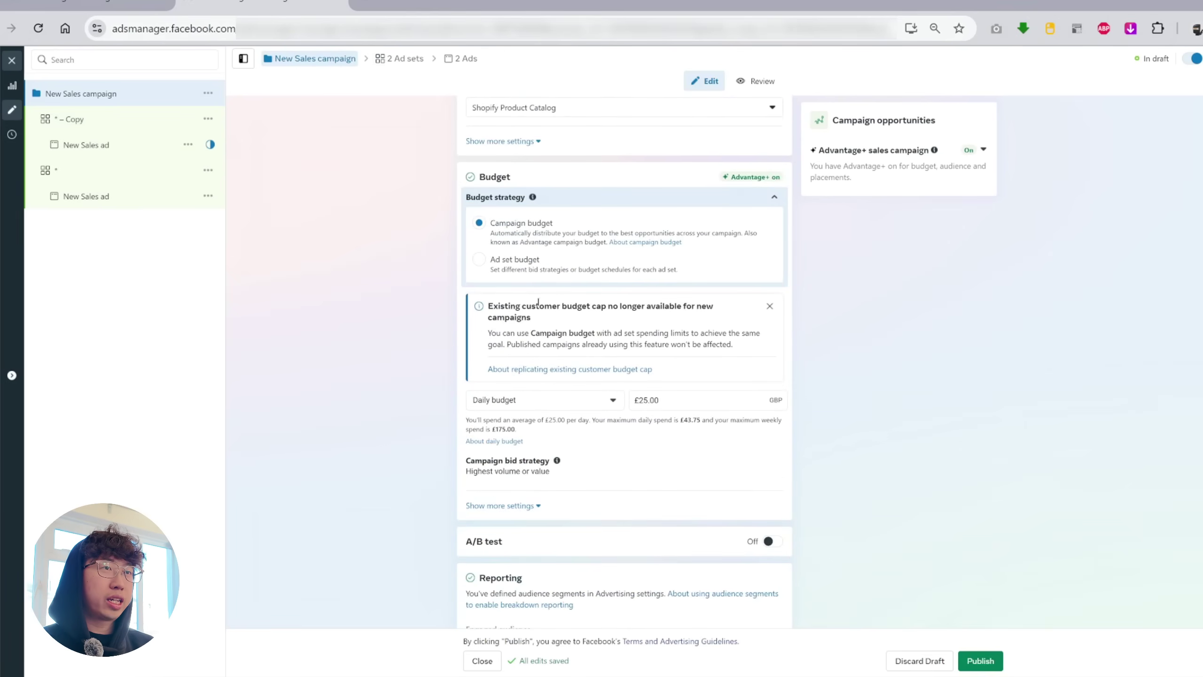
pyautogui.click(479, 262)
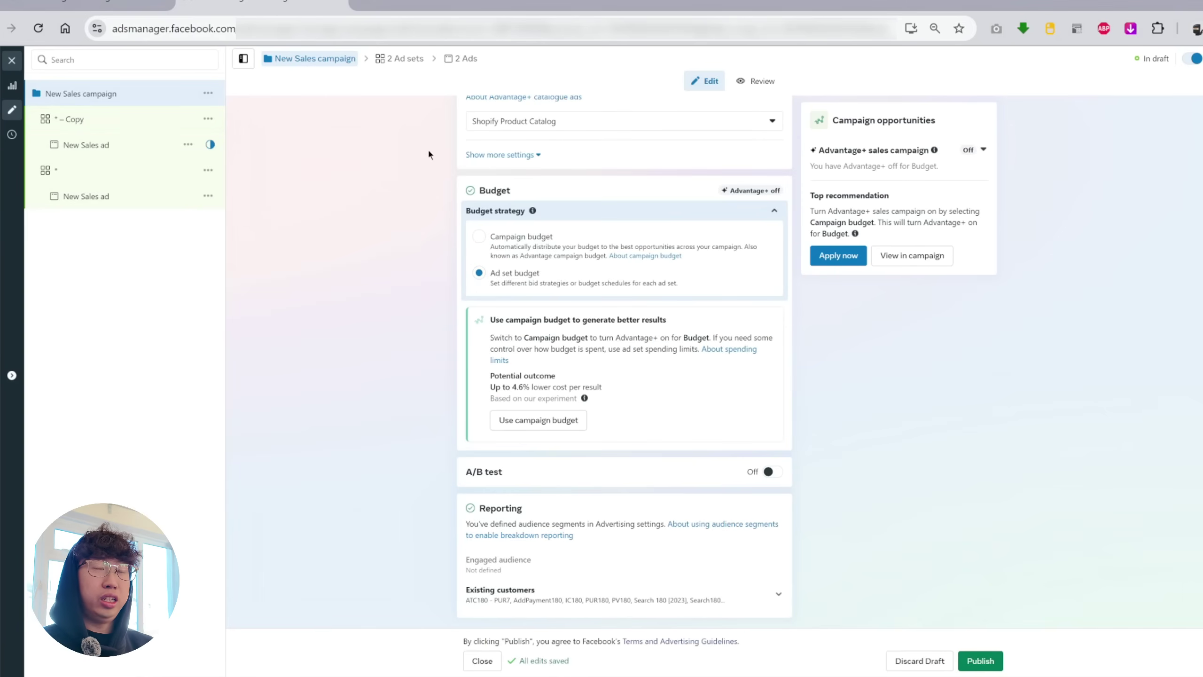
pyautogui.scroll(9, 425, 150)
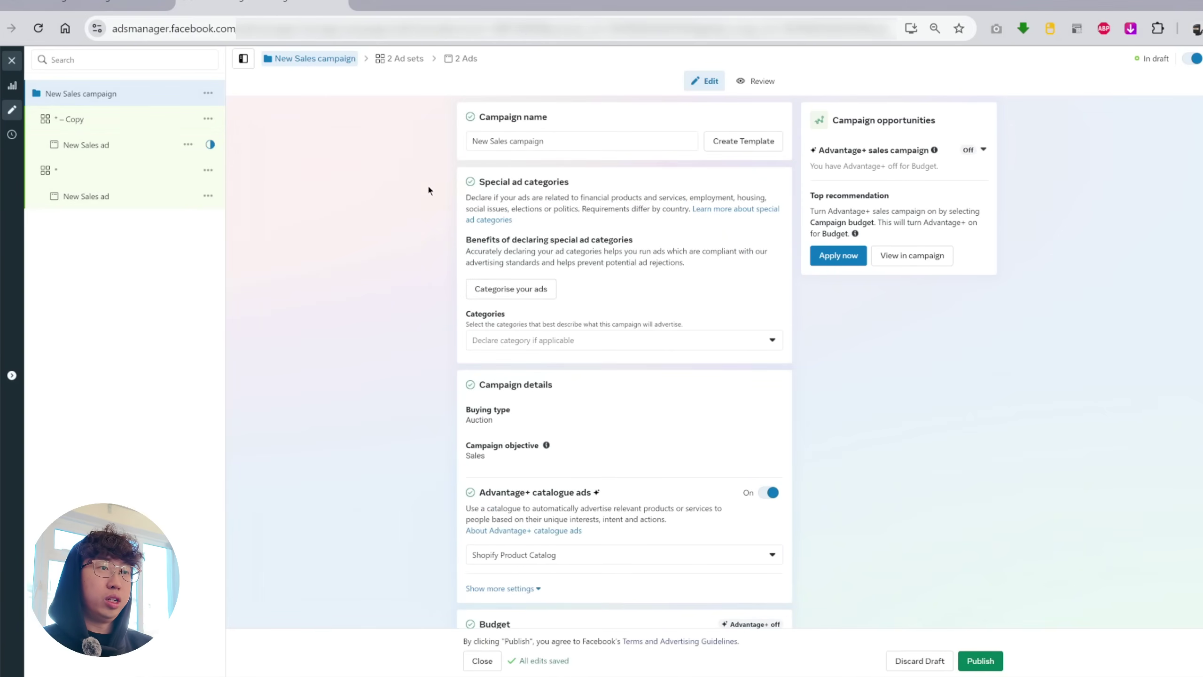
pyautogui.scroll(-9, 428, 184)
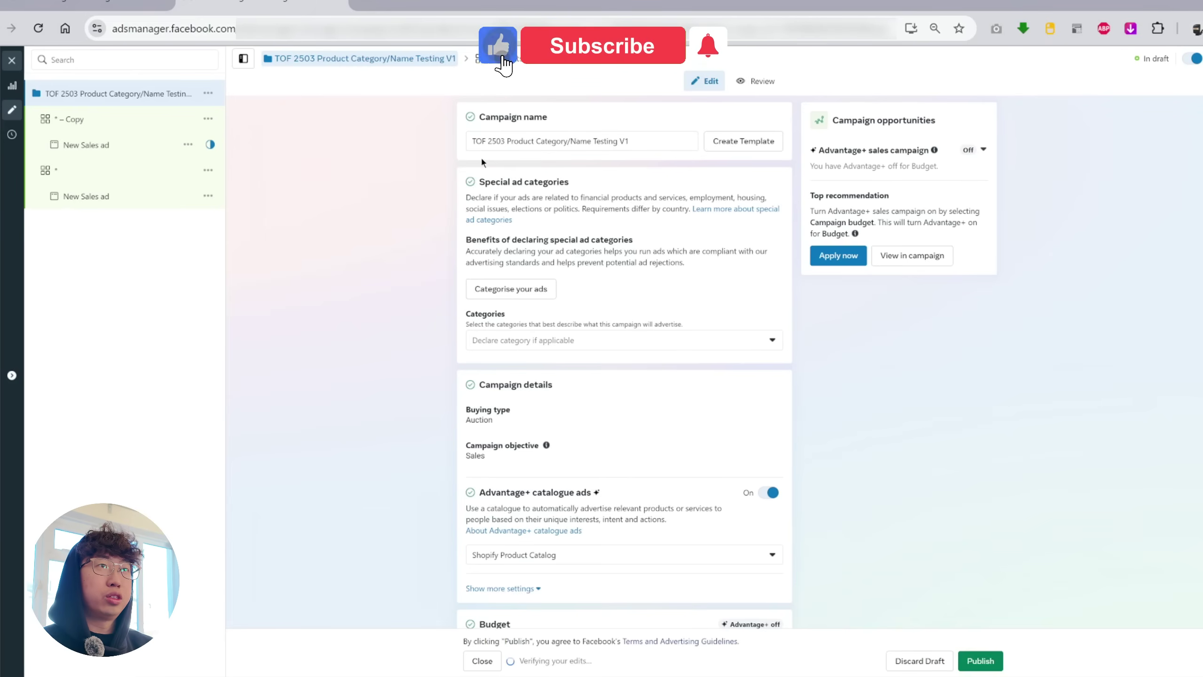
pyautogui.click(505, 141)
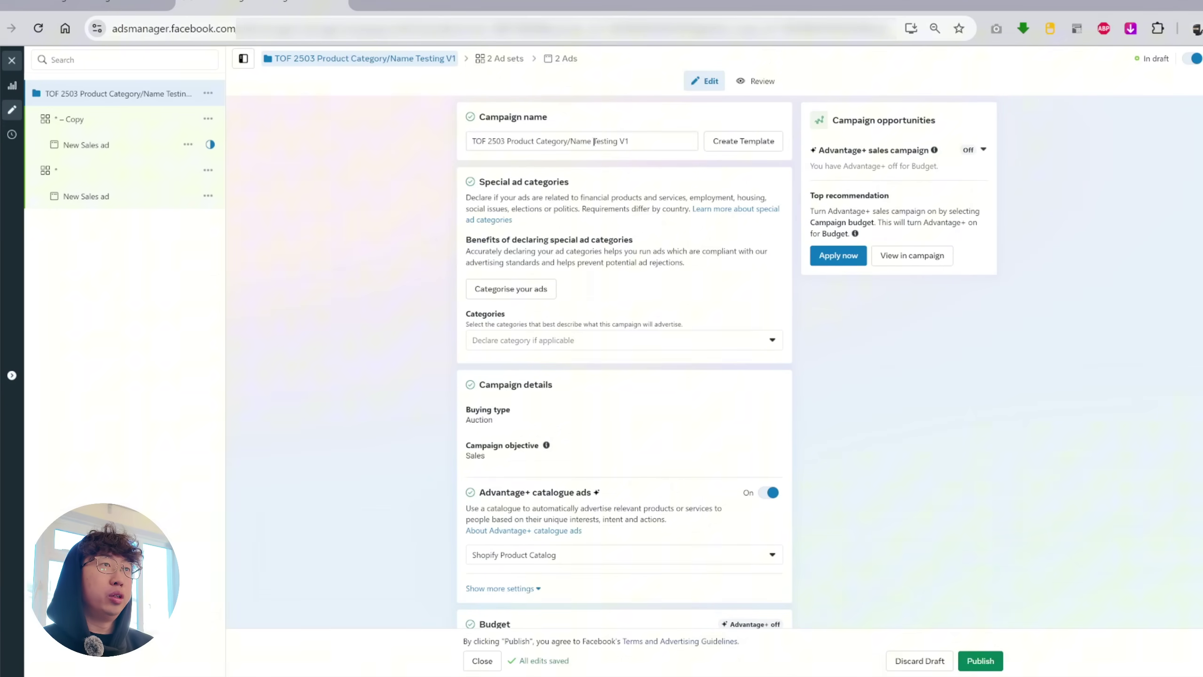
pyautogui.moveTo(594, 142); pyautogui.dragTo(617, 142)
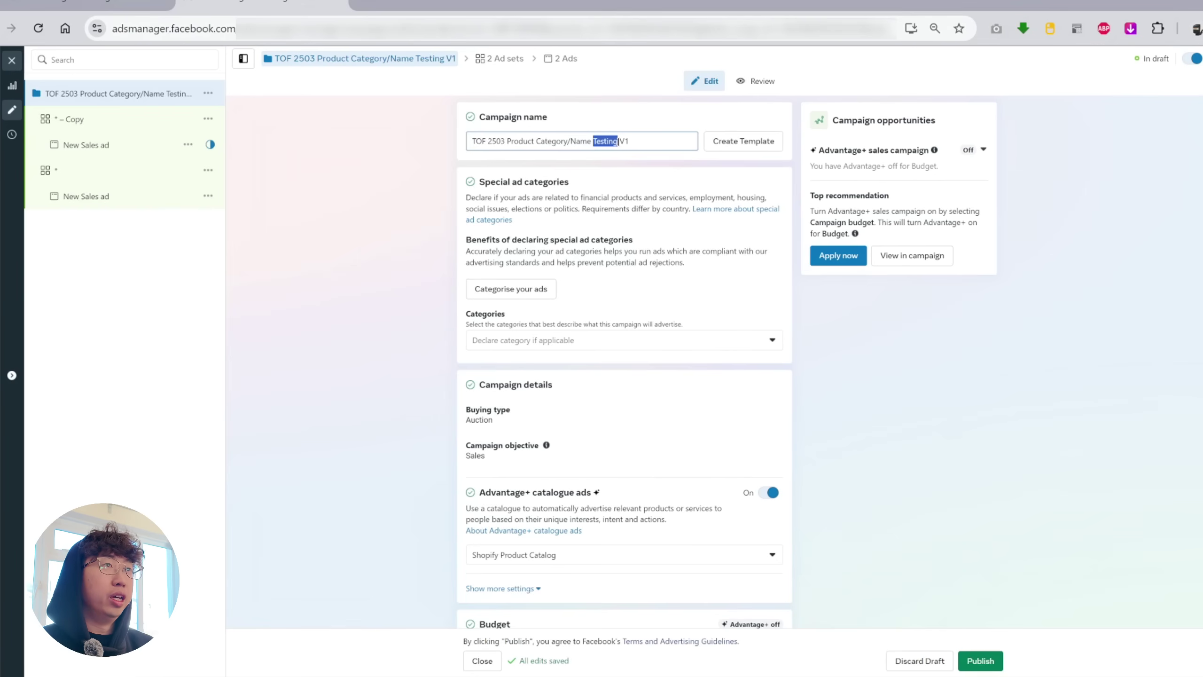
pyautogui.click(617, 141)
pyautogui.click(632, 156)
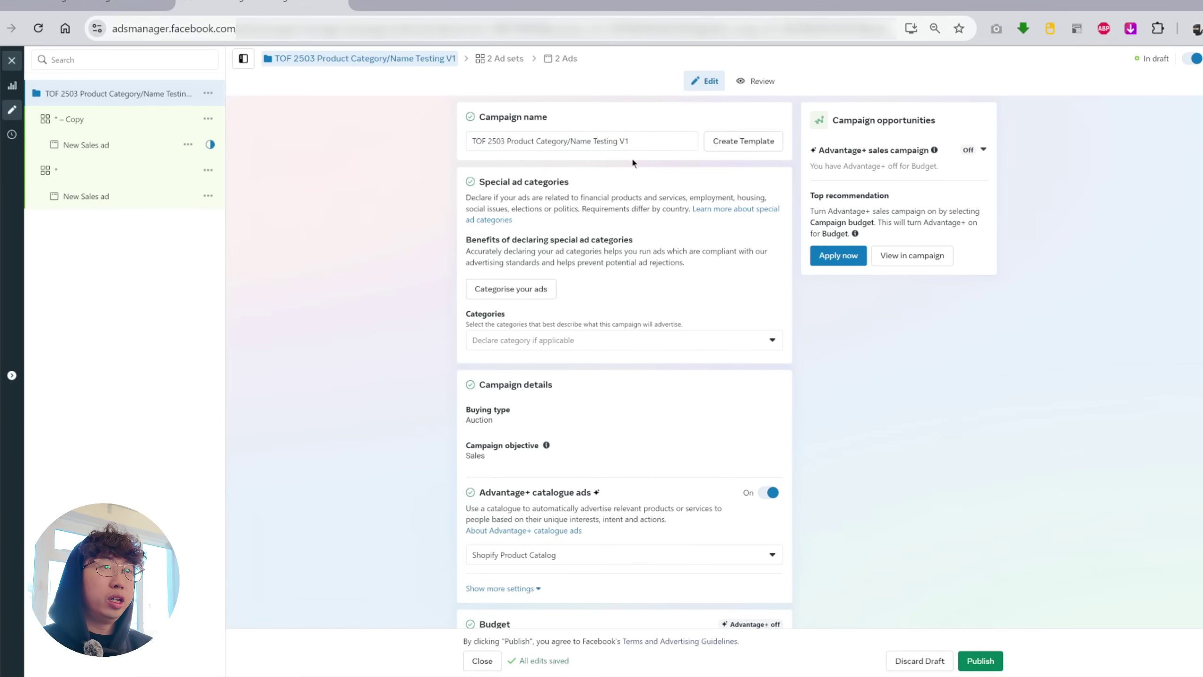
# Step: Switch between ad set and campaign budgets, settling on a shared £200.00 daily campaign budget
pyautogui.scroll(-6, 515, 310)
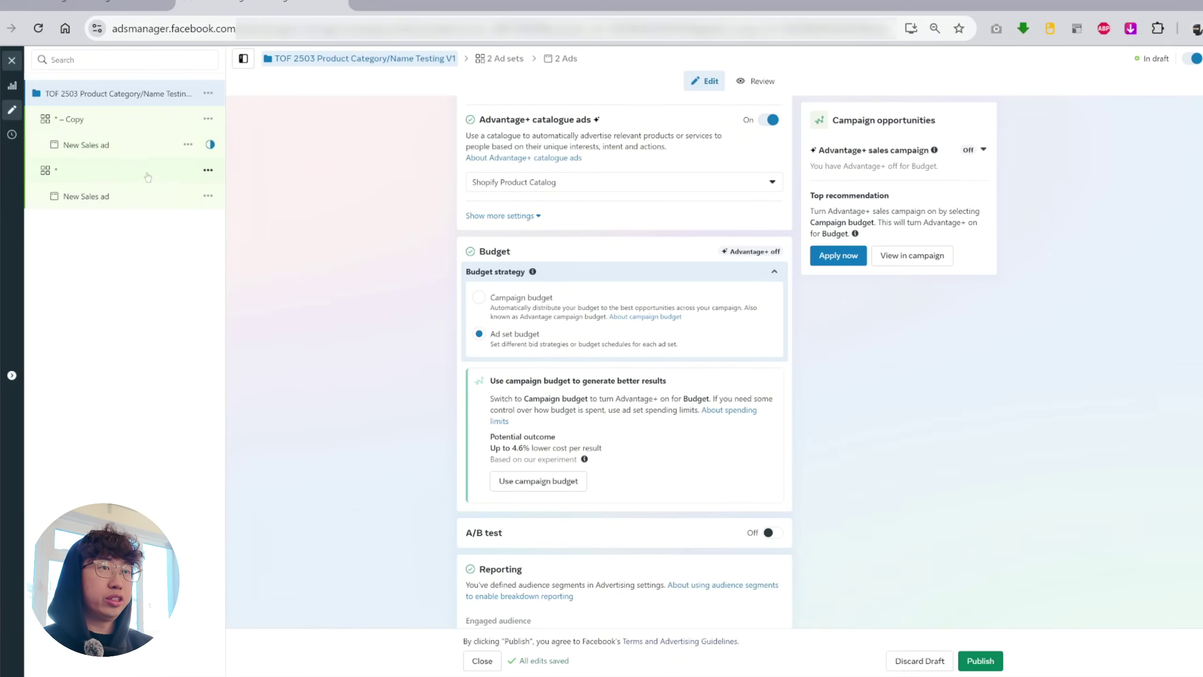
pyautogui.click(480, 308)
pyautogui.click(678, 475)
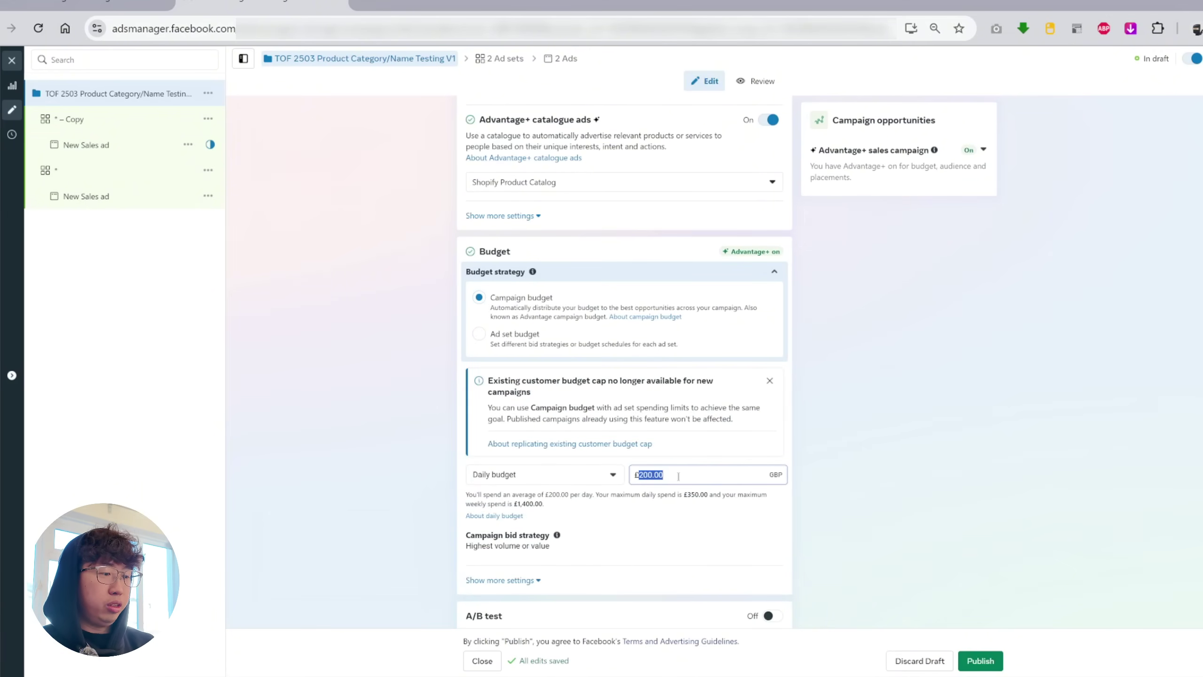
pyautogui.write('100')
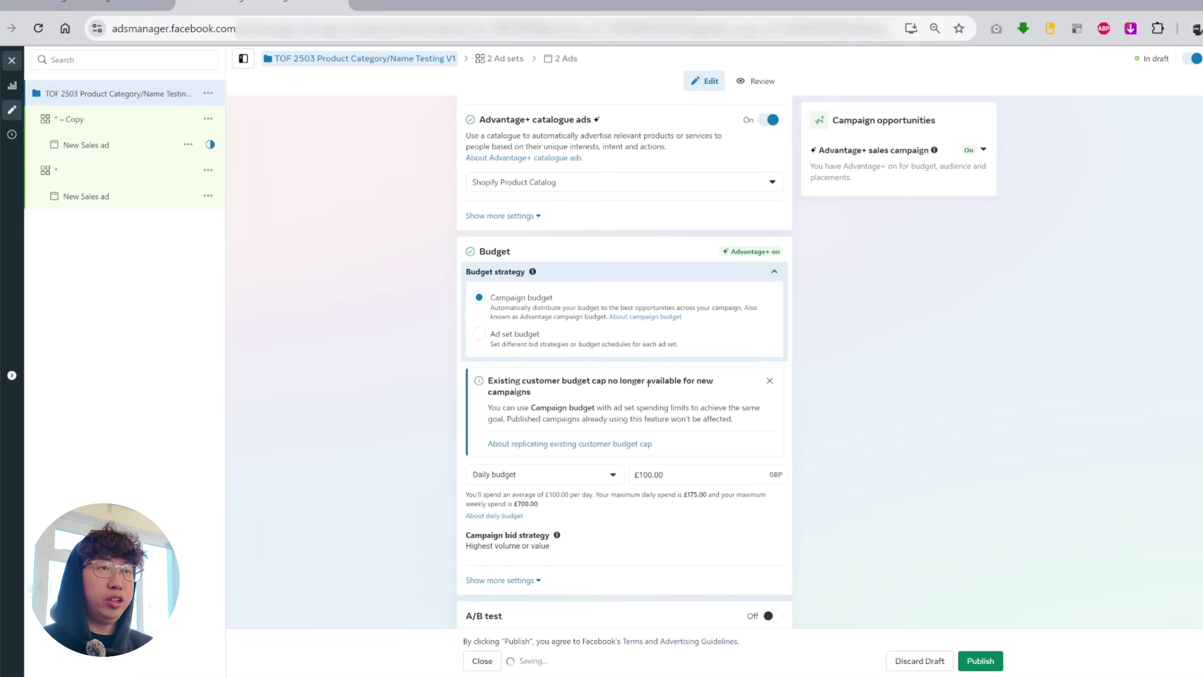
pyautogui.click(503, 337)
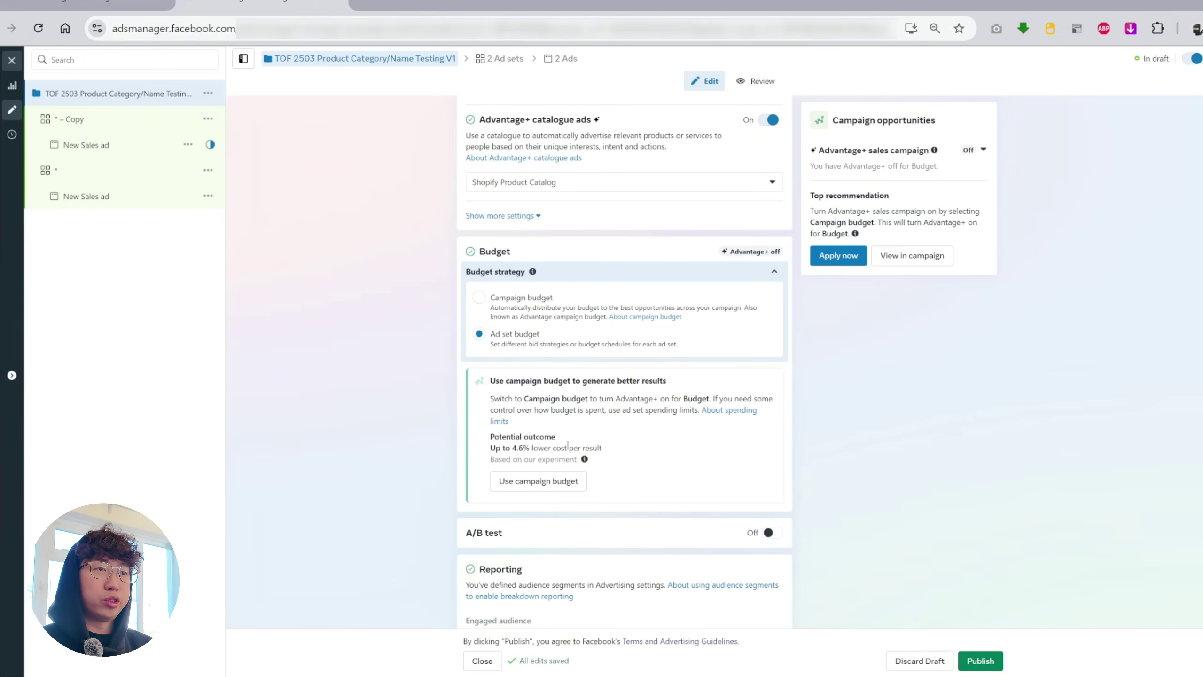
pyautogui.click(479, 297)
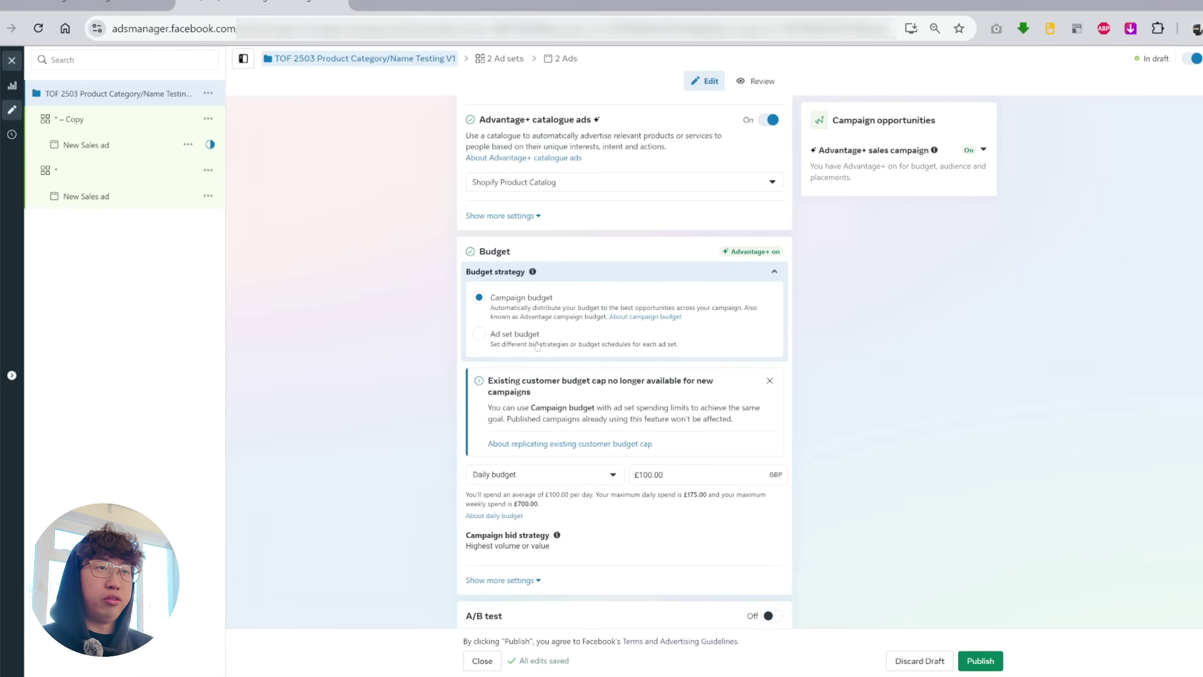
pyautogui.click(502, 343)
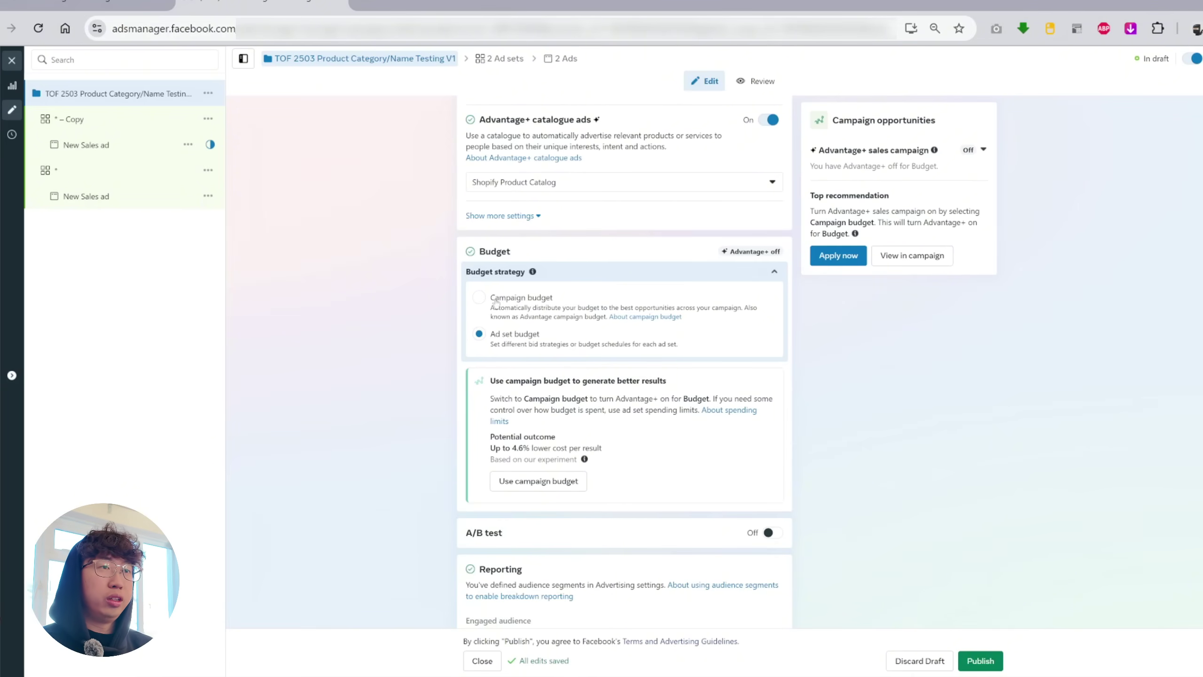
pyautogui.click(493, 301)
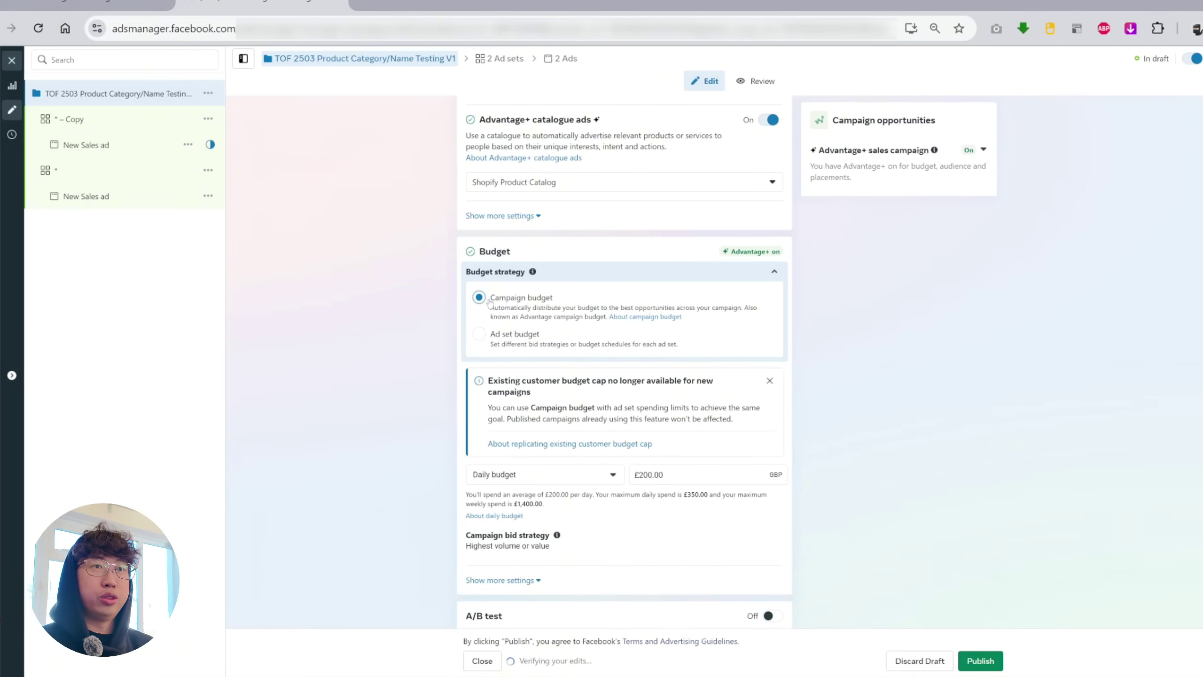
# Step: Scroll through the campaign form to review the £100.00 daily budget
pyautogui.scroll(3, 489, 302)
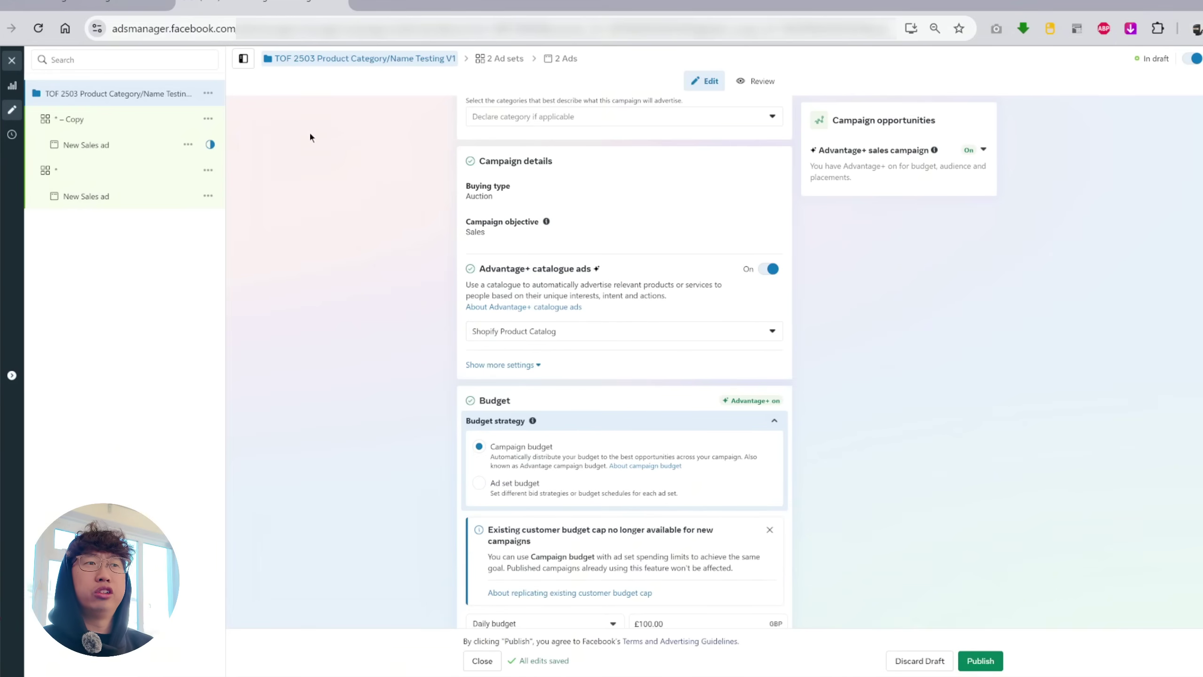
pyautogui.scroll(-2, 503, 376)
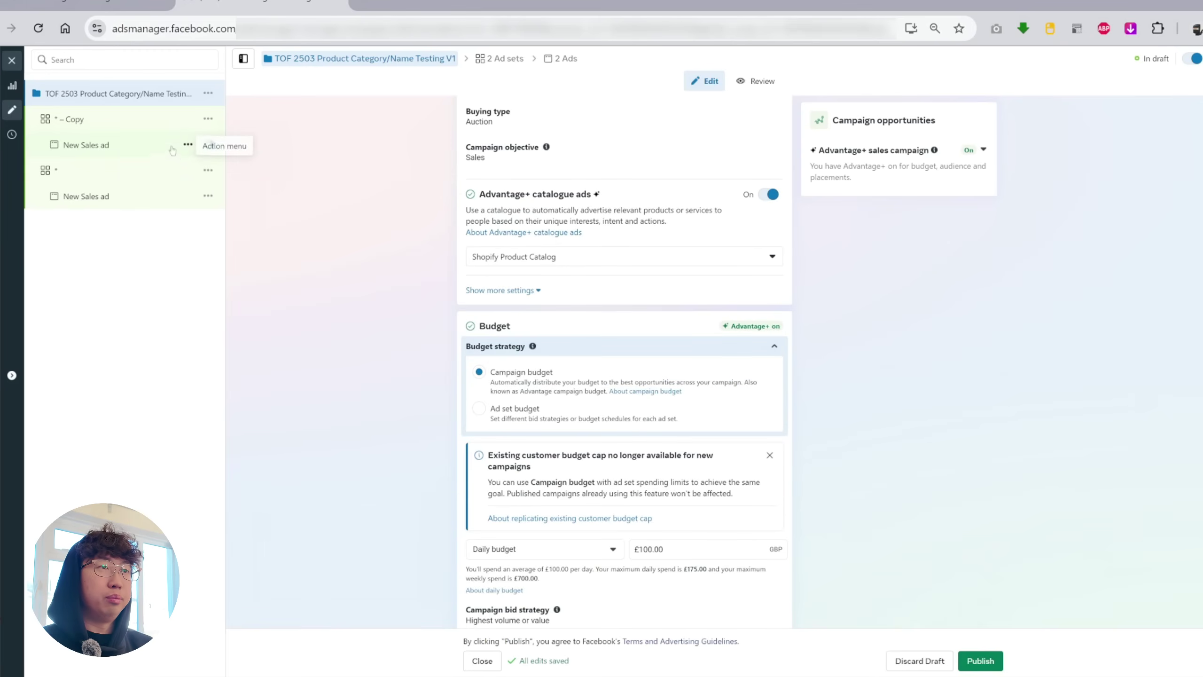
# Step: Open the '– Copy' ad set and review its Purchase conversion event and ROAS goal unchanged
pyautogui.click(135, 125)
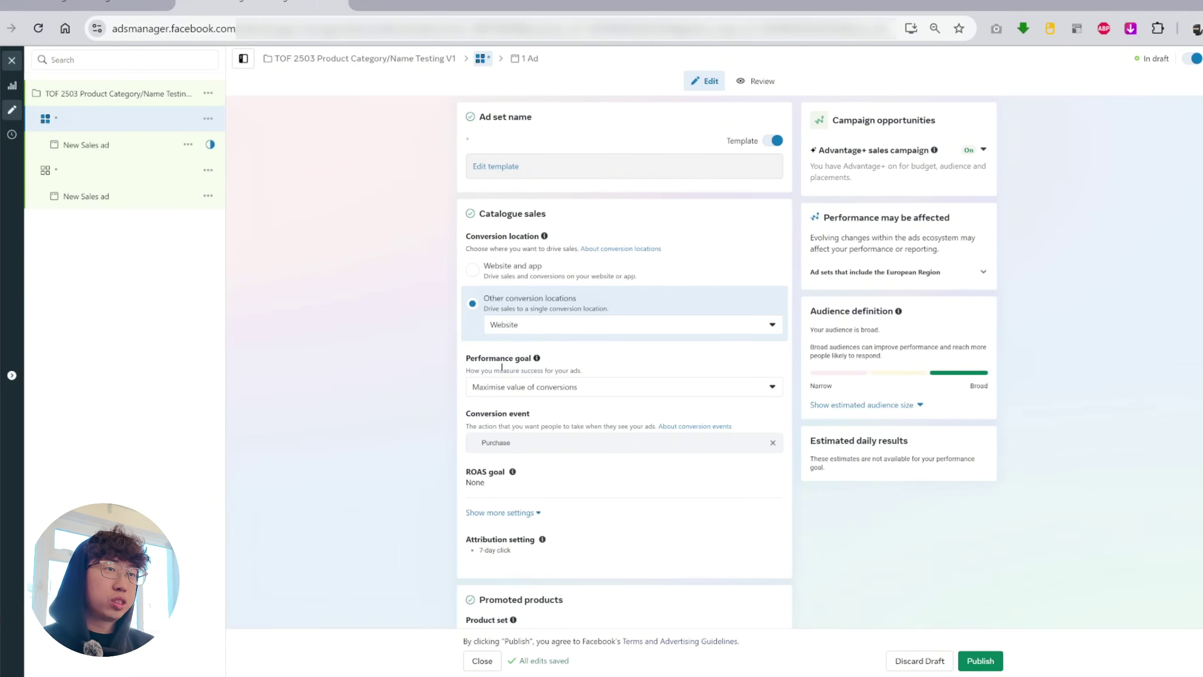
pyautogui.scroll(-2, 540, 389)
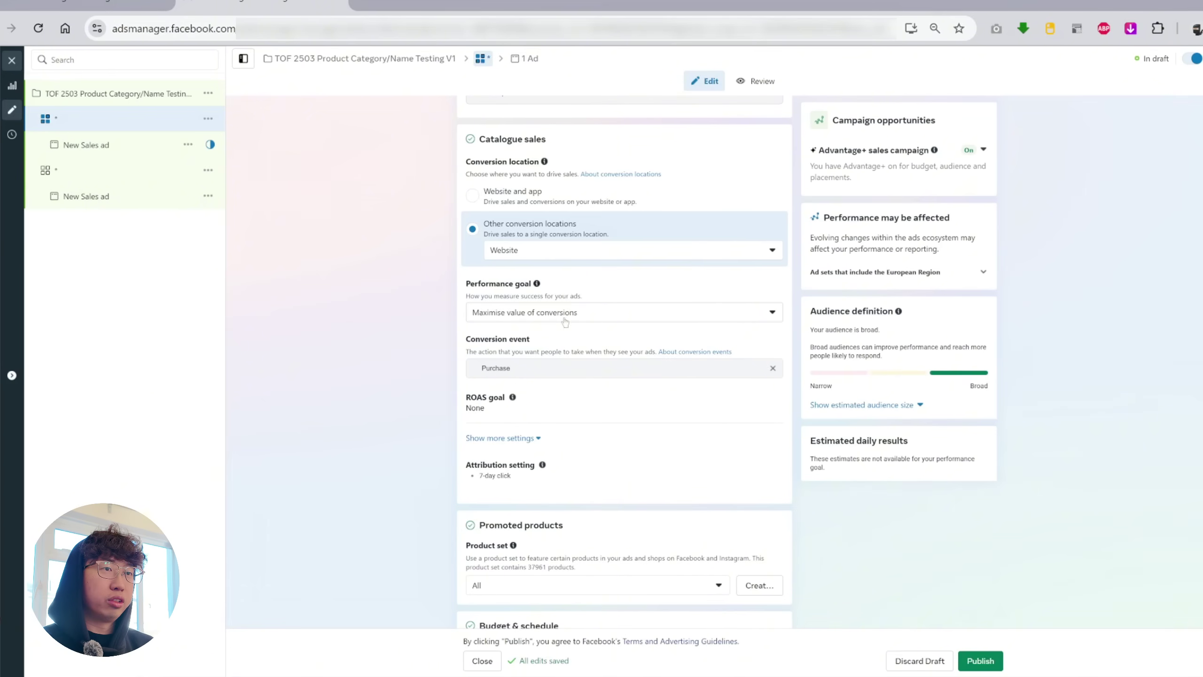
pyautogui.click(529, 369)
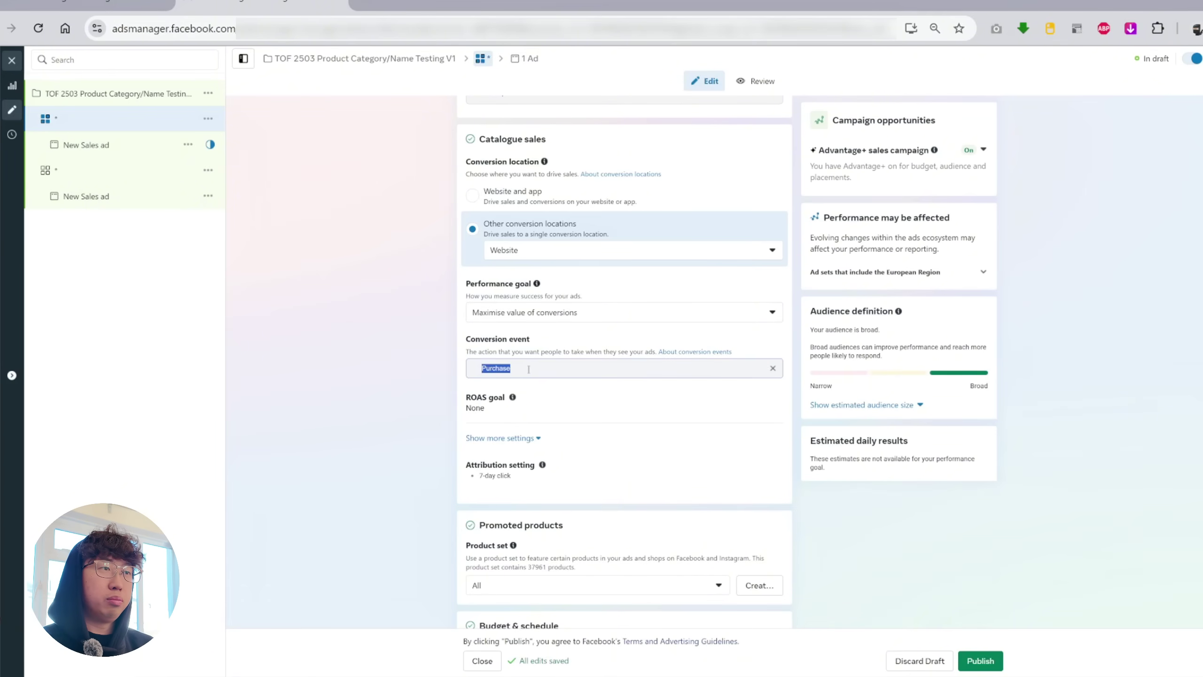
pyautogui.click(552, 379)
pyautogui.scroll(-2, 552, 378)
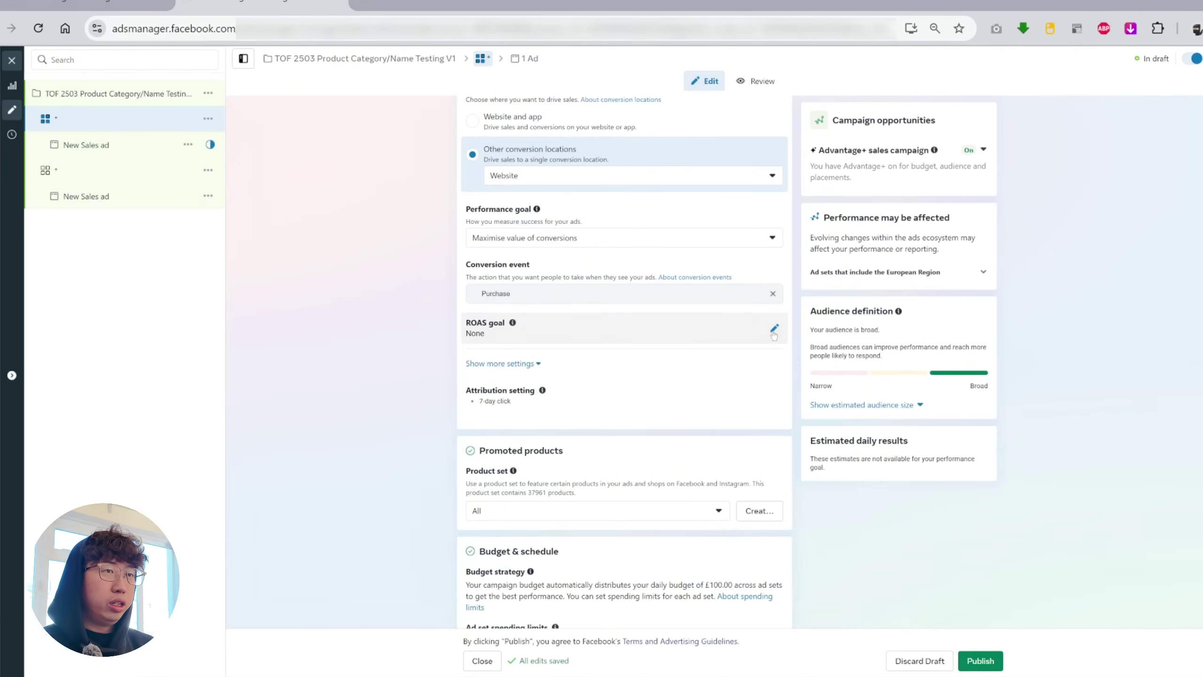
pyautogui.click(524, 337)
pyautogui.click(663, 325)
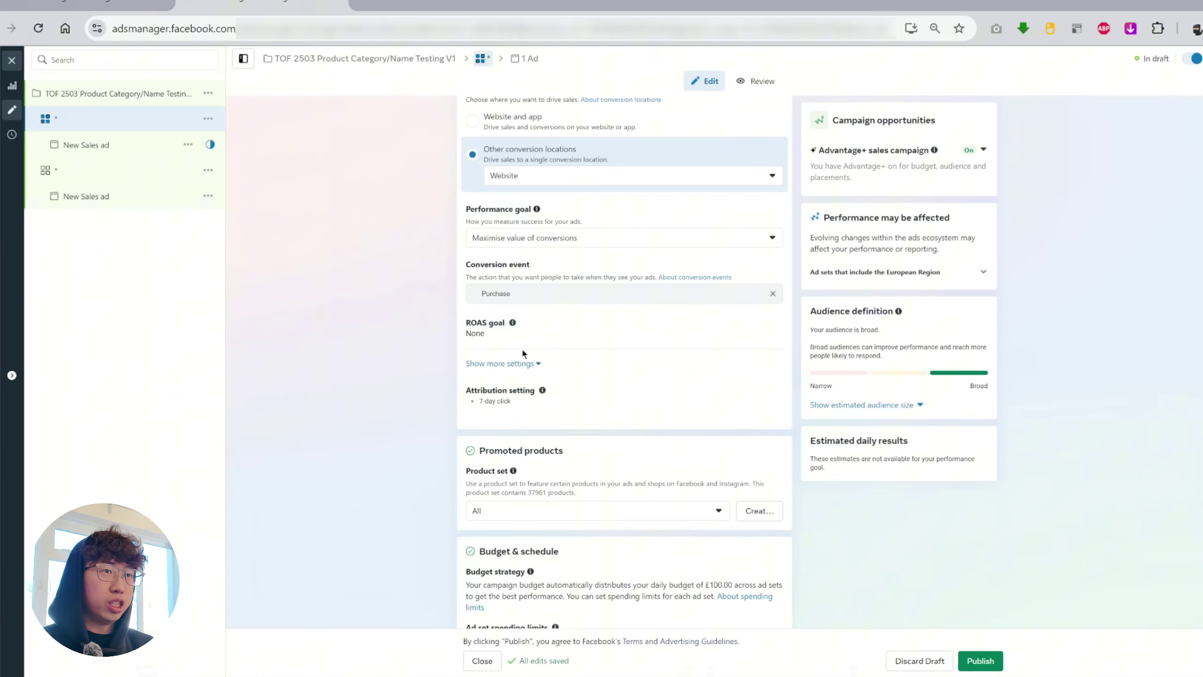
# Step: Set the attribution to 7-day click plus 1-day view
pyautogui.click(497, 363)
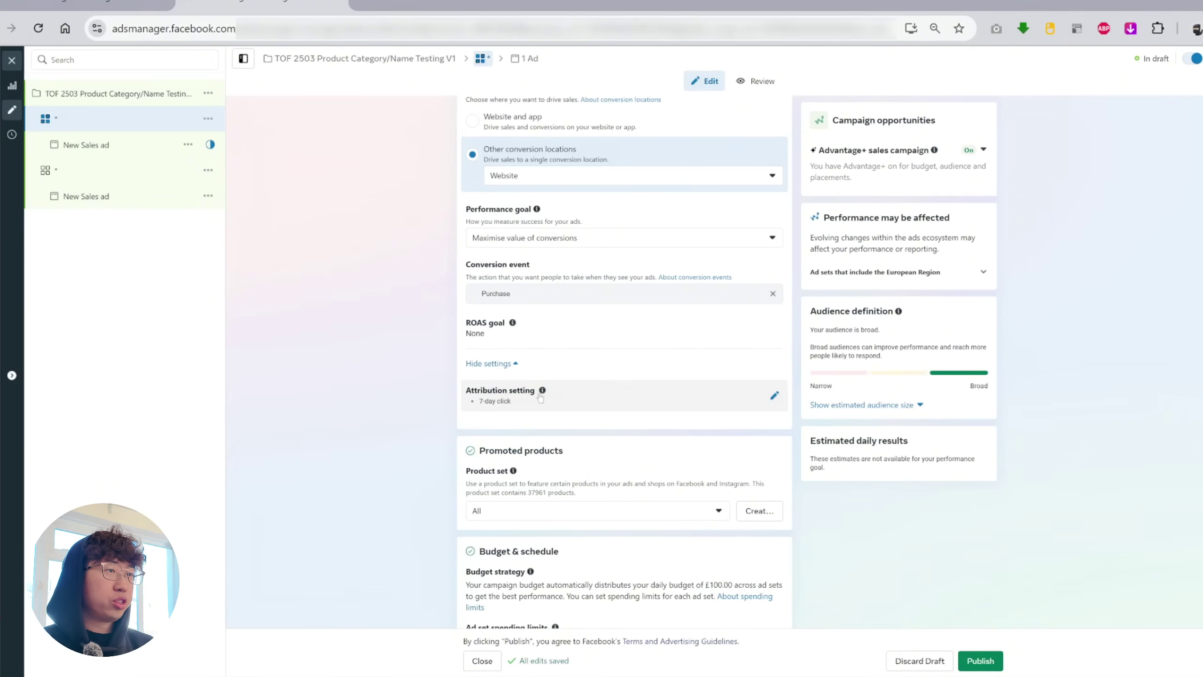
pyautogui.click(776, 399)
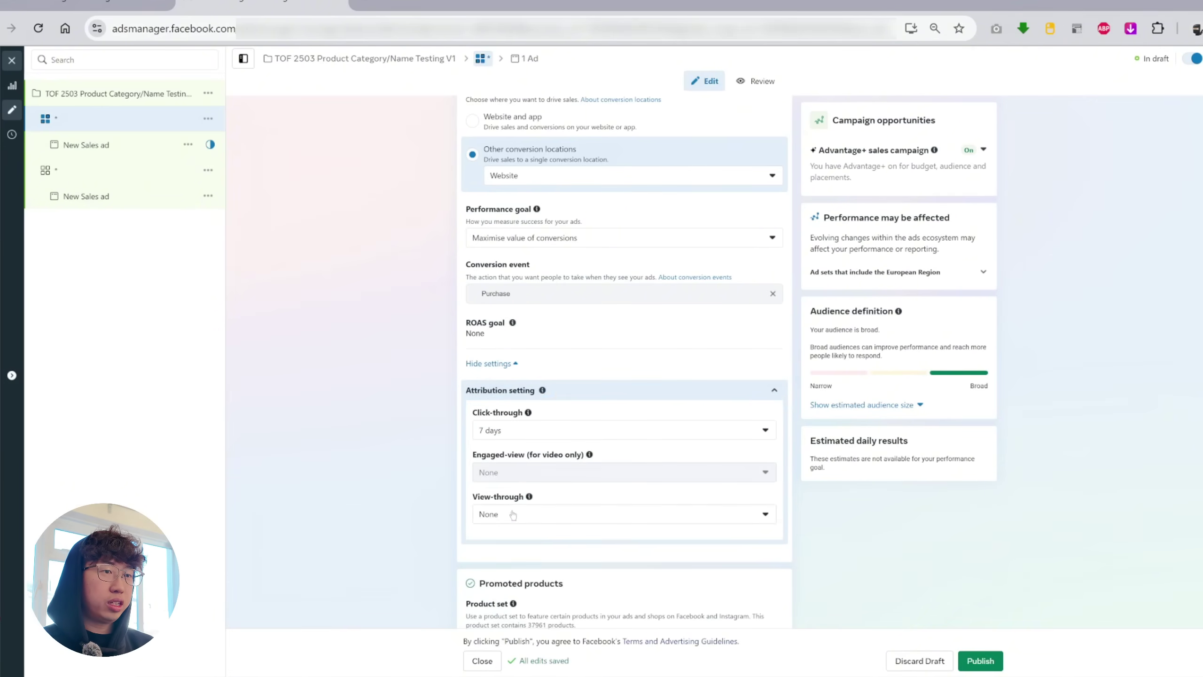
pyautogui.click(514, 515)
pyautogui.click(504, 561)
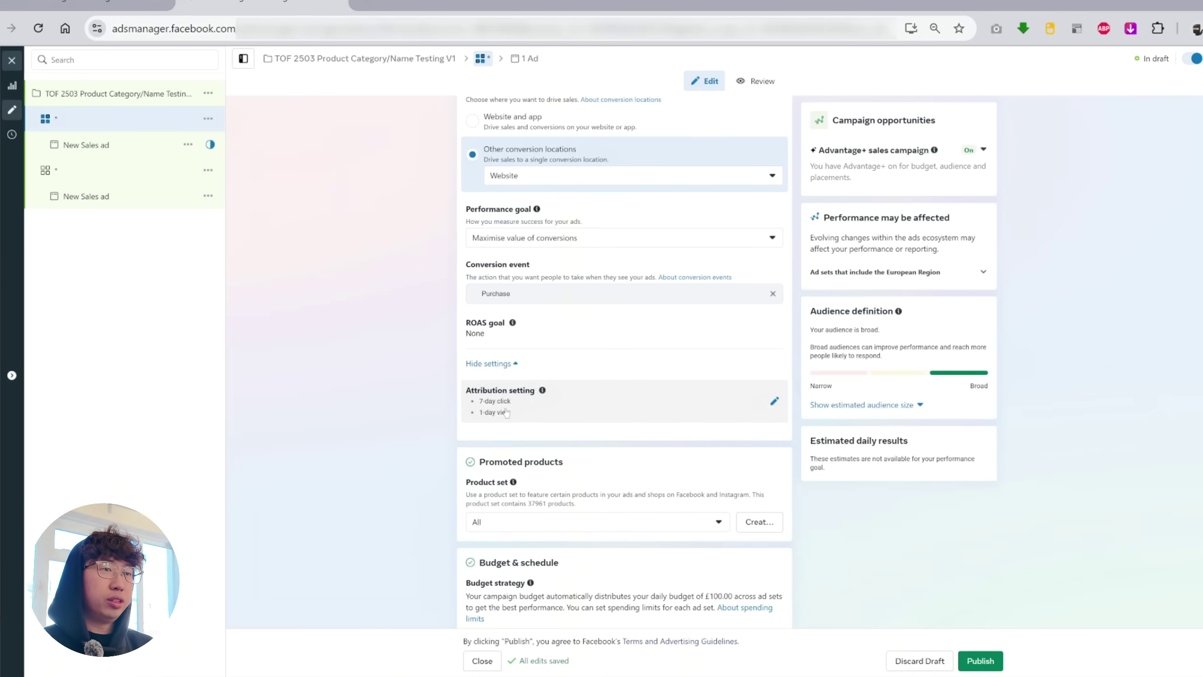
# Step: Review the product set's product count further down the ad set form
pyautogui.scroll(-3, 521, 360)
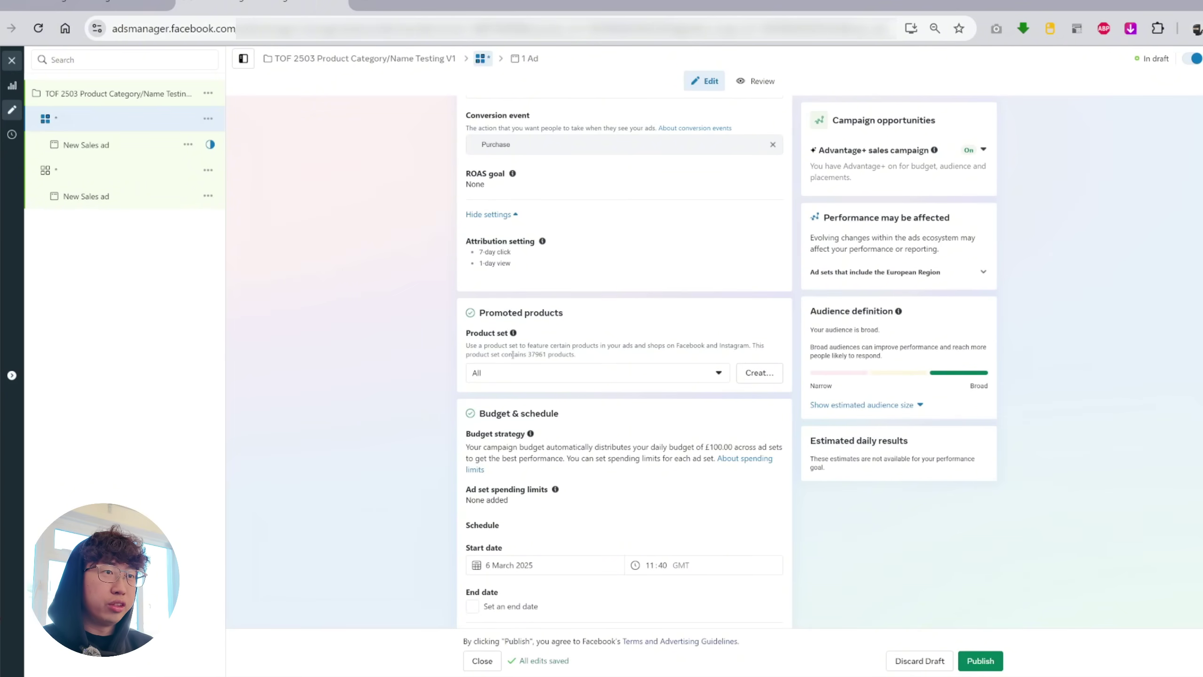
pyautogui.moveTo(530, 354); pyautogui.dragTo(570, 354)
pyautogui.click(581, 355)
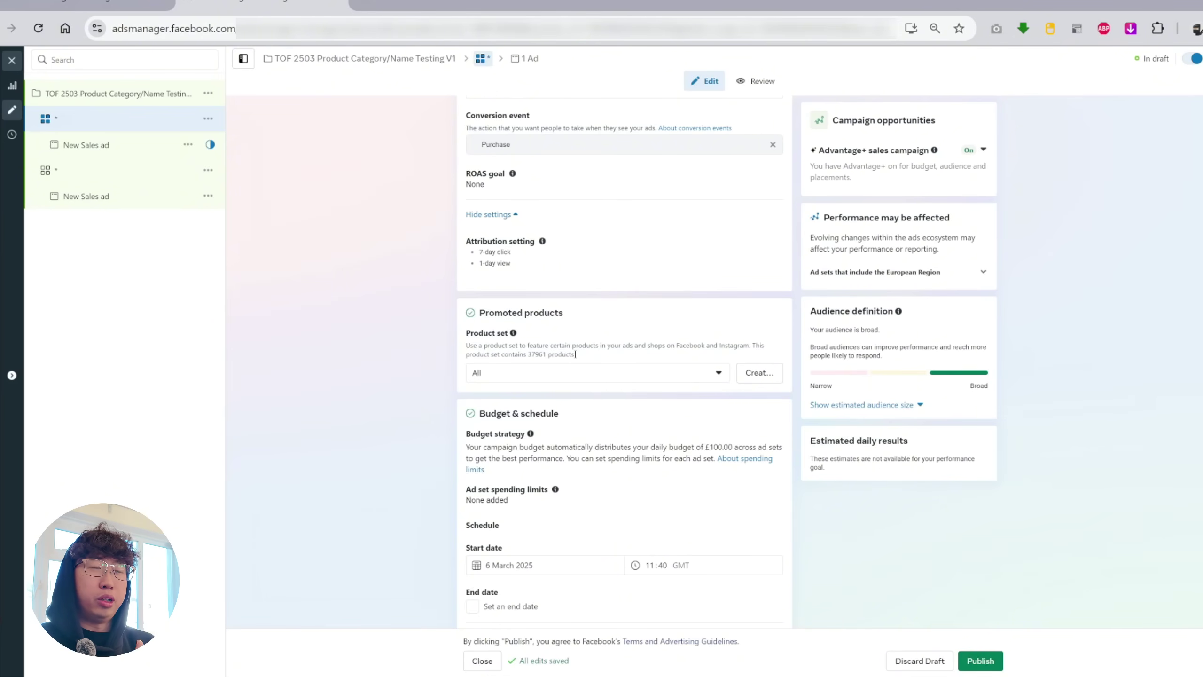
pyautogui.scroll(-3, 424, 346)
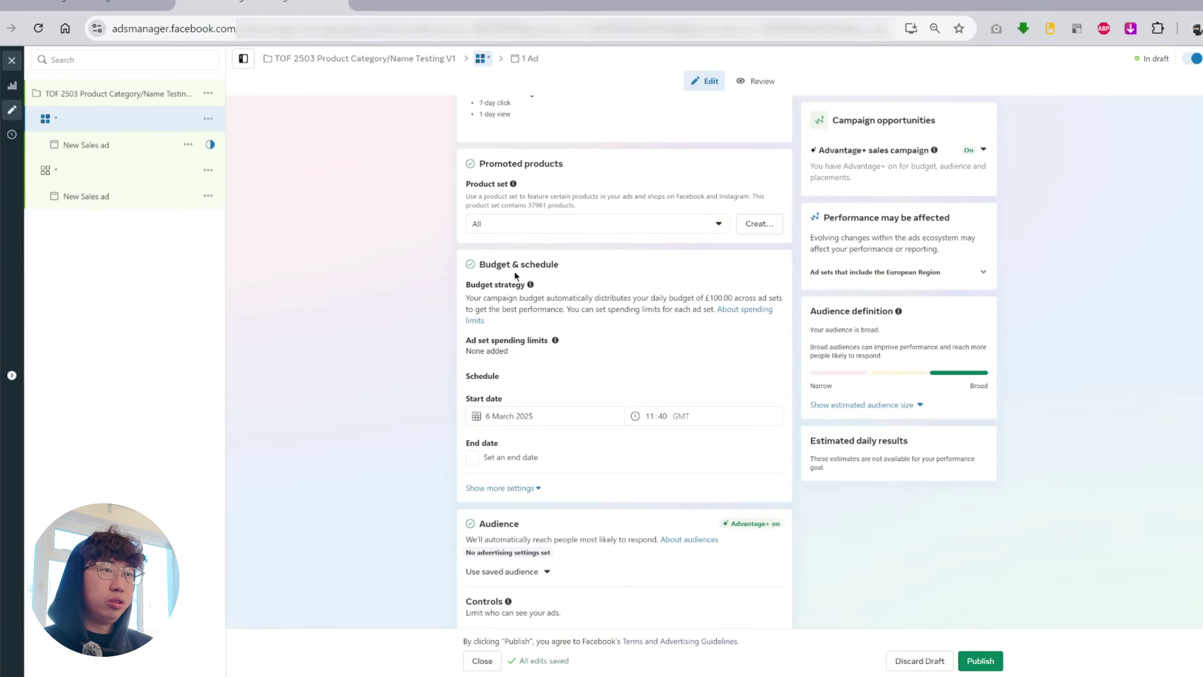
# Step: Set the ad set's start to 7 March 2025 at 00:00
pyautogui.scroll(-2, 567, 280)
pyautogui.click(536, 341)
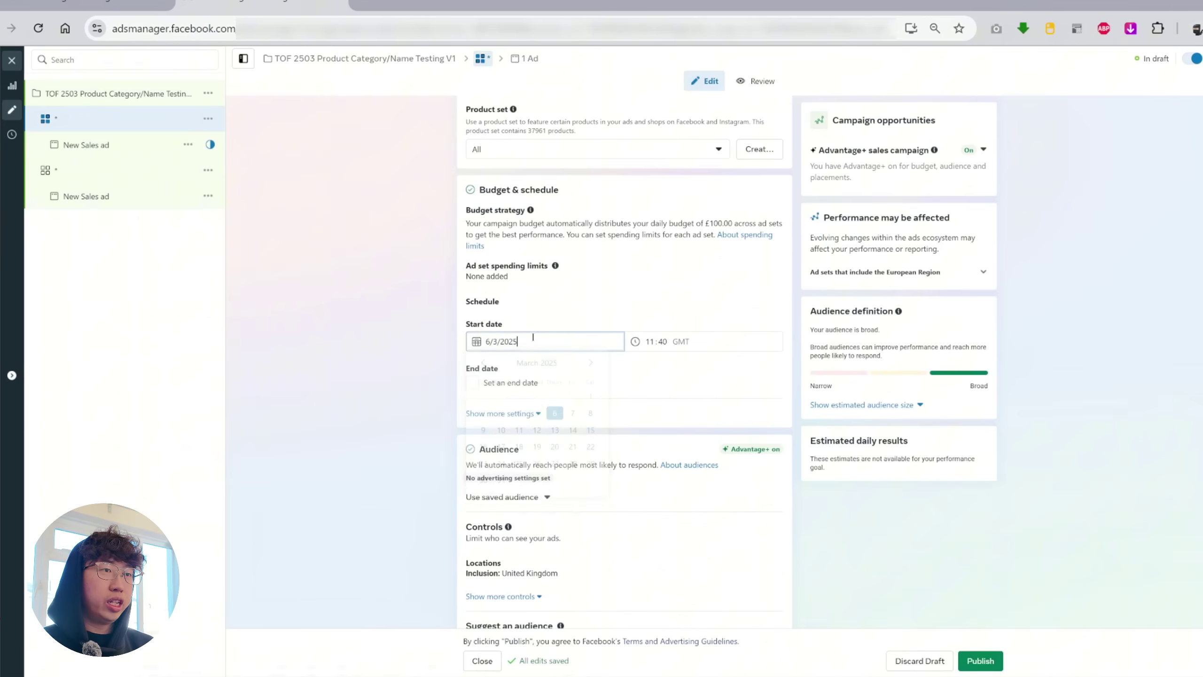
pyautogui.click(571, 416)
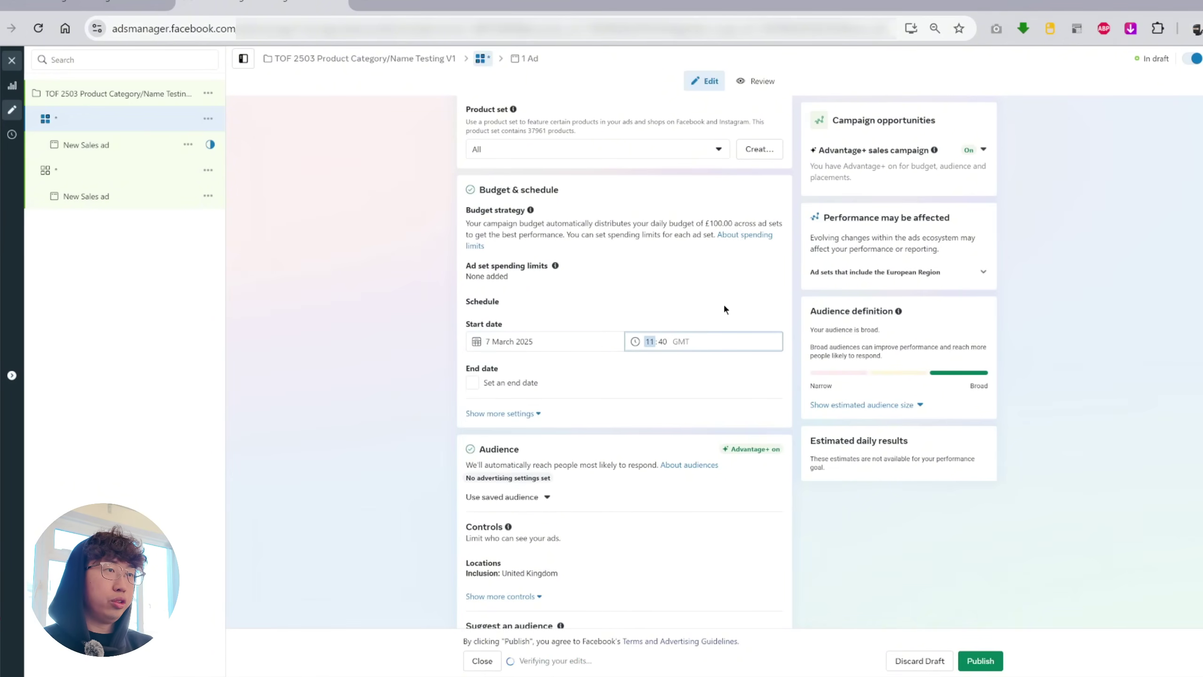
pyautogui.write('00:00')
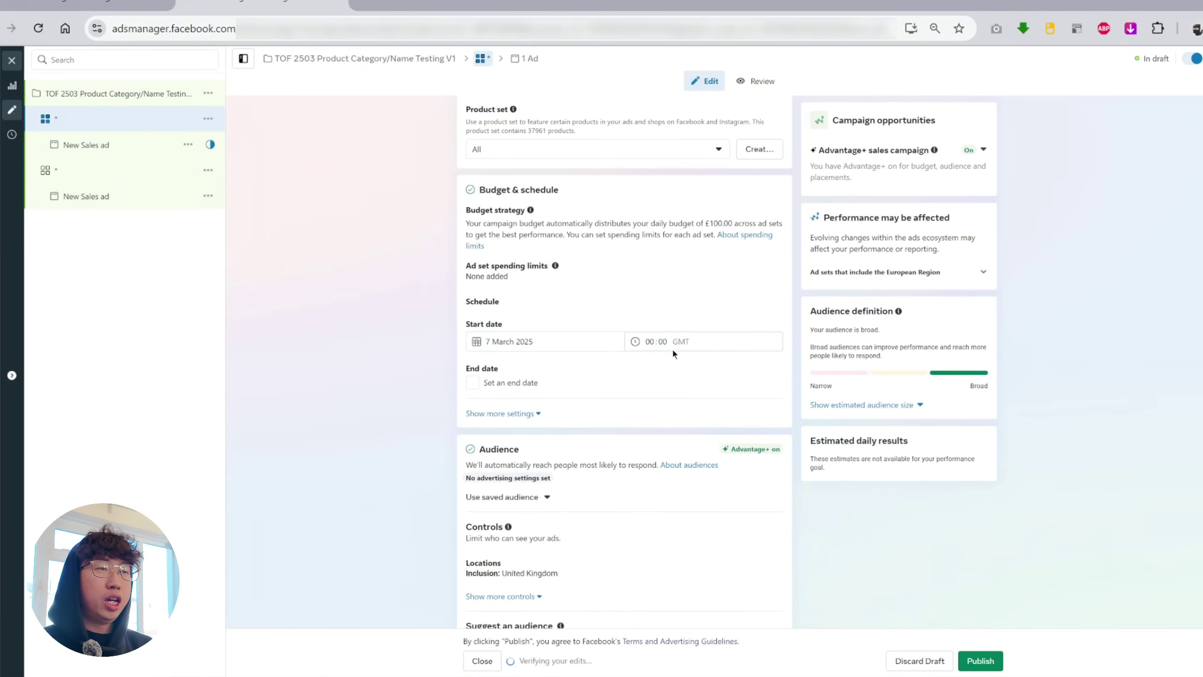
pyautogui.click(753, 343)
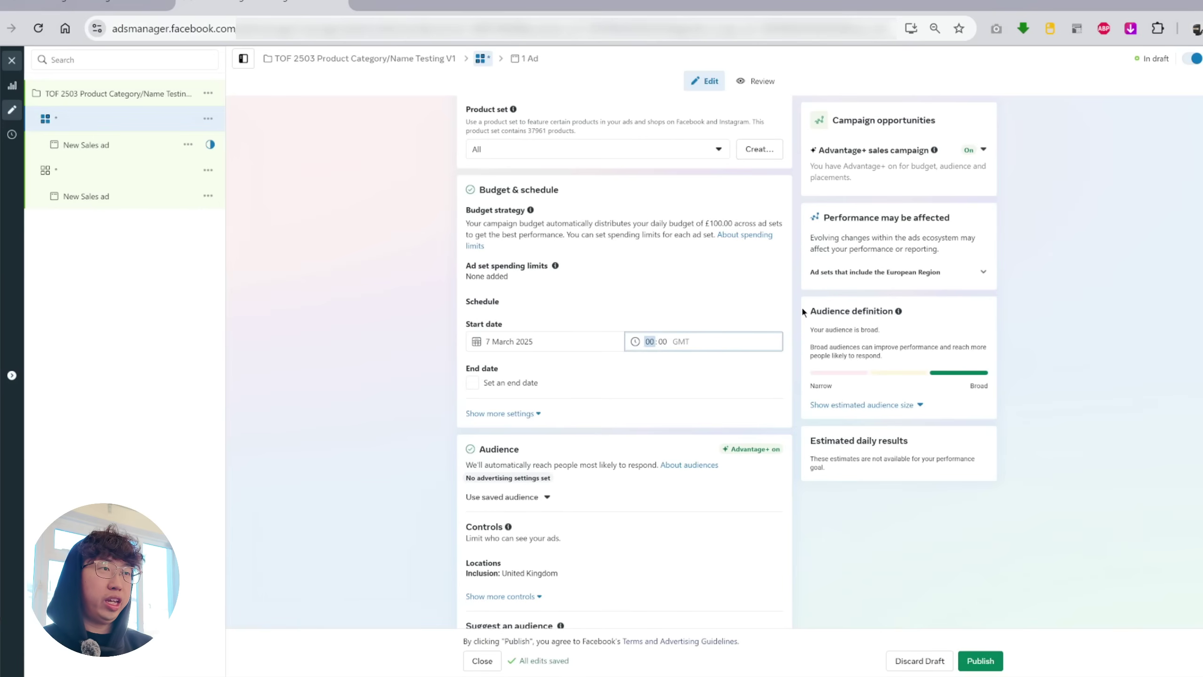
pyautogui.write('12')
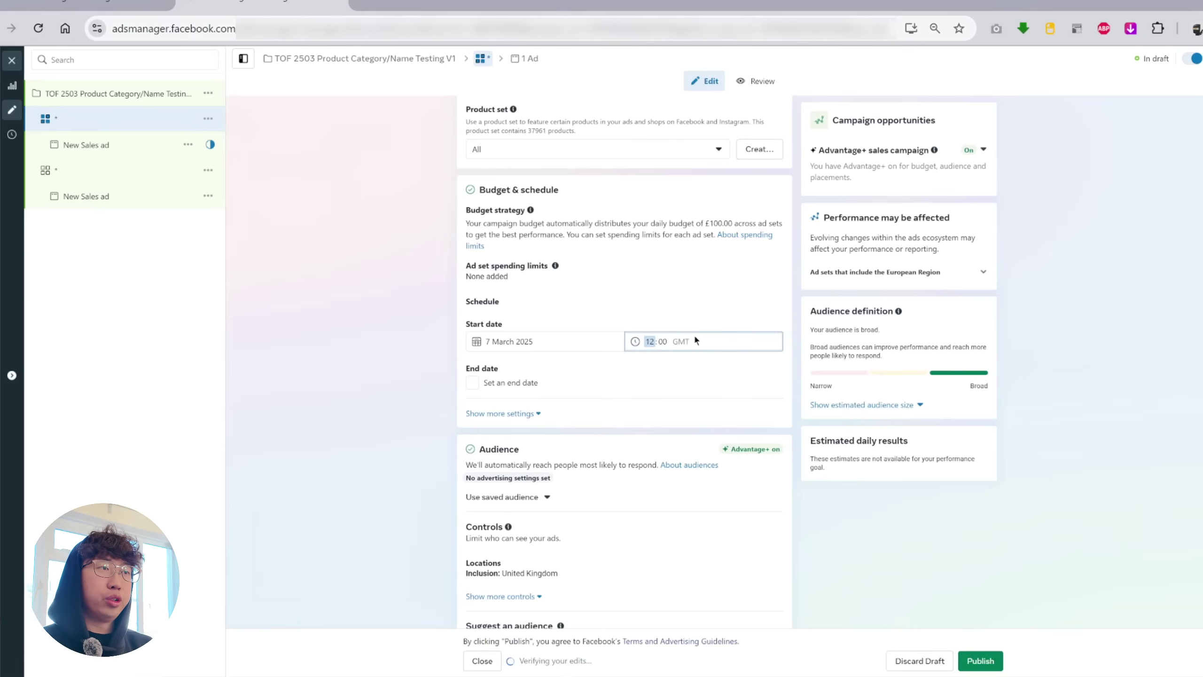
pyautogui.write('00')
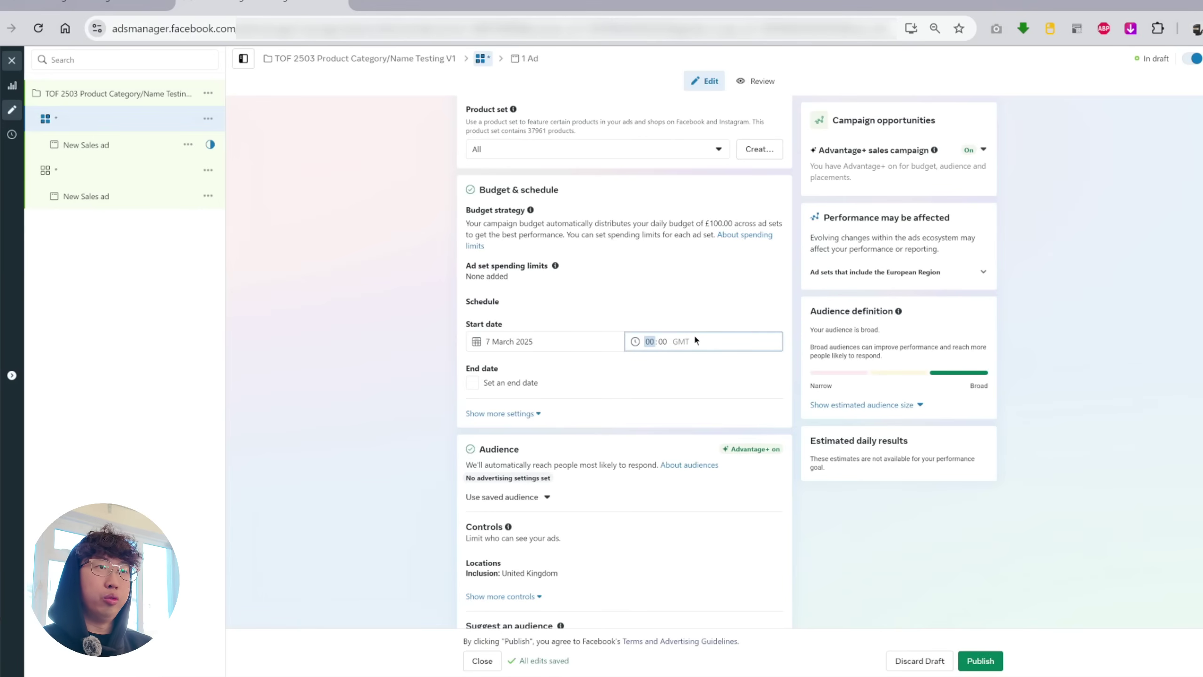
pyautogui.click(672, 363)
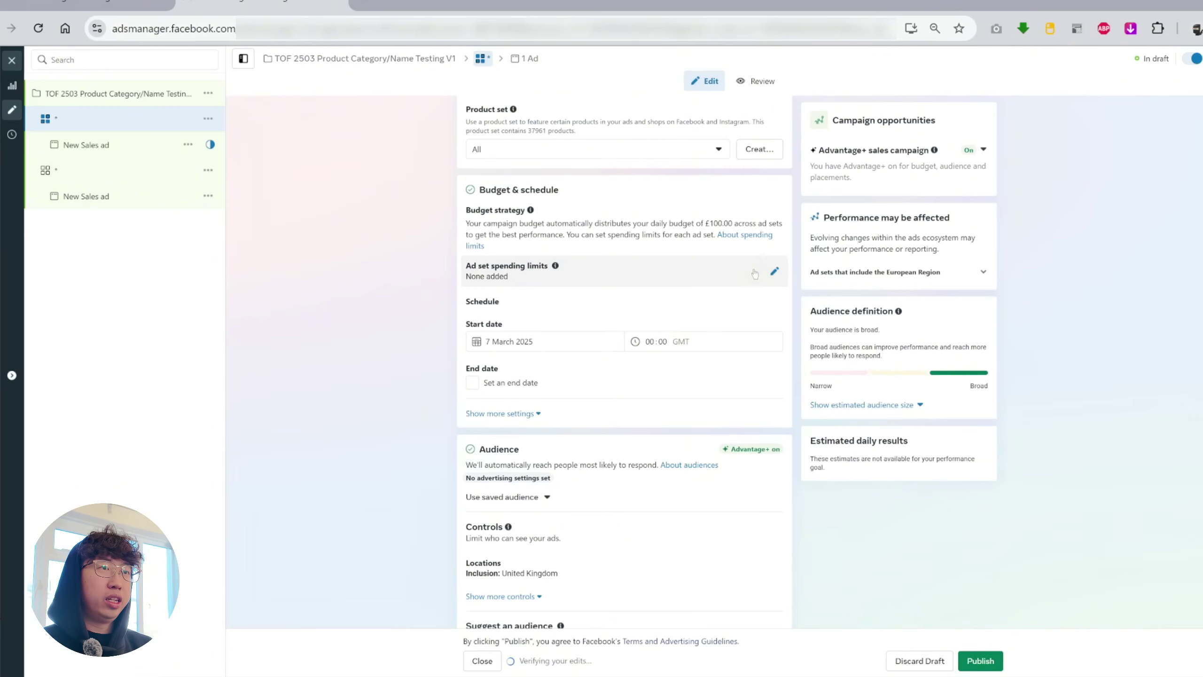
# Step: Enable ad set spending limits with a £10.00 daily minimum
pyautogui.click(774, 272)
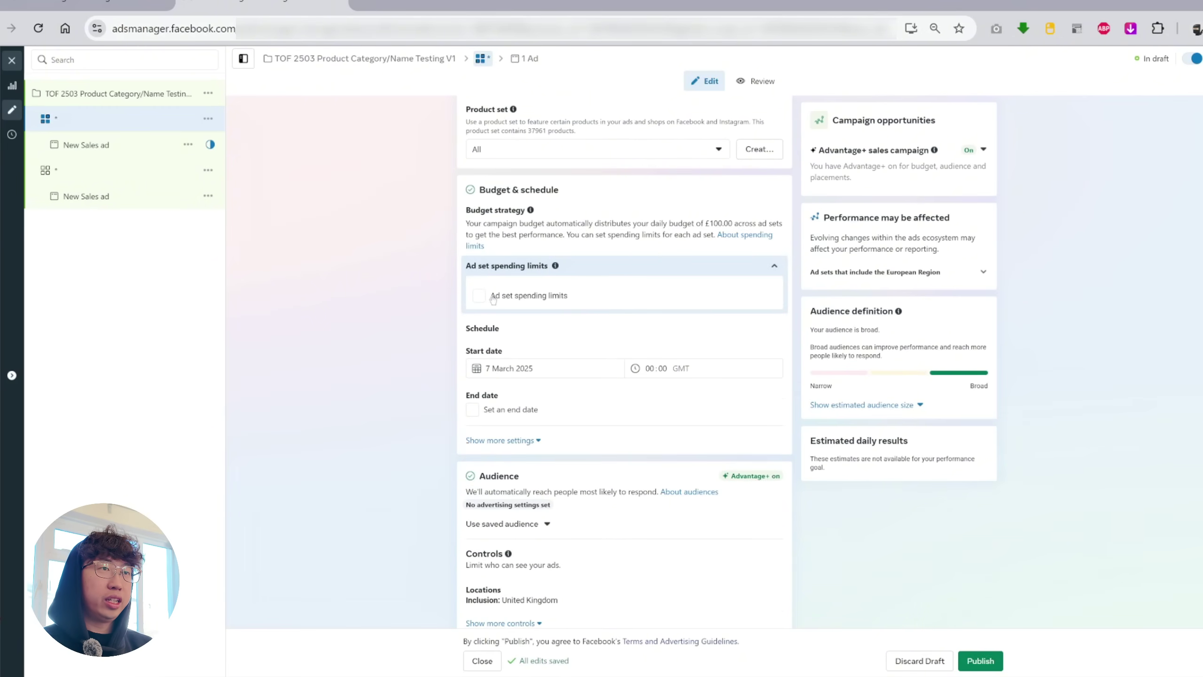
pyautogui.click(524, 314)
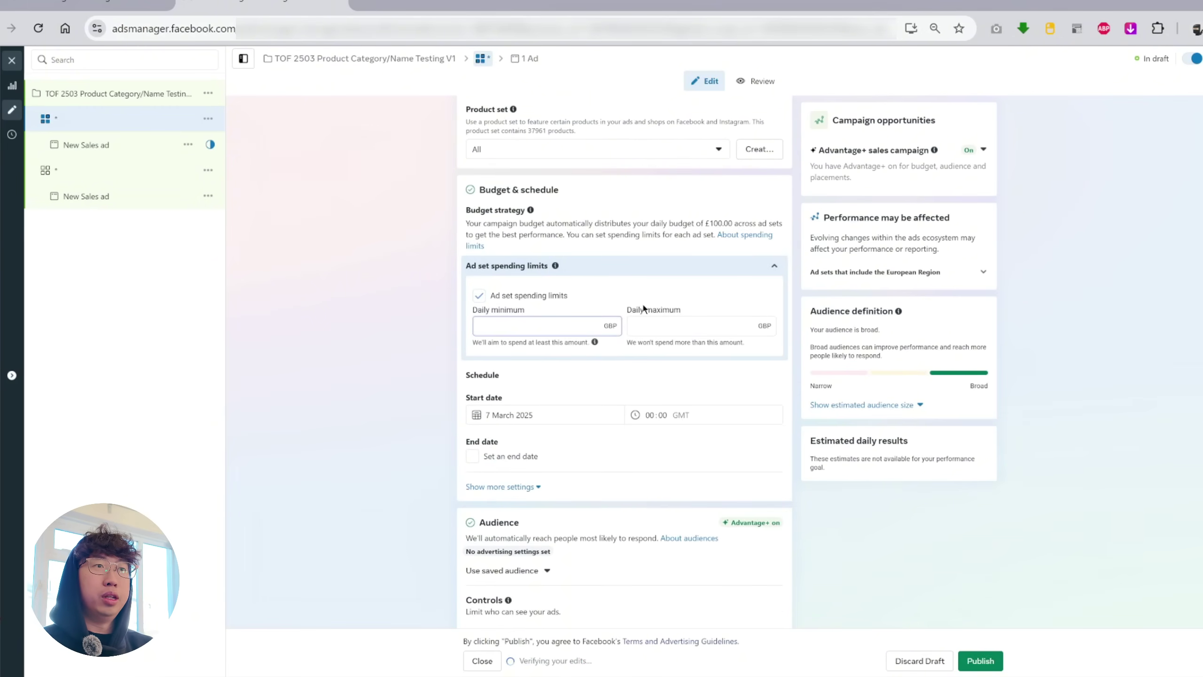
pyautogui.write('10')
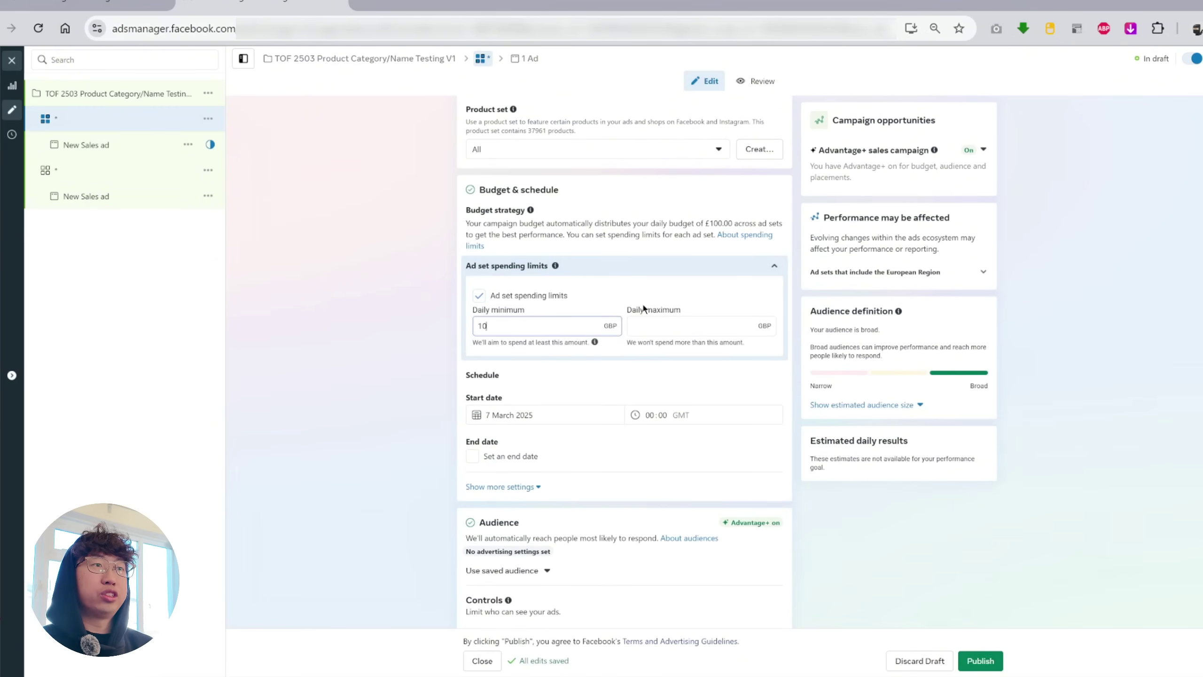
pyautogui.click(401, 347)
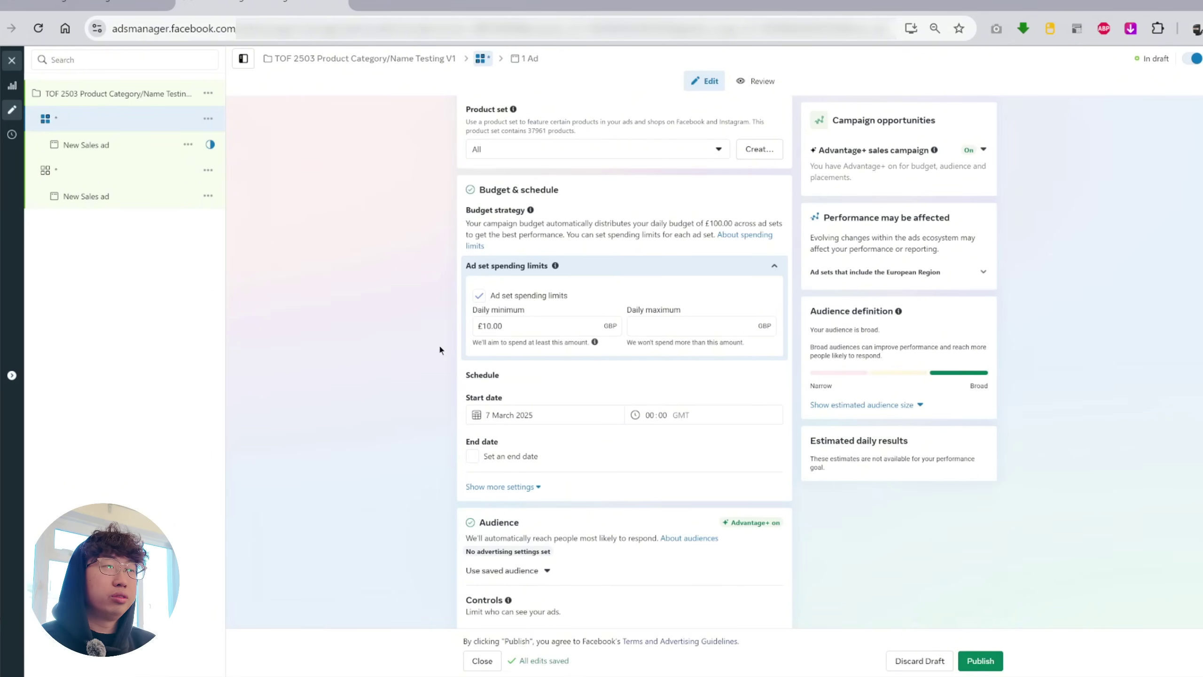
pyautogui.scroll(-2, 488, 377)
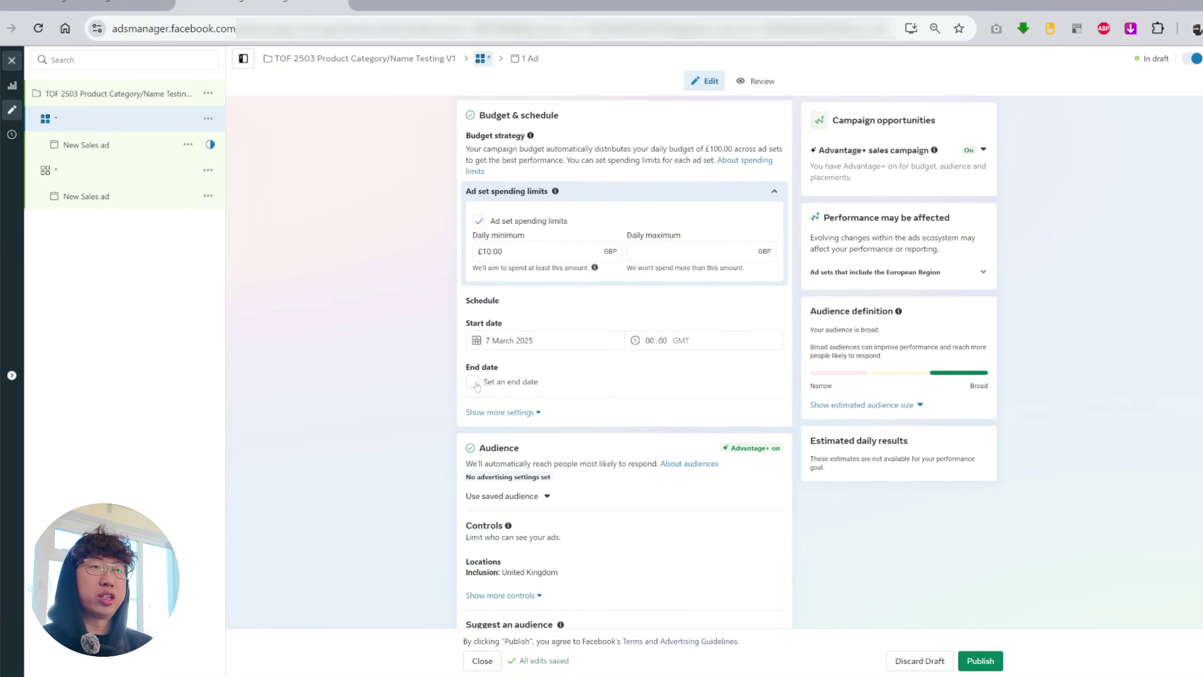
pyautogui.scroll(-3, 426, 386)
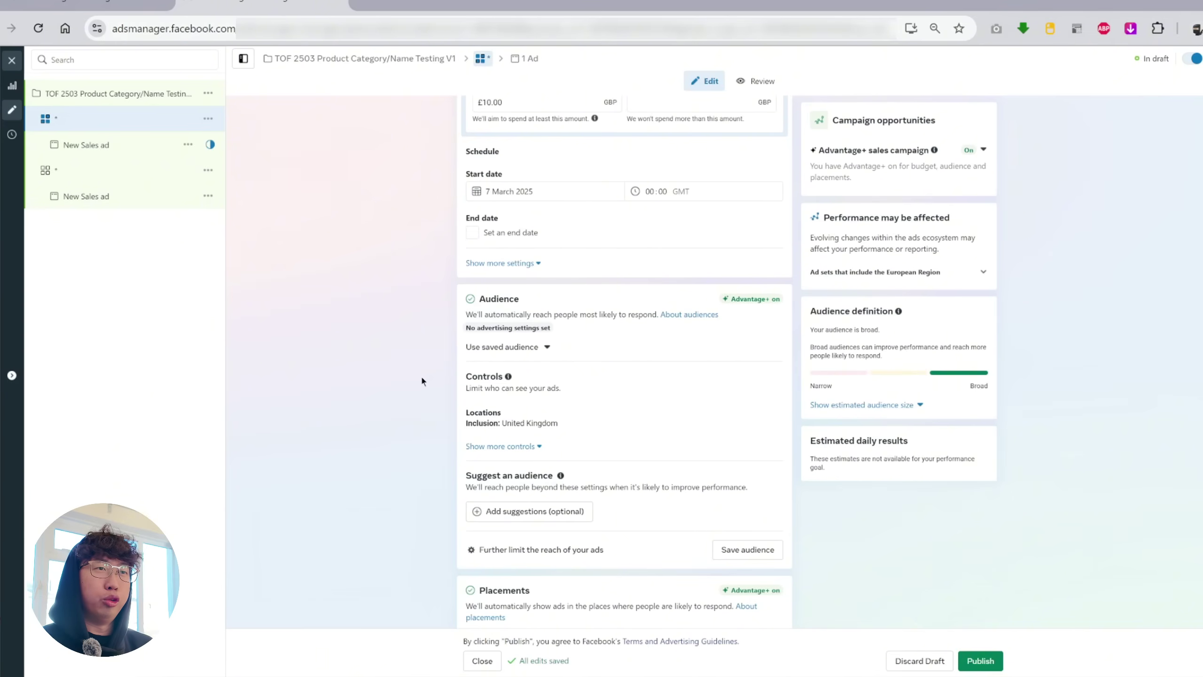
# Step: Add United States and Canada to the ad set's target locations
pyautogui.scroll(-1, 422, 381)
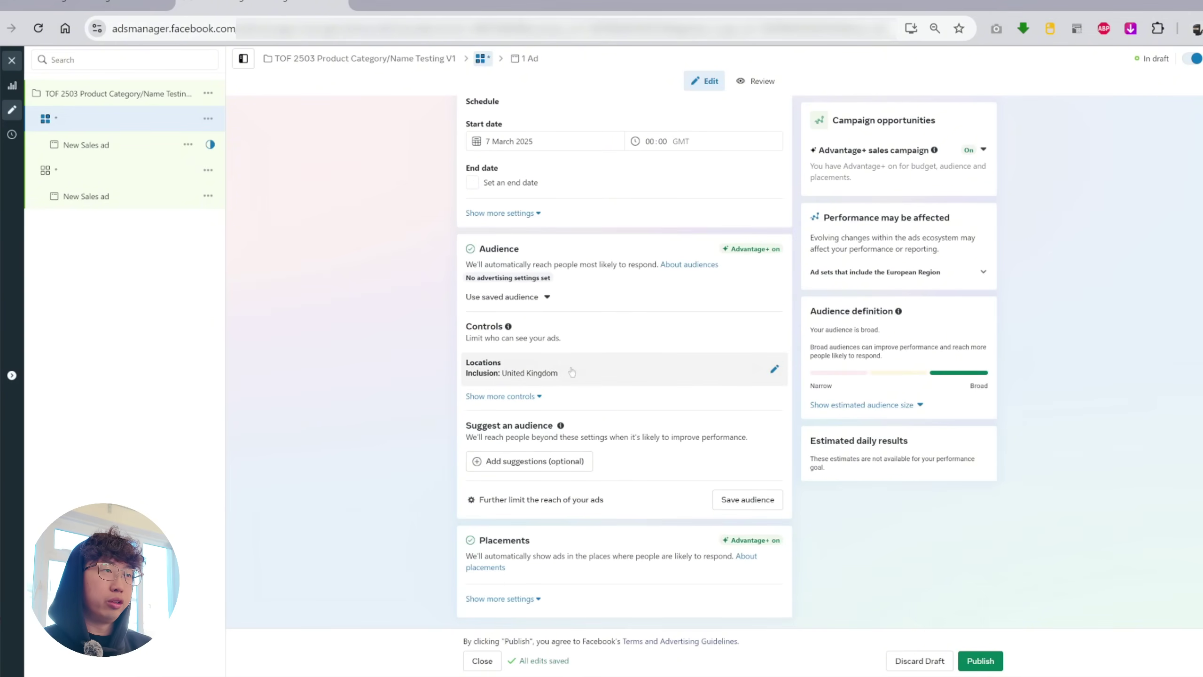
pyautogui.click(776, 367)
pyautogui.scroll(-1, 584, 426)
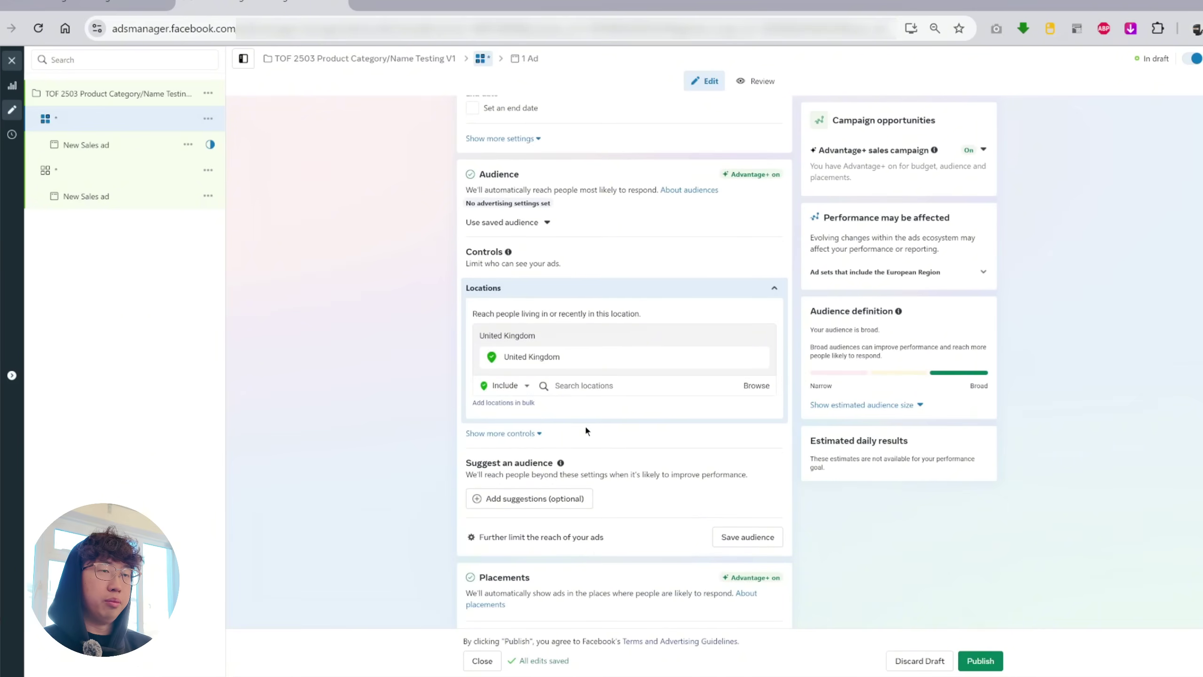
pyautogui.click(603, 388)
pyautogui.write('united stat')
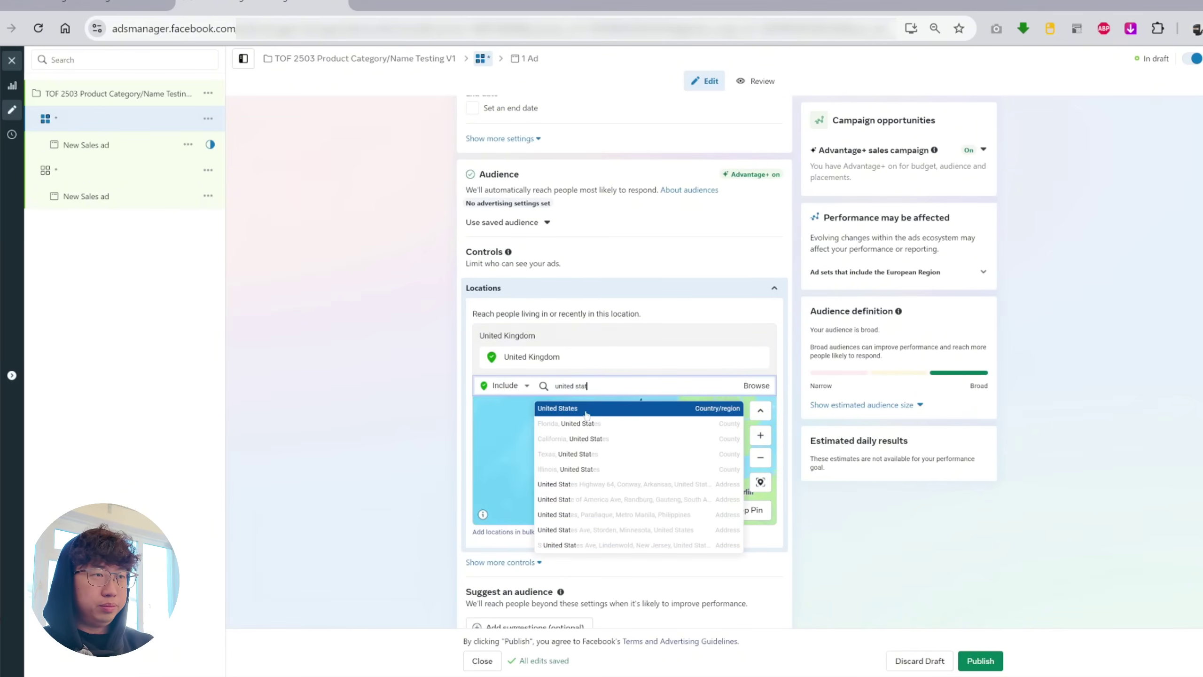
pyautogui.press('Return')
pyautogui.write('canada')
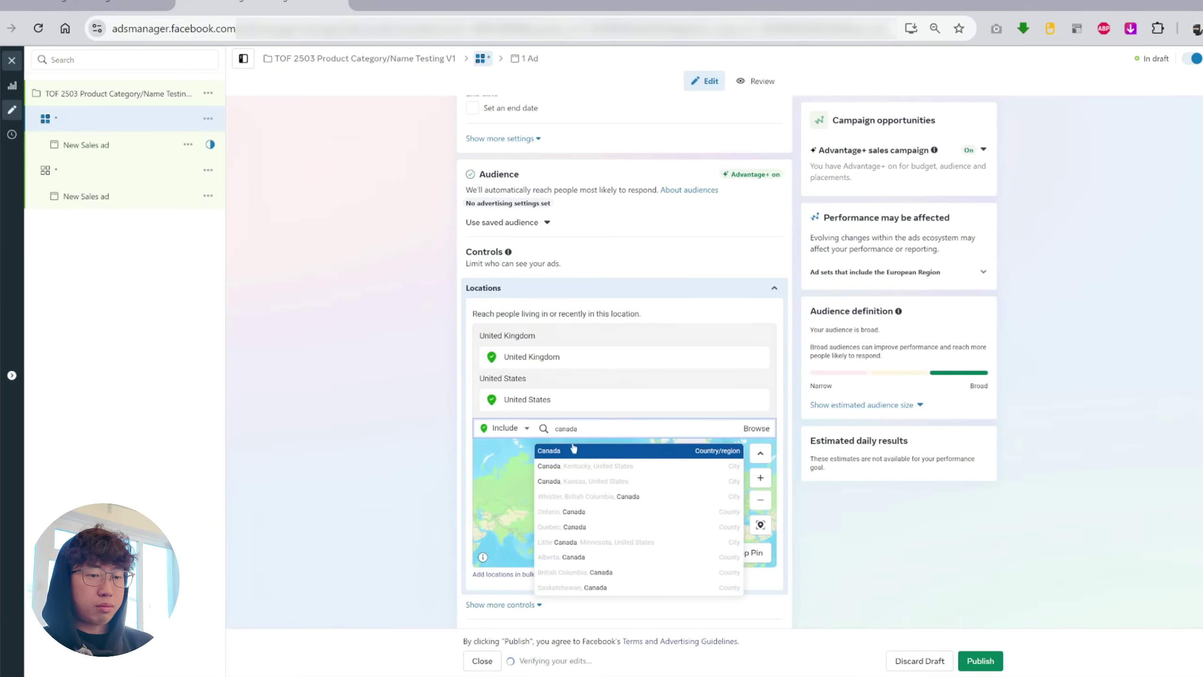
pyautogui.click(573, 450)
# Step: Add Australia, Germany, France, Spain and the Netherlands to the target locations
pyautogui.write('australia')
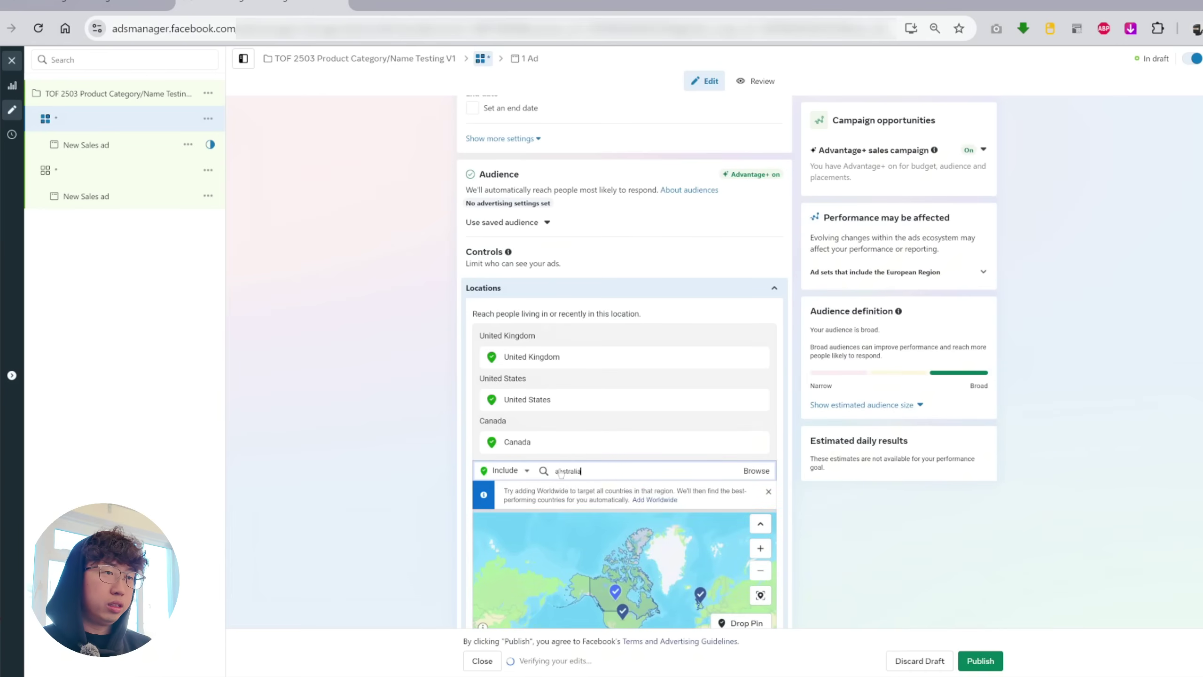
pyautogui.click(564, 494)
pyautogui.write('germany')
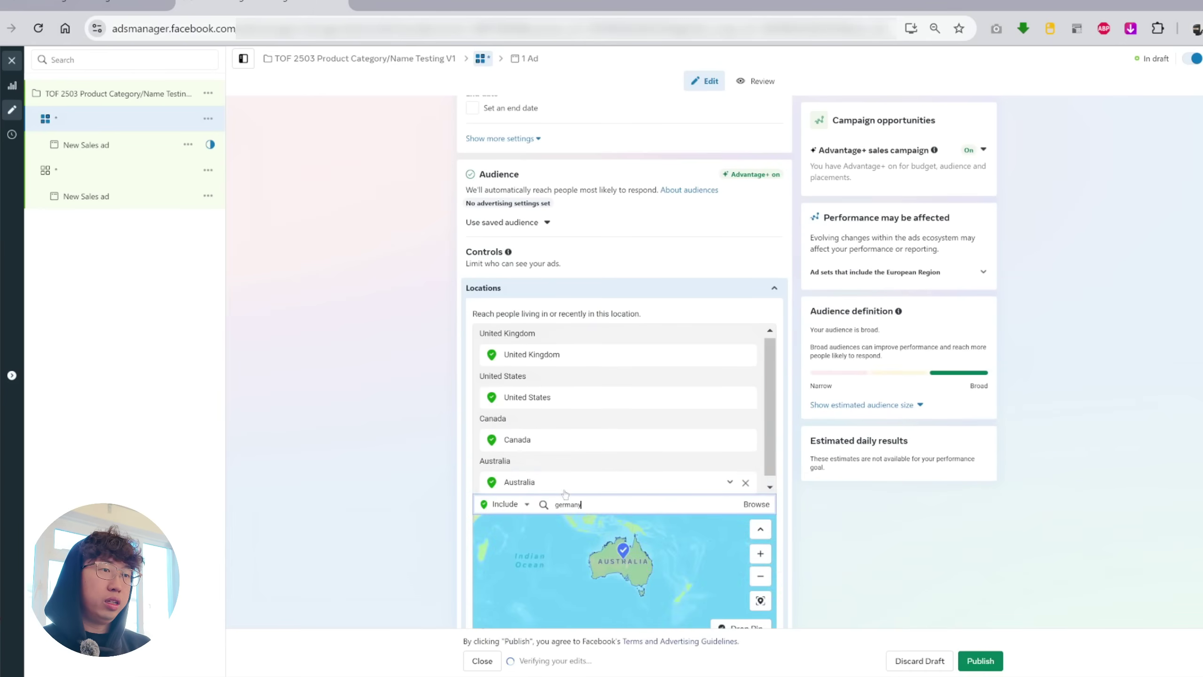
pyautogui.click(555, 526)
pyautogui.write('france')
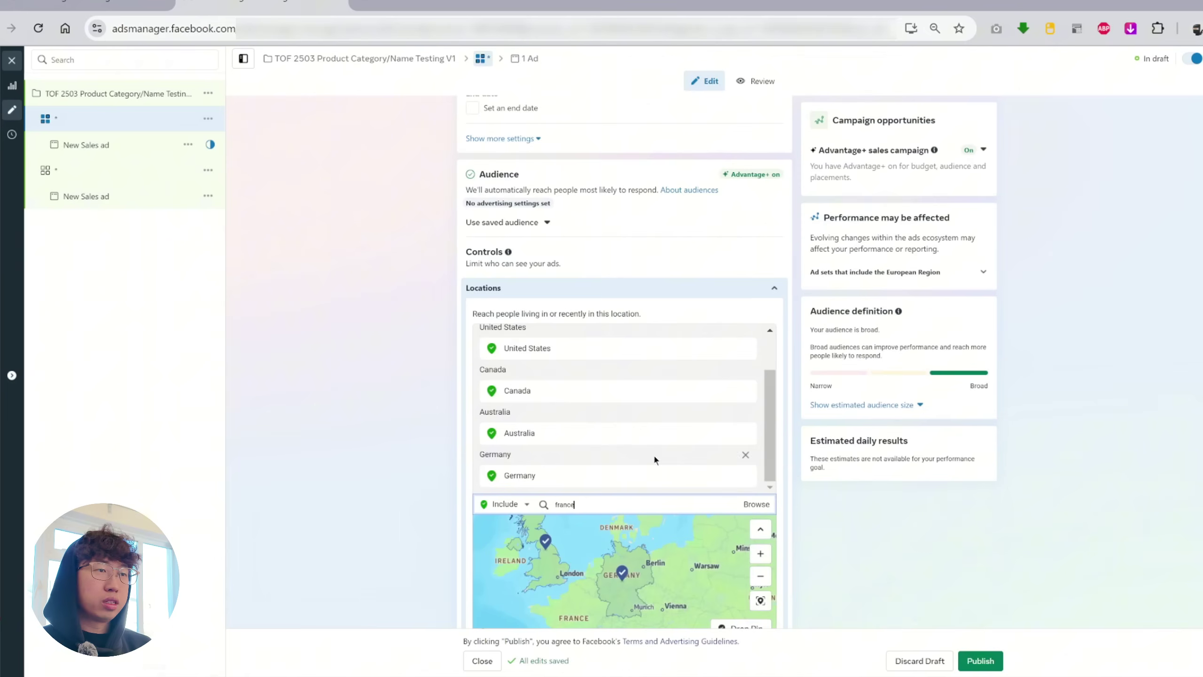
pyautogui.click(575, 526)
pyautogui.write('spain')
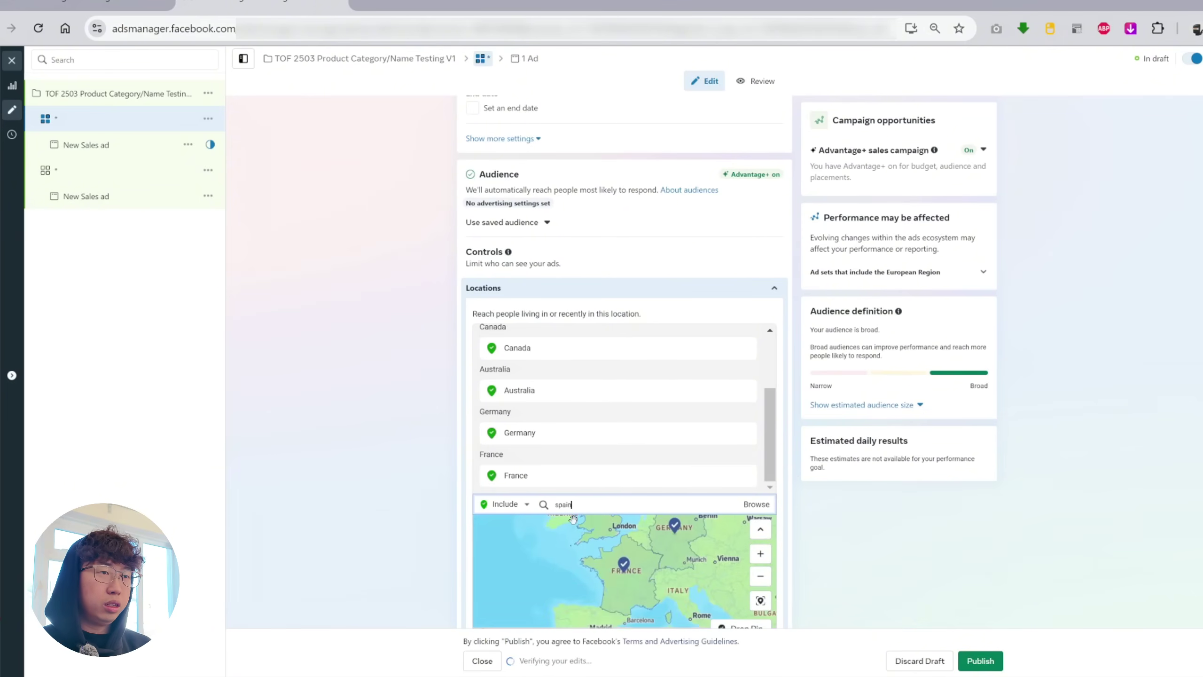
pyautogui.click(574, 526)
pyautogui.write('netherlan')
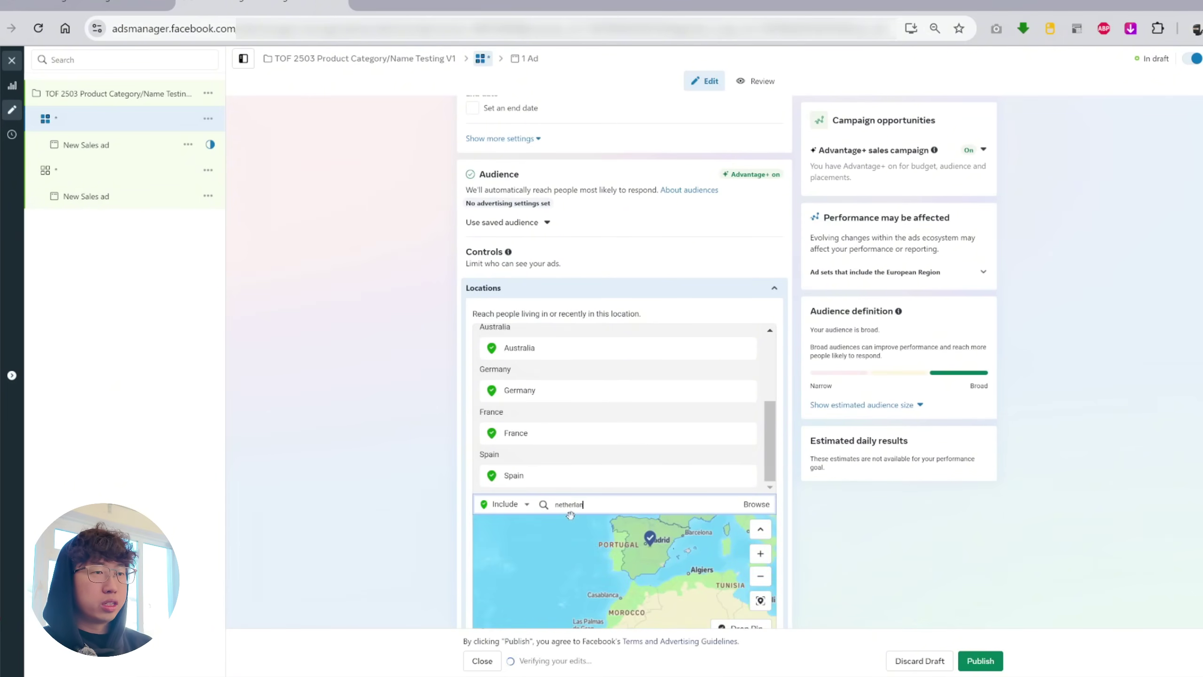
pyautogui.click(564, 527)
pyautogui.scroll(4, 716, 435)
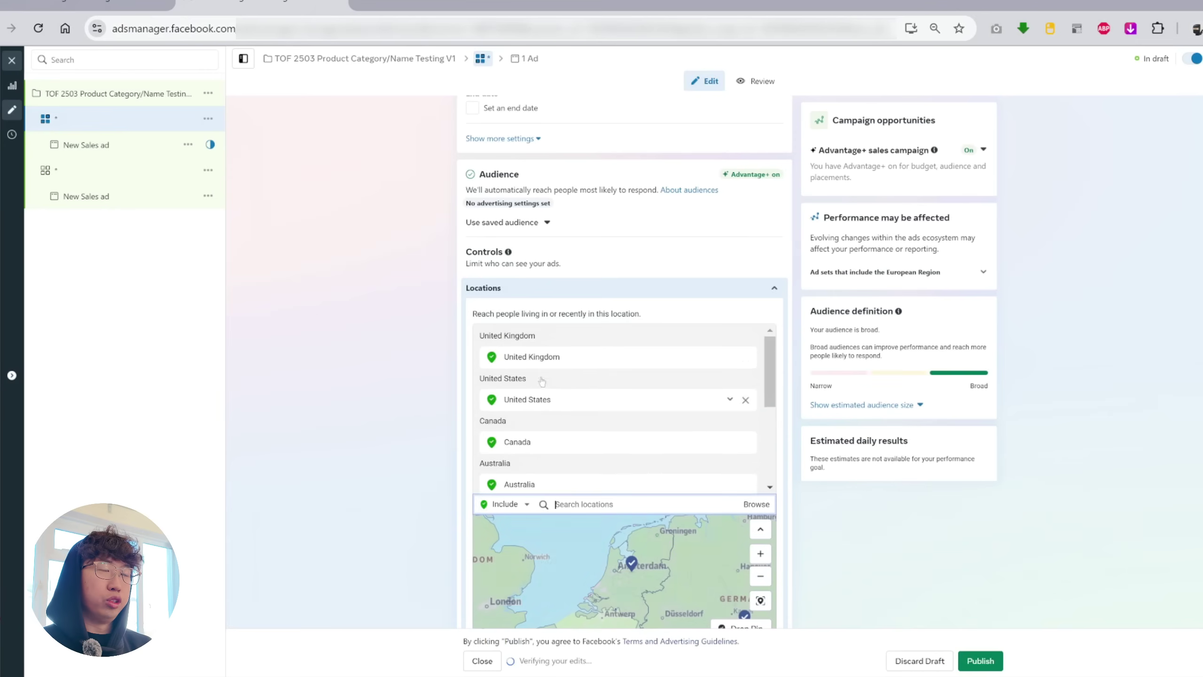
pyautogui.scroll(-4, 716, 435)
pyautogui.scroll(-3, 682, 436)
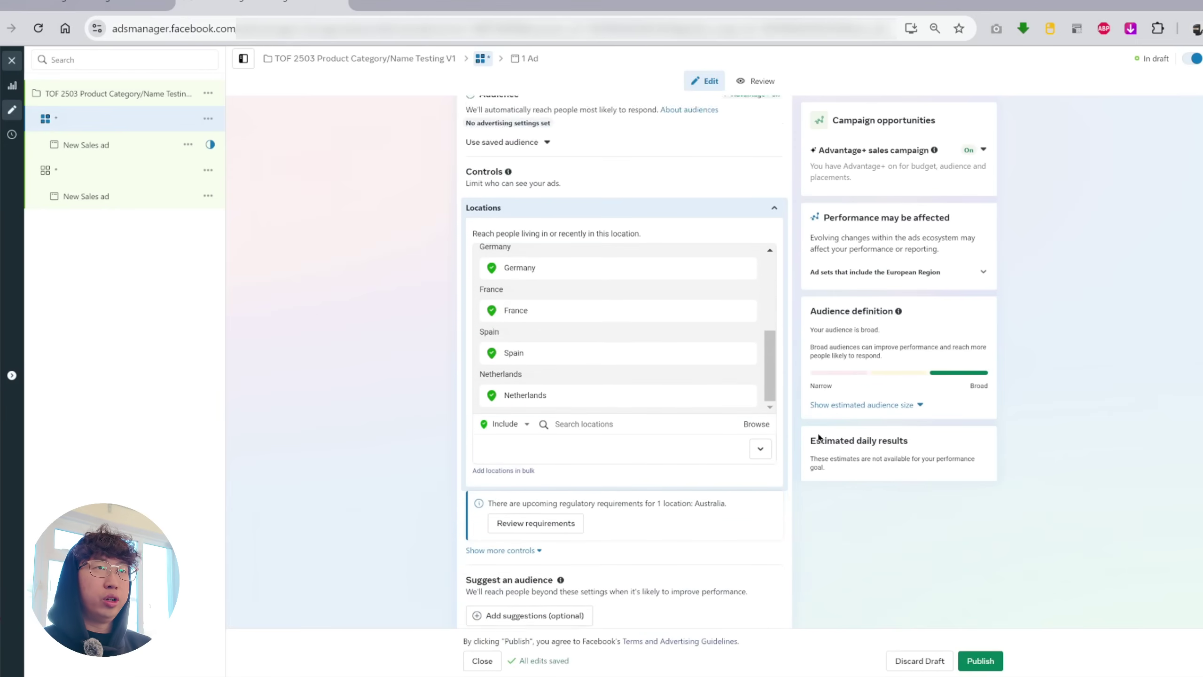
pyautogui.scroll(4, 647, 266)
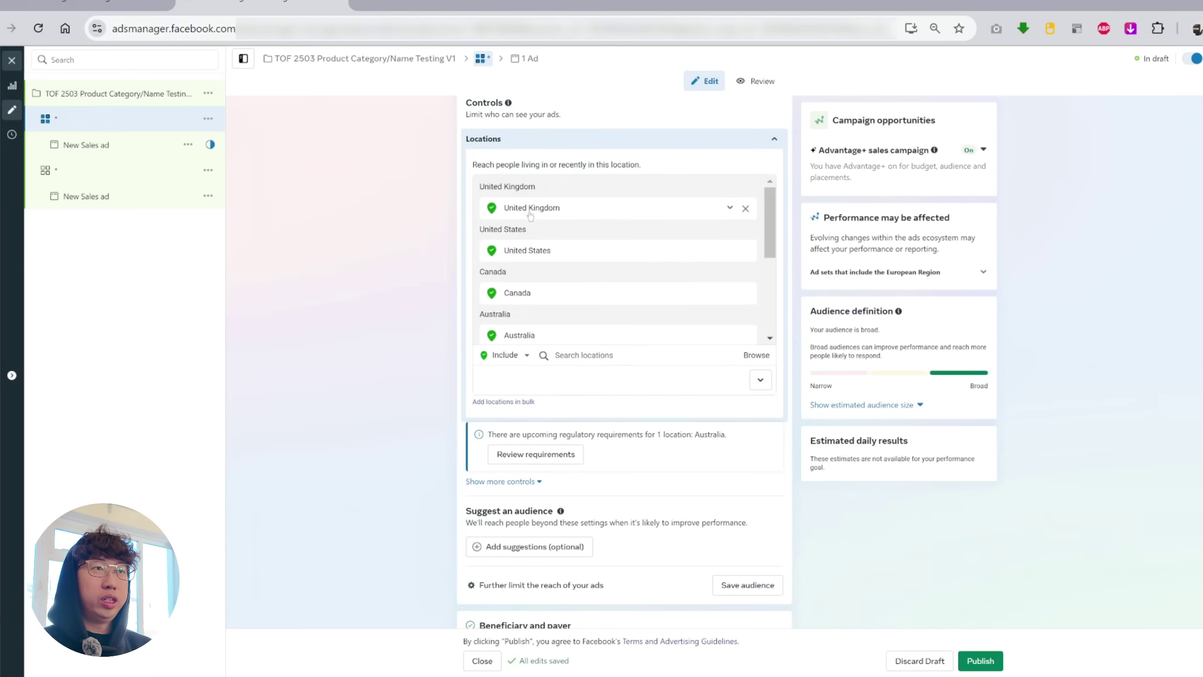
pyautogui.scroll(-4, 560, 249)
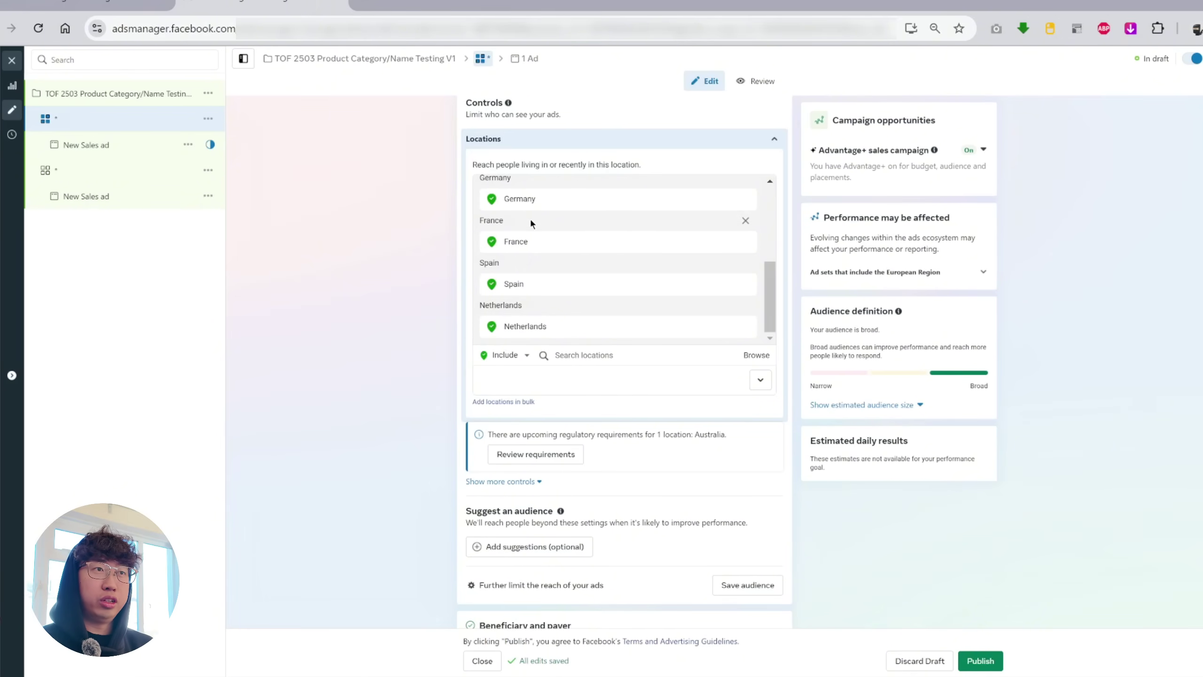
pyautogui.scroll(2, 522, 236)
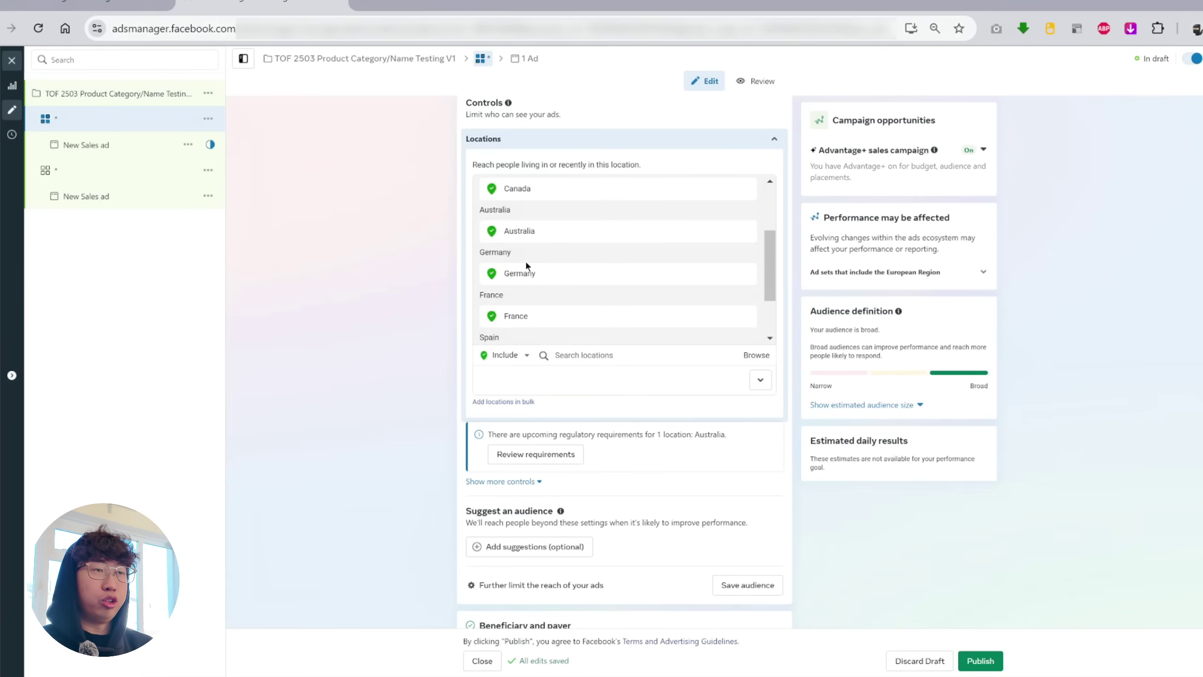
pyautogui.scroll(-2, 577, 265)
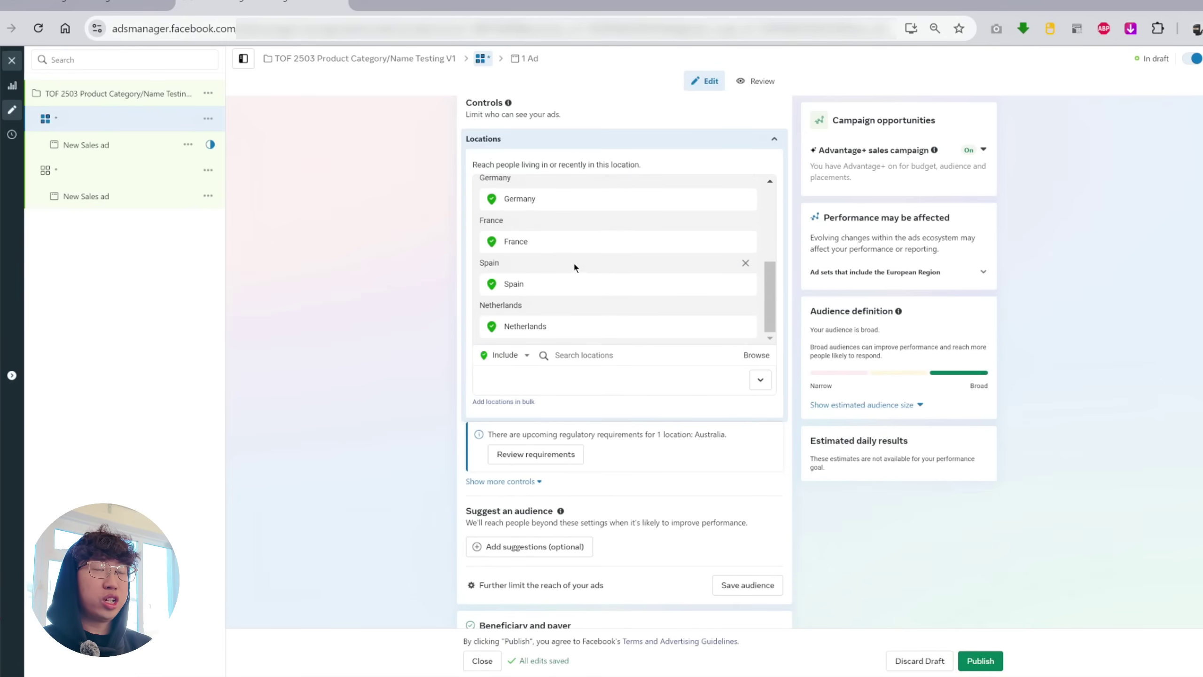
pyautogui.scroll(-5, 575, 264)
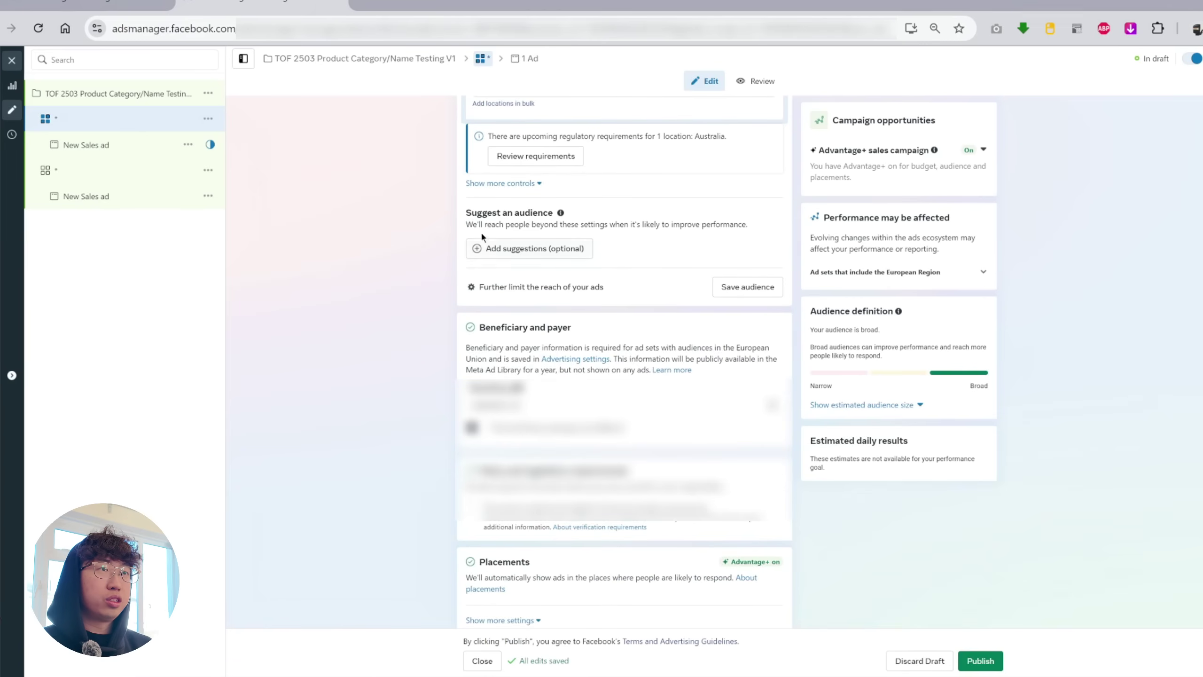
# Step: Search detailed targeting suggestions for 'dog' and browse interests like Dog training (pets)
pyautogui.click(545, 251)
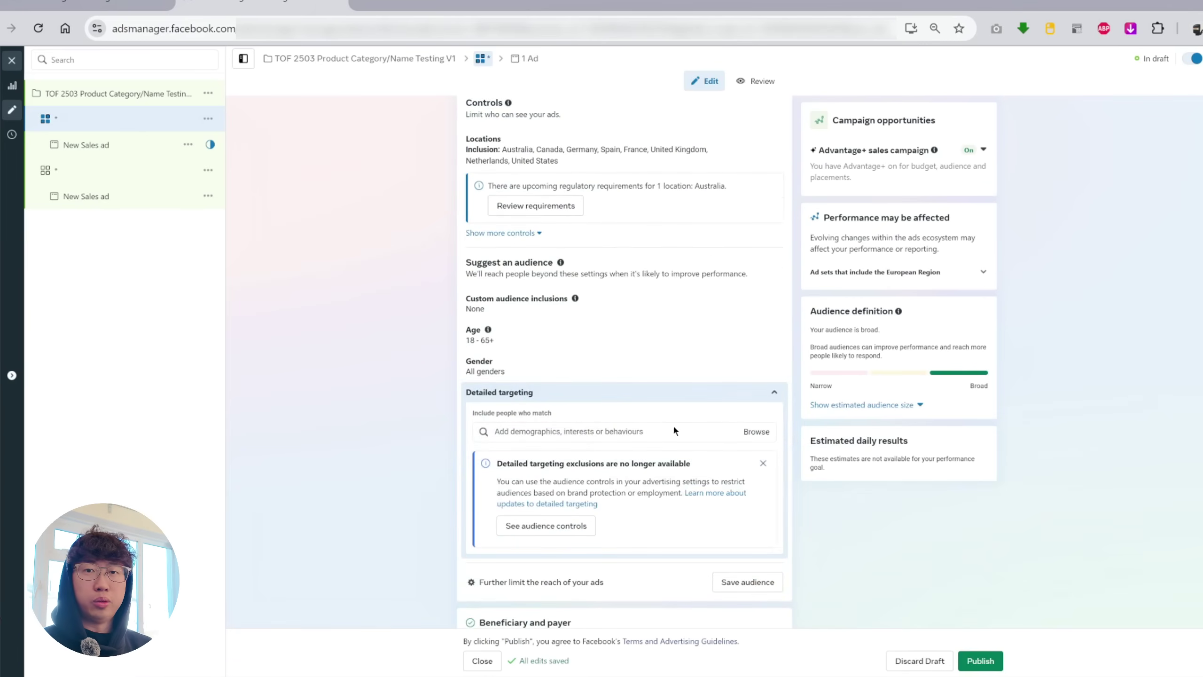
pyautogui.click(575, 430)
pyautogui.write('dog')
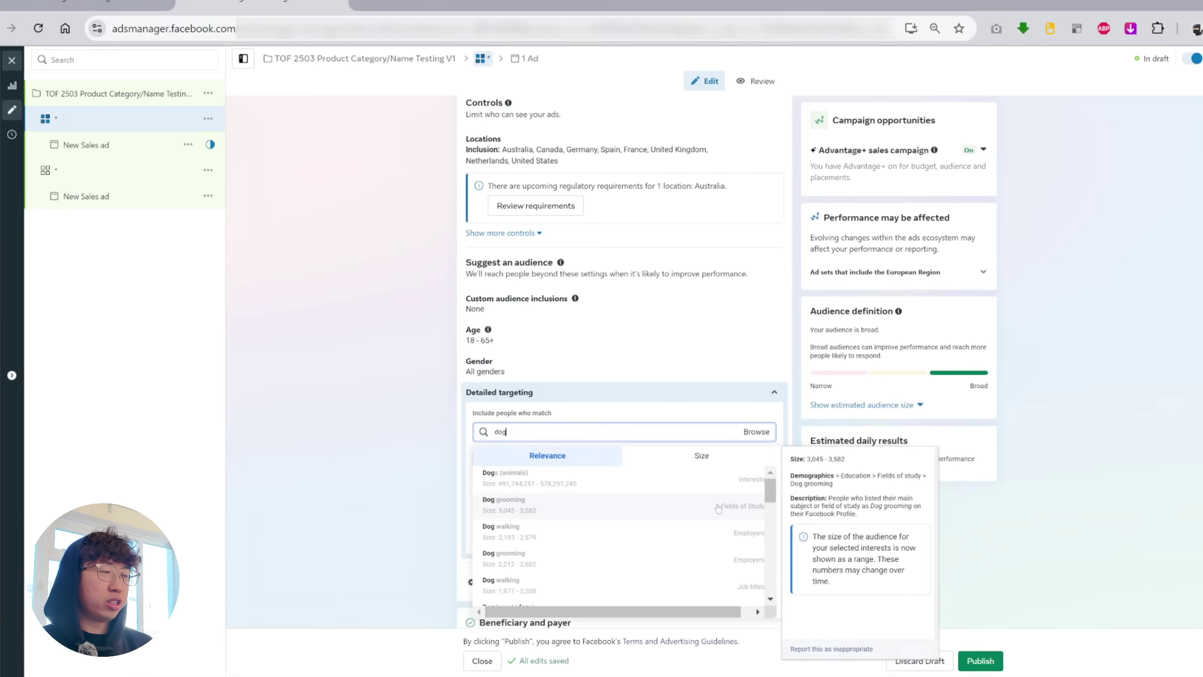
pyautogui.moveTo(722, 511)
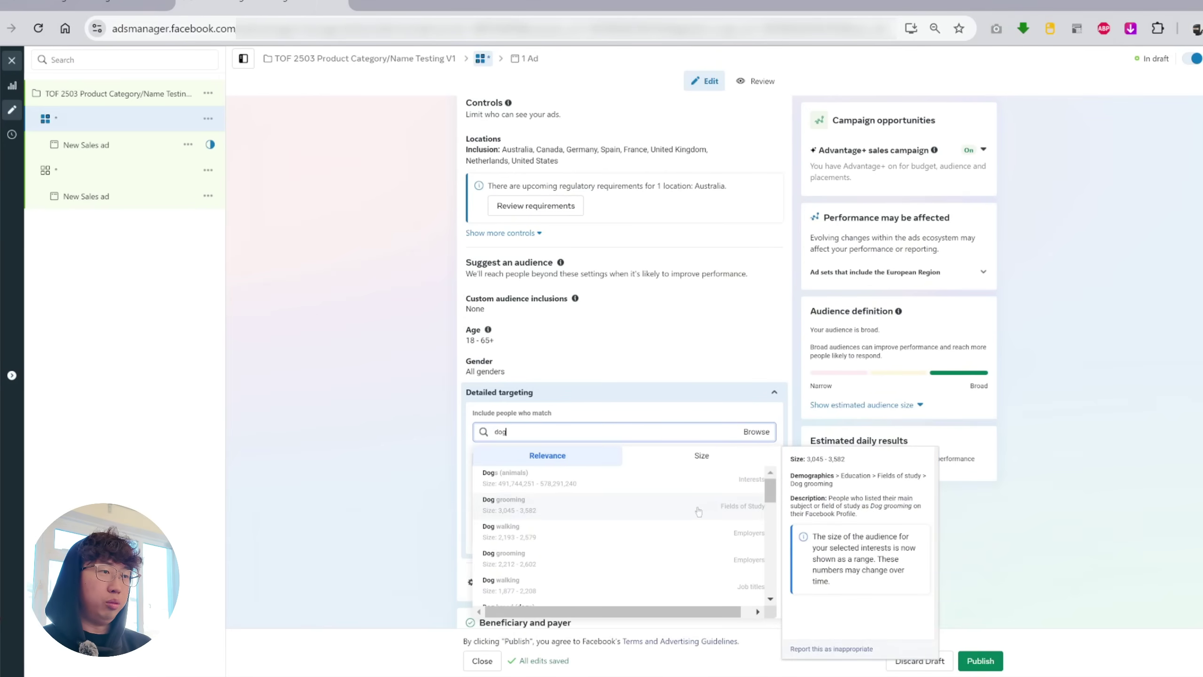
pyautogui.moveTo(635, 534)
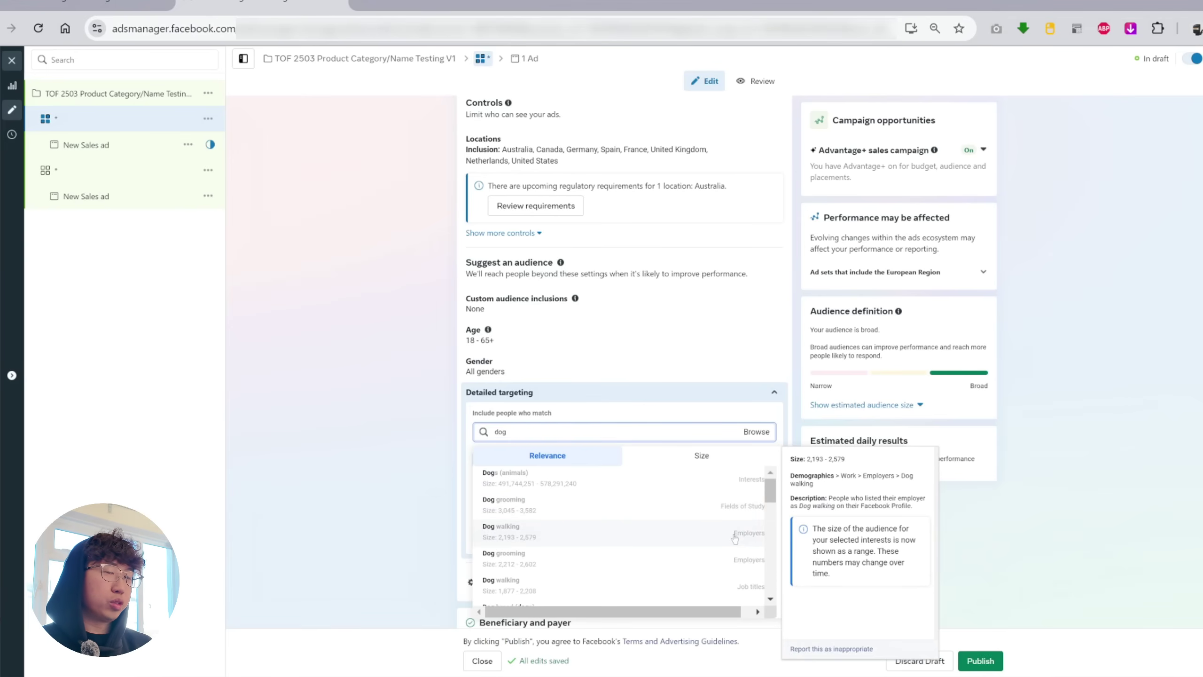
pyautogui.scroll(-2, 705, 533)
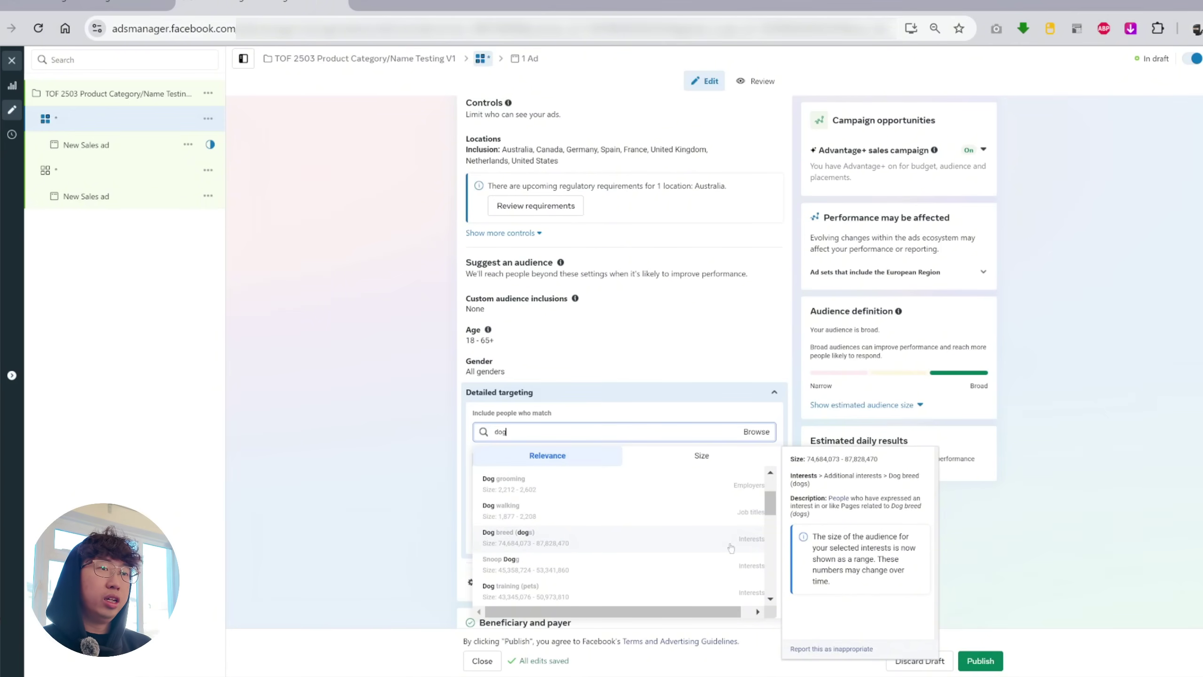
pyautogui.scroll(-1, 563, 545)
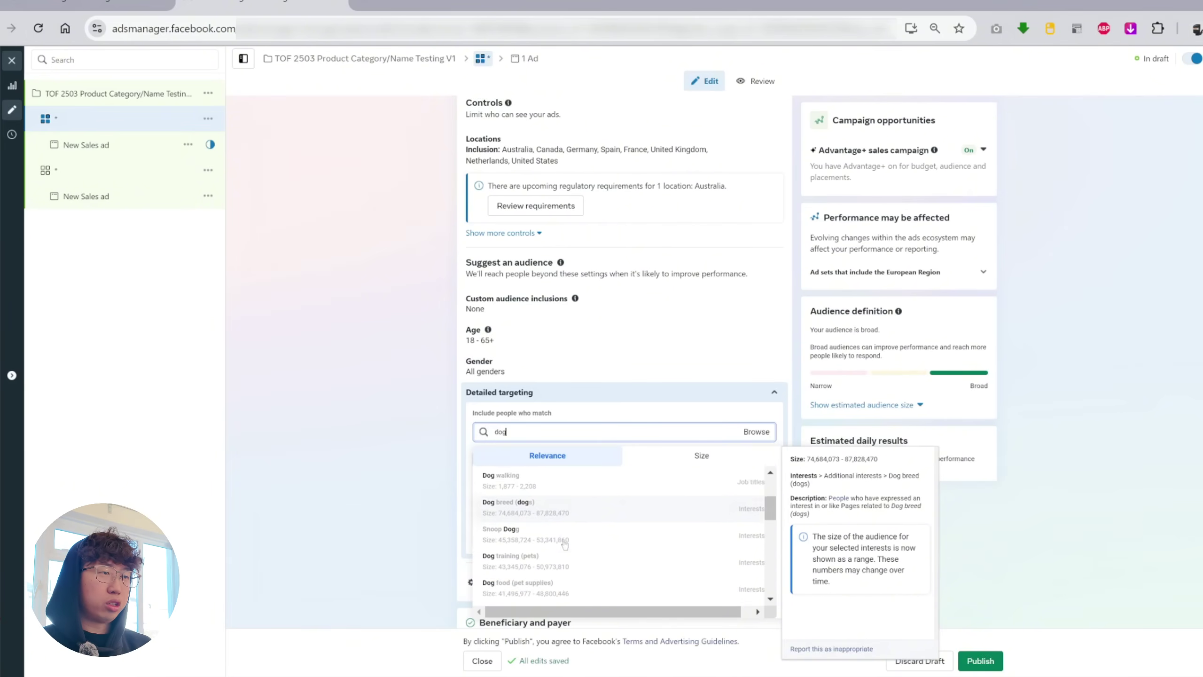
pyautogui.scroll(-2, 565, 545)
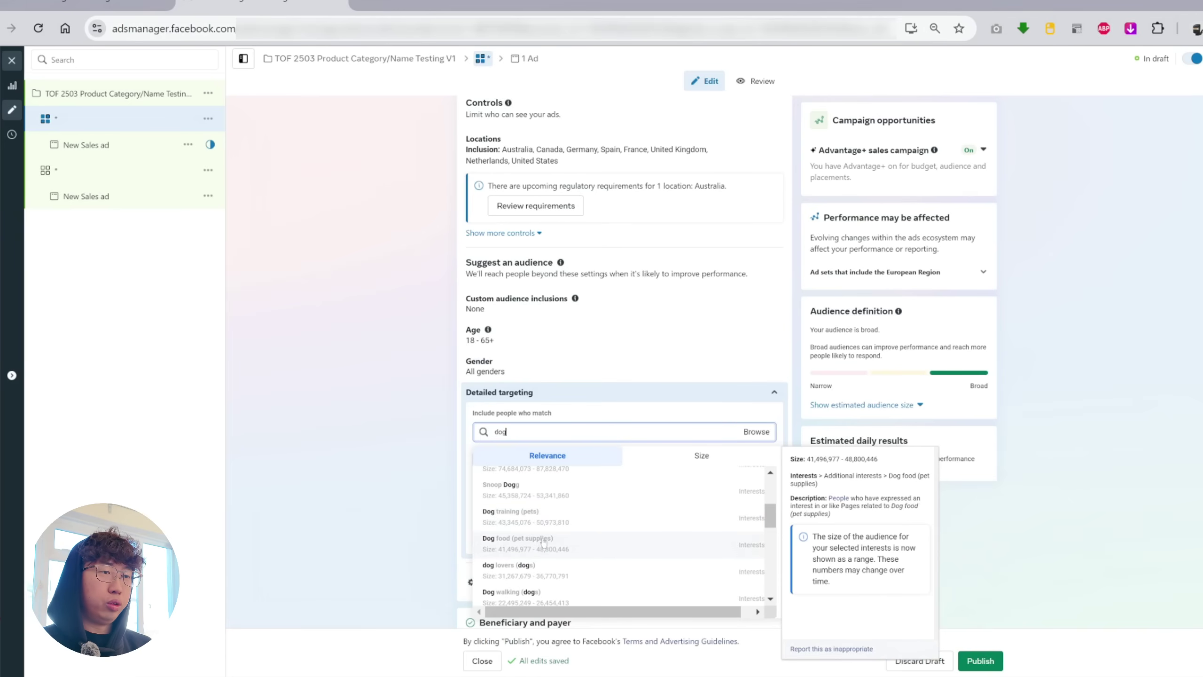
pyautogui.scroll(-1, 552, 531)
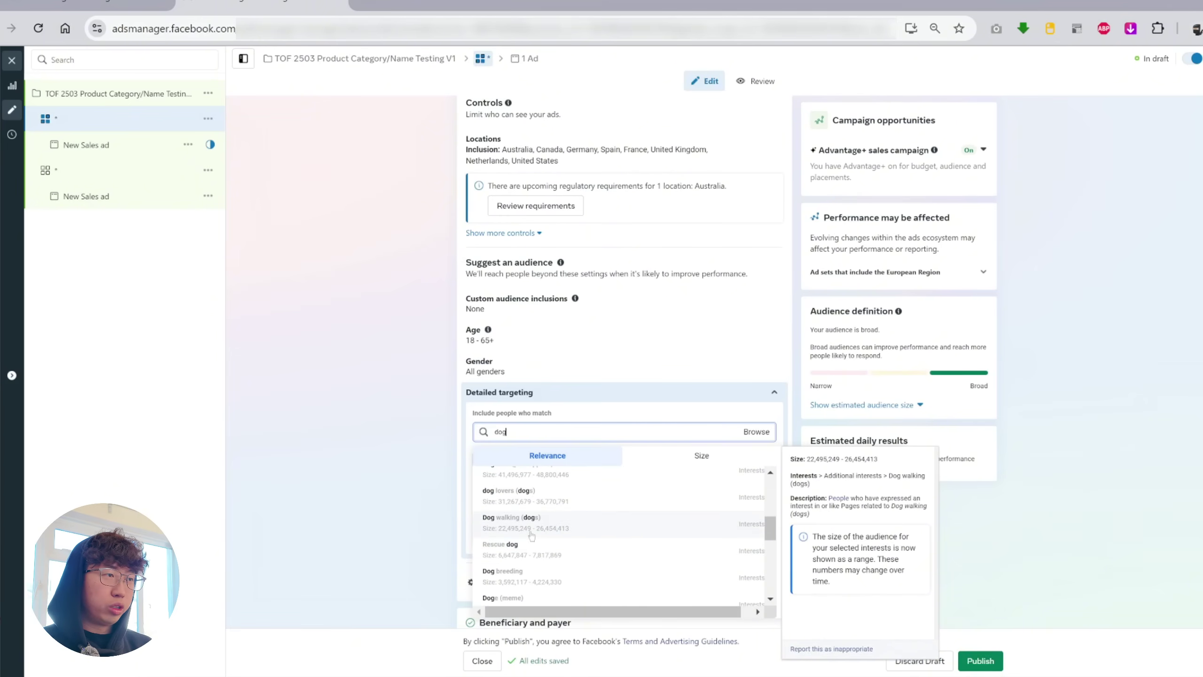
pyautogui.scroll(-2, 557, 507)
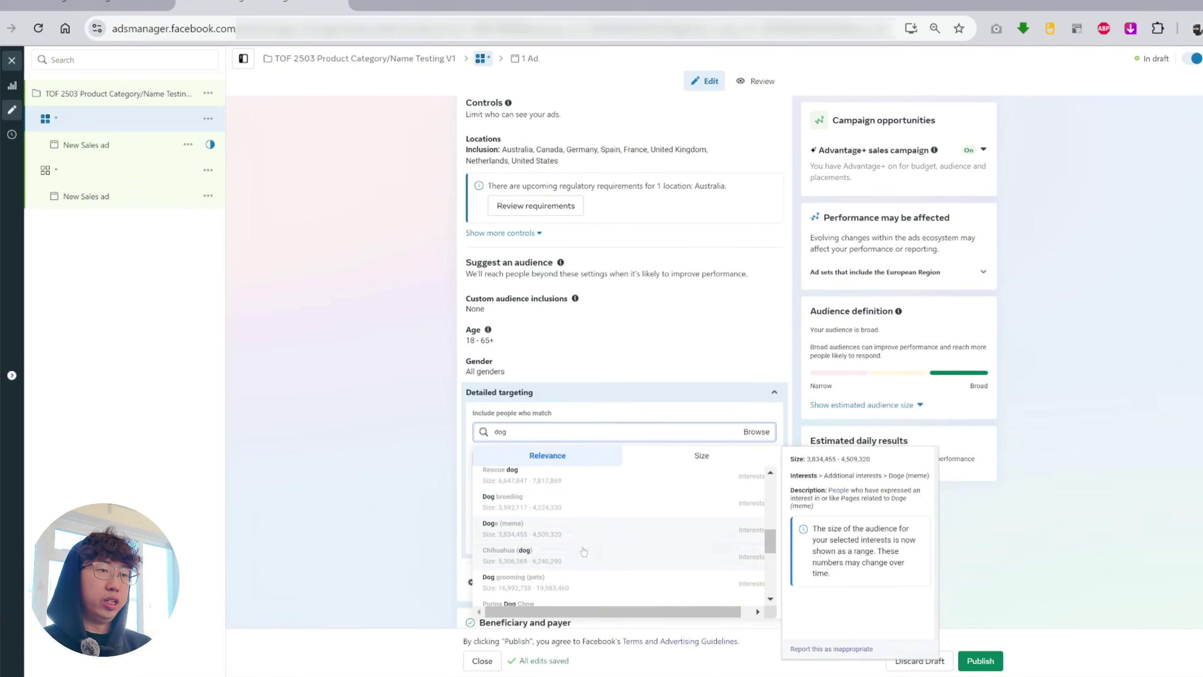
pyautogui.scroll(3, 545, 529)
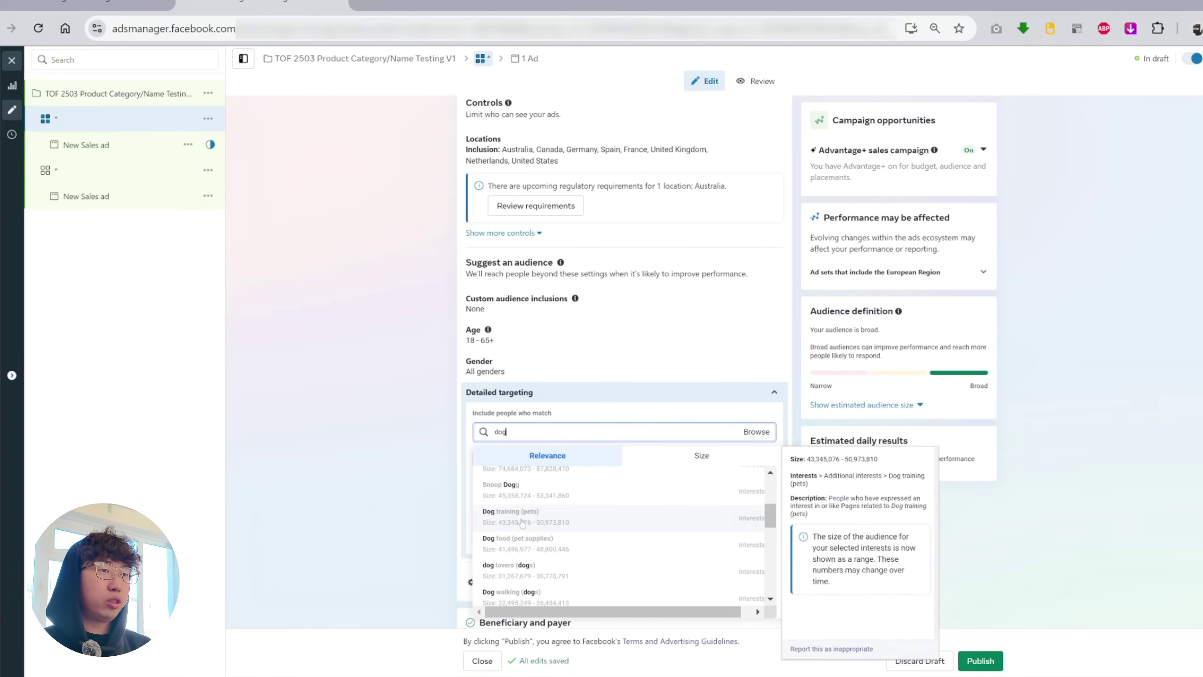
# Step: Add Dog training (pets) as an interest and show the 50,600,000 - 59,500,000 audience estimate
pyautogui.click(521, 522)
pyautogui.click(417, 466)
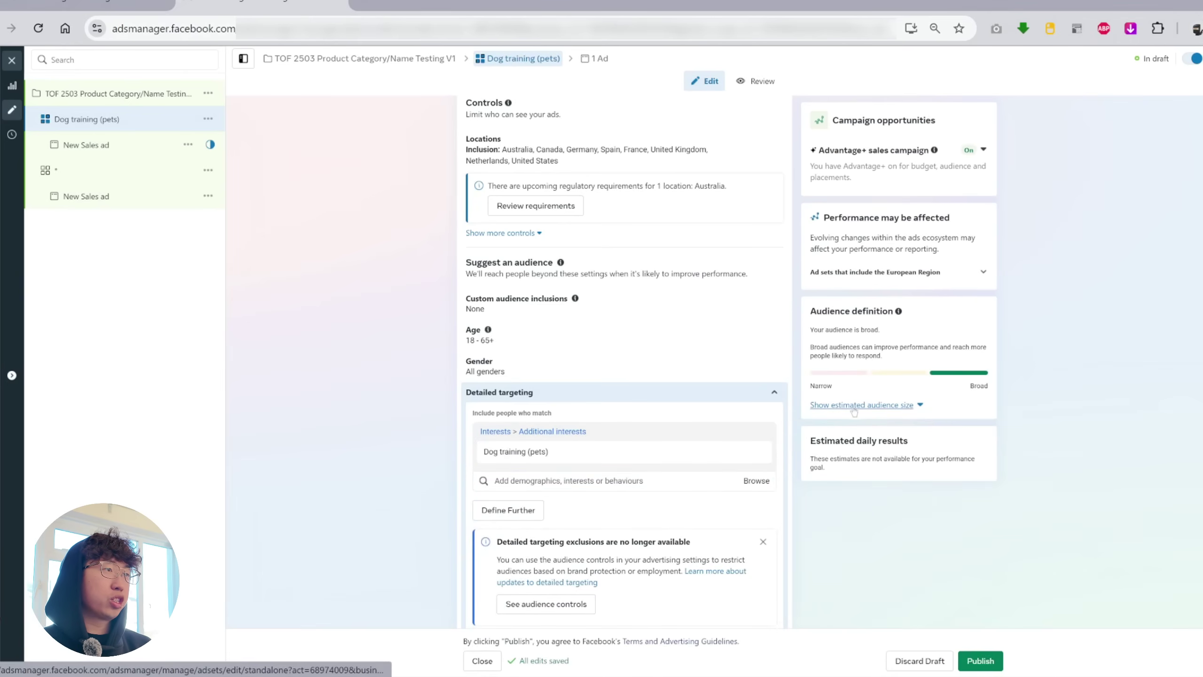
pyautogui.click(875, 409)
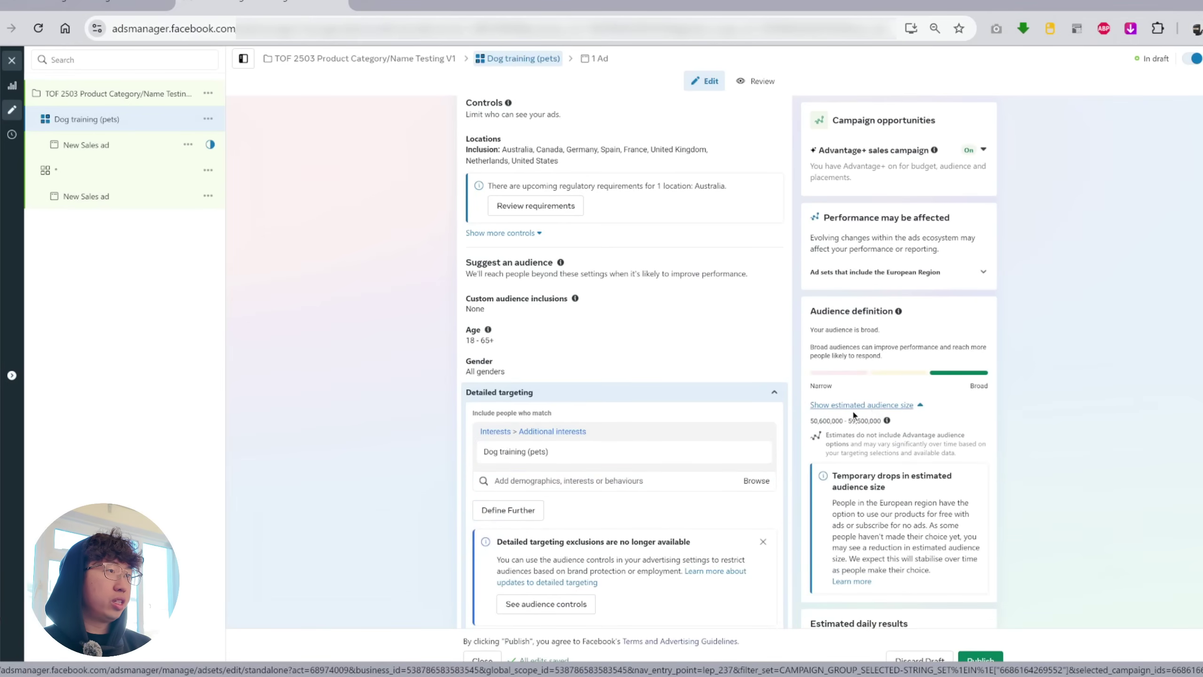
pyautogui.moveTo(810, 420); pyautogui.dragTo(880, 420)
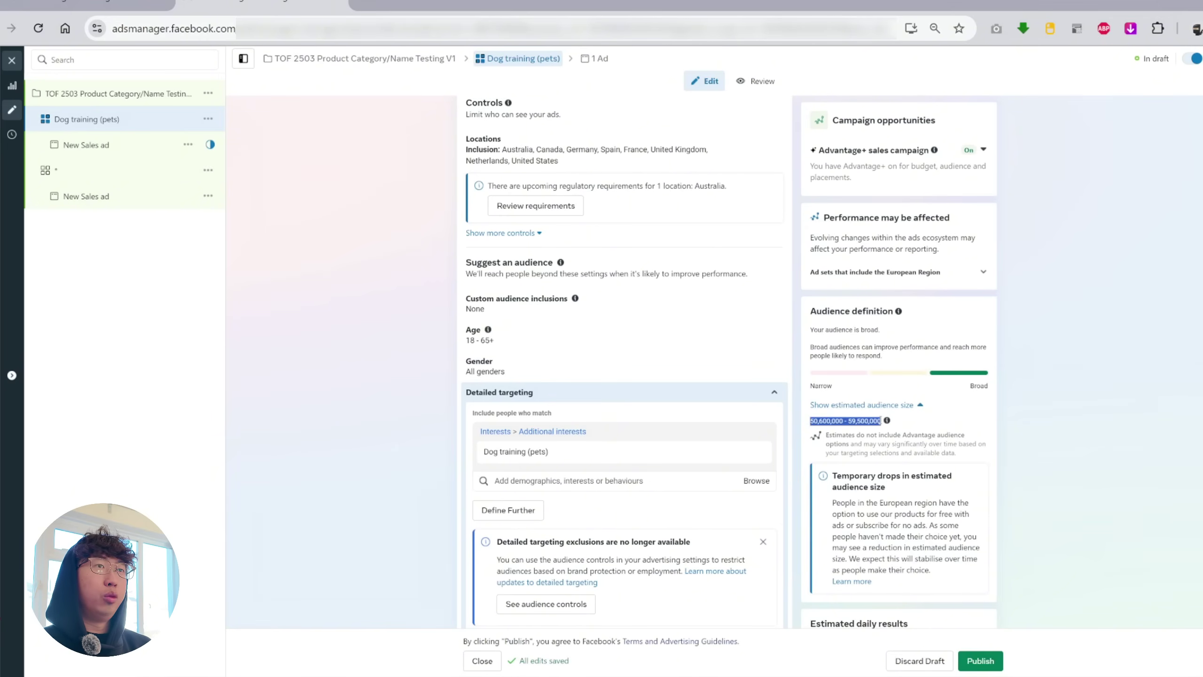
pyautogui.click(872, 420)
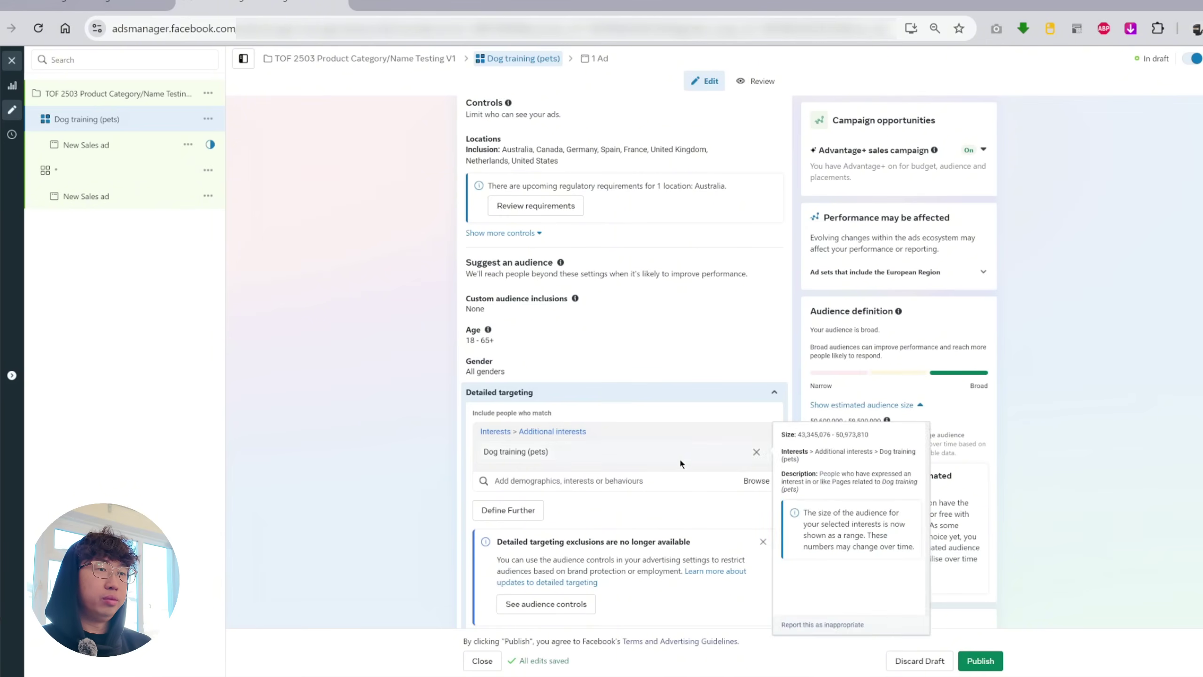
pyautogui.scroll(-2, 1048, 335)
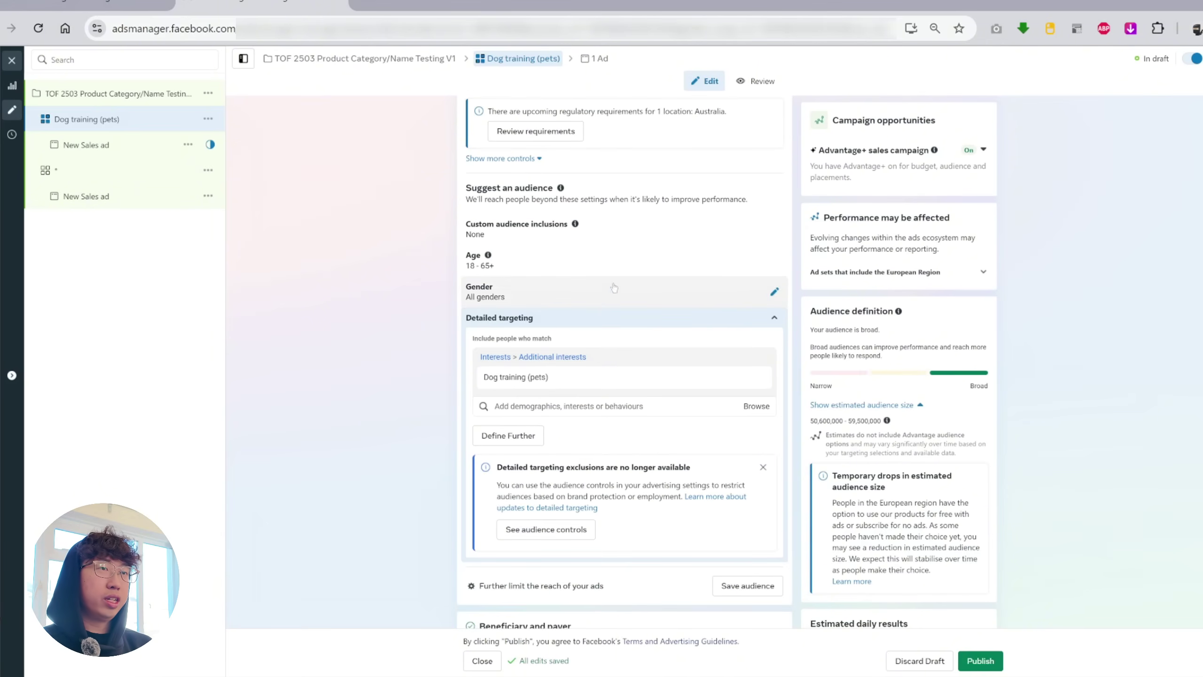
pyautogui.moveTo(647, 371)
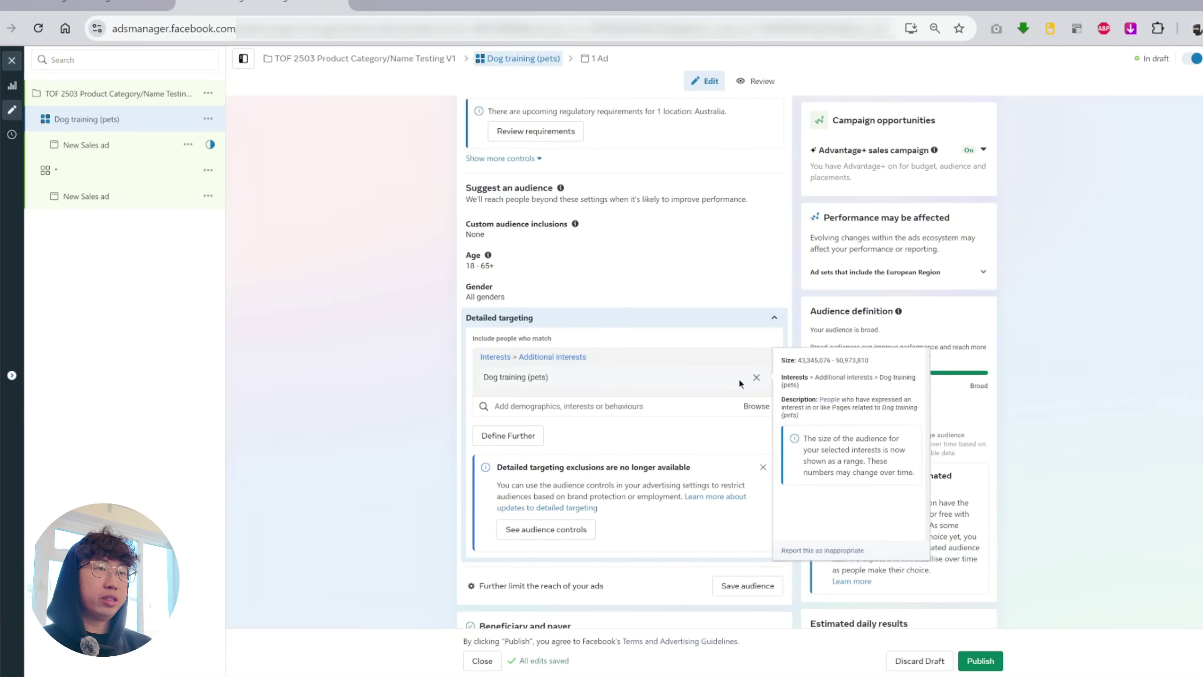
pyautogui.scroll(-7, 415, 456)
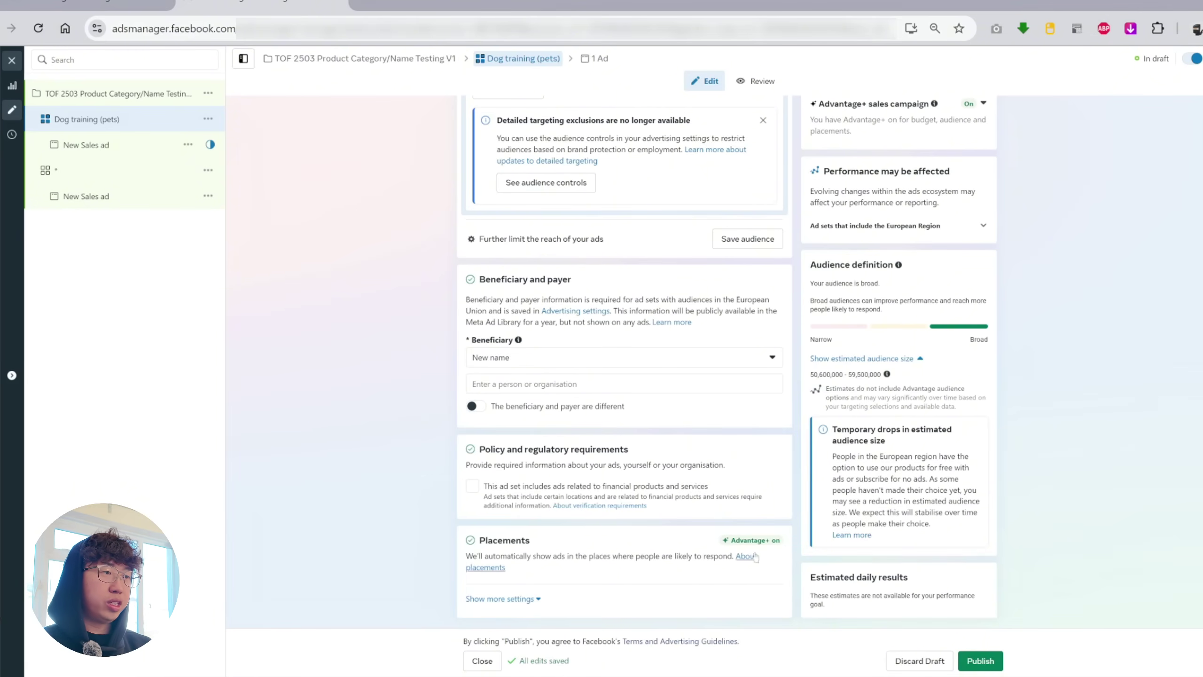
# Step: Remove Audience Network and Messenger from the ad set's placement platforms
pyautogui.click(525, 599)
pyautogui.scroll(-3, 526, 568)
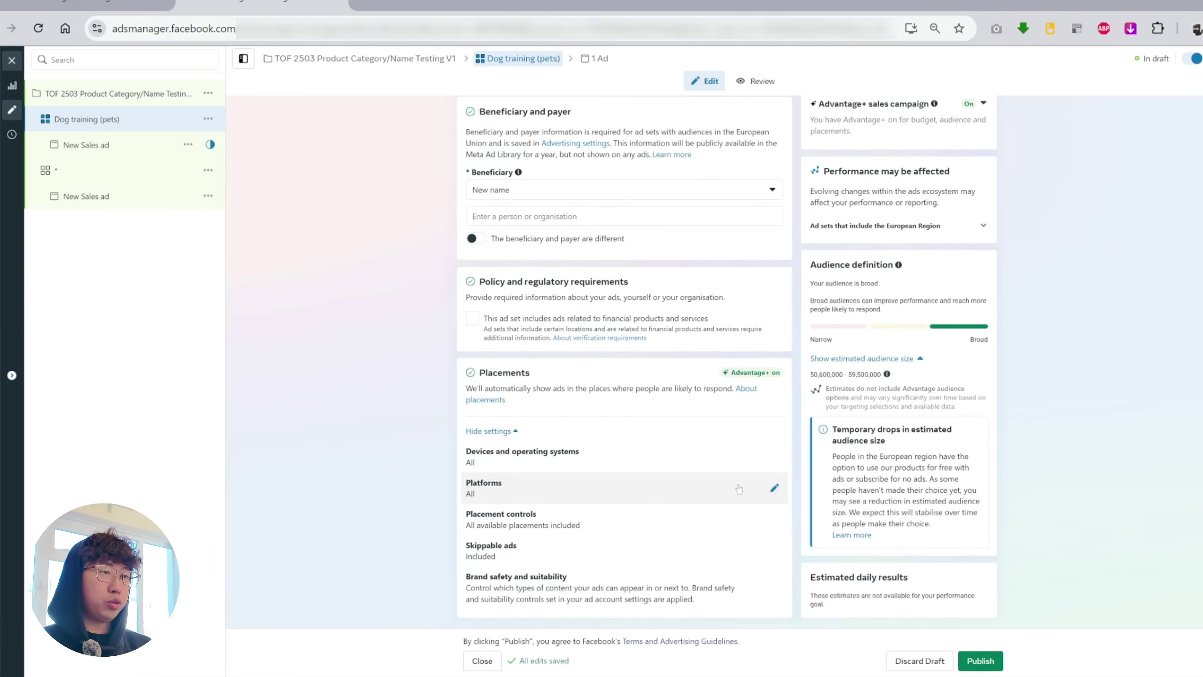
pyautogui.click(774, 489)
pyautogui.scroll(-1, 582, 480)
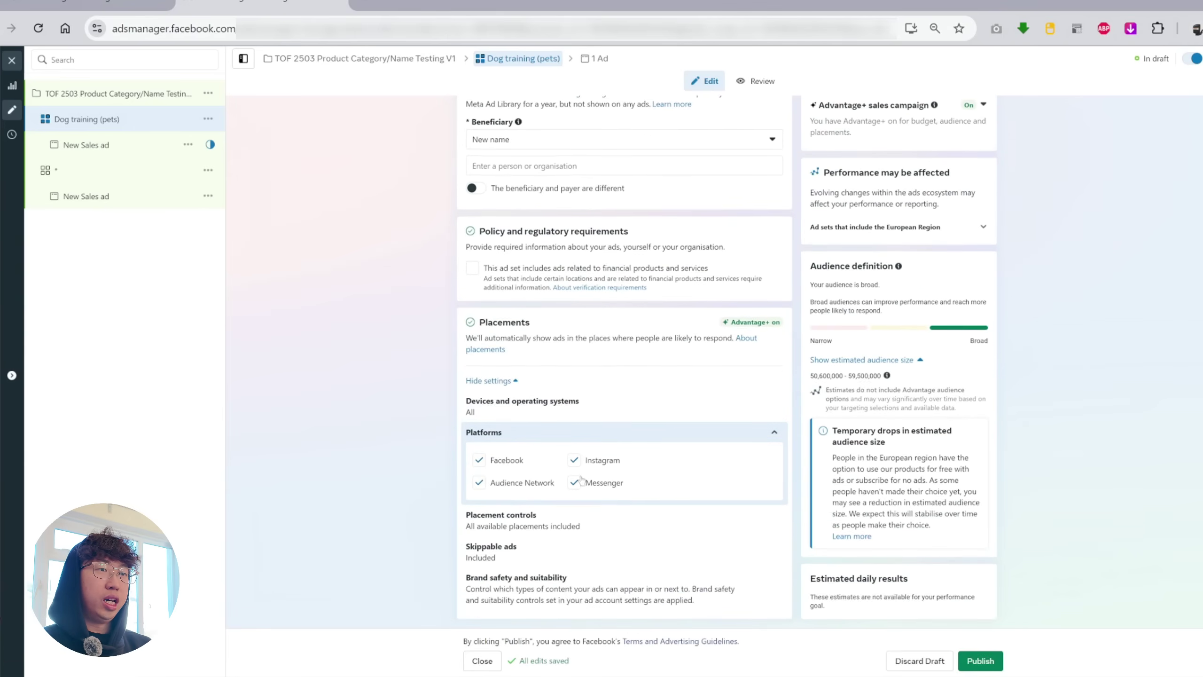
pyautogui.click(479, 482)
pyautogui.click(575, 482)
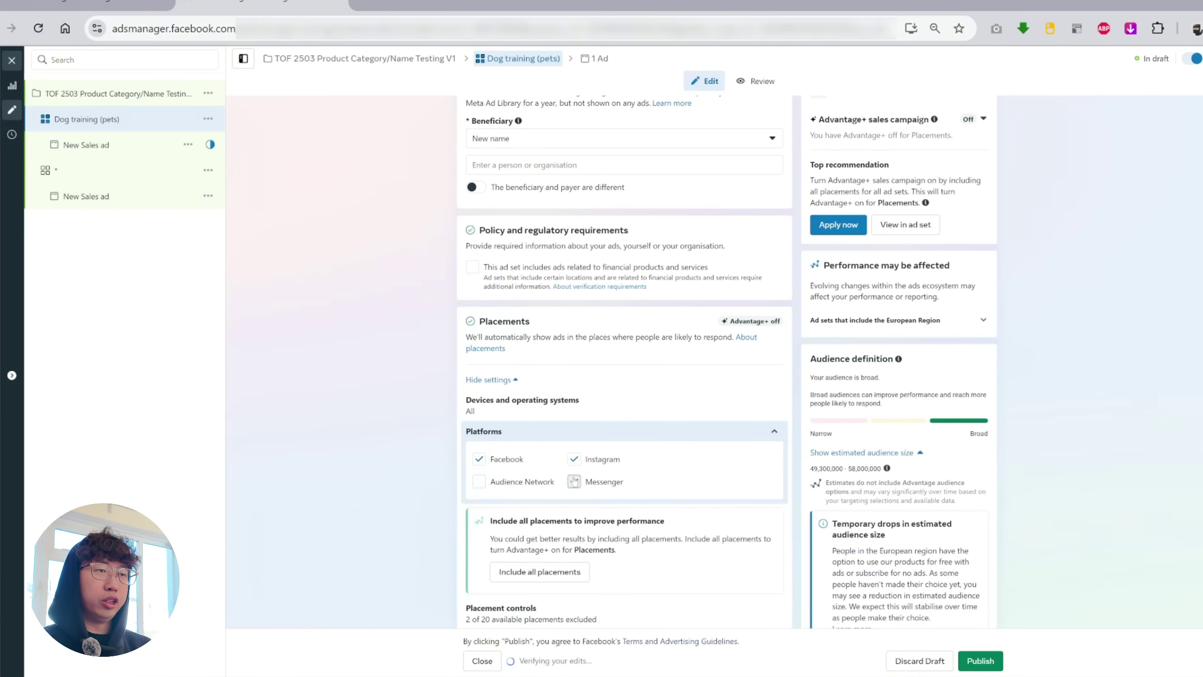
pyautogui.scroll(-2, 653, 422)
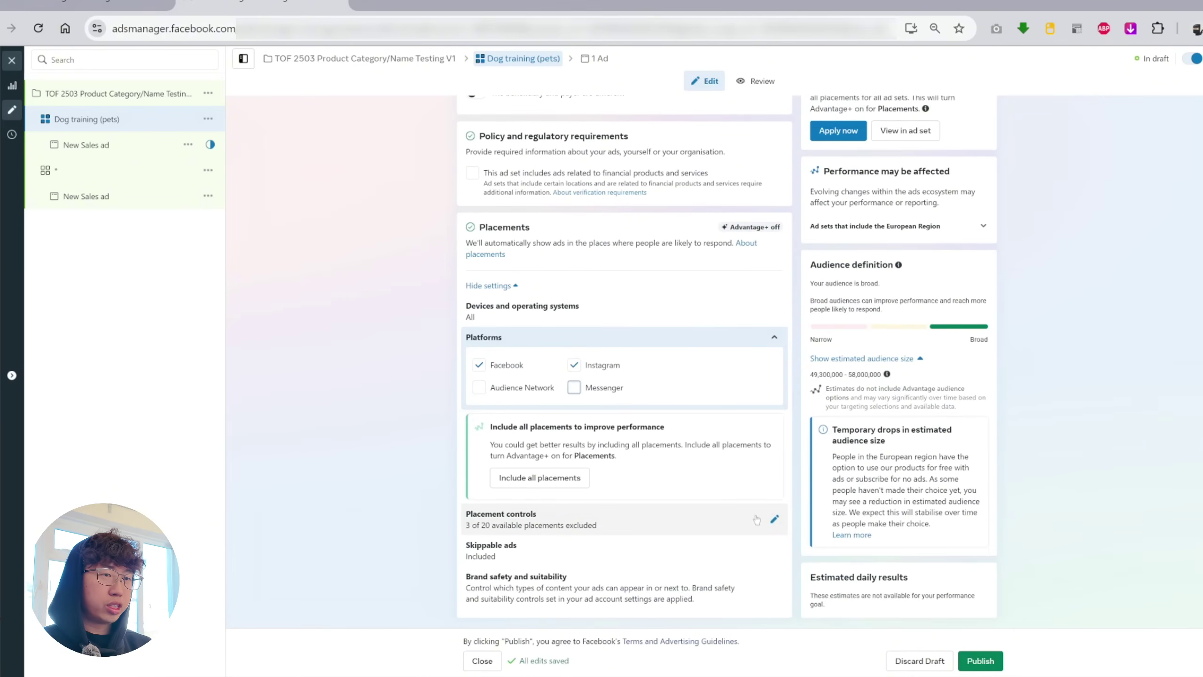
# Step: Expand the Stories and Reels, In-stream, Search results and Feeds placement controls for review
pyautogui.click(773, 520)
pyautogui.scroll(-4, 488, 293)
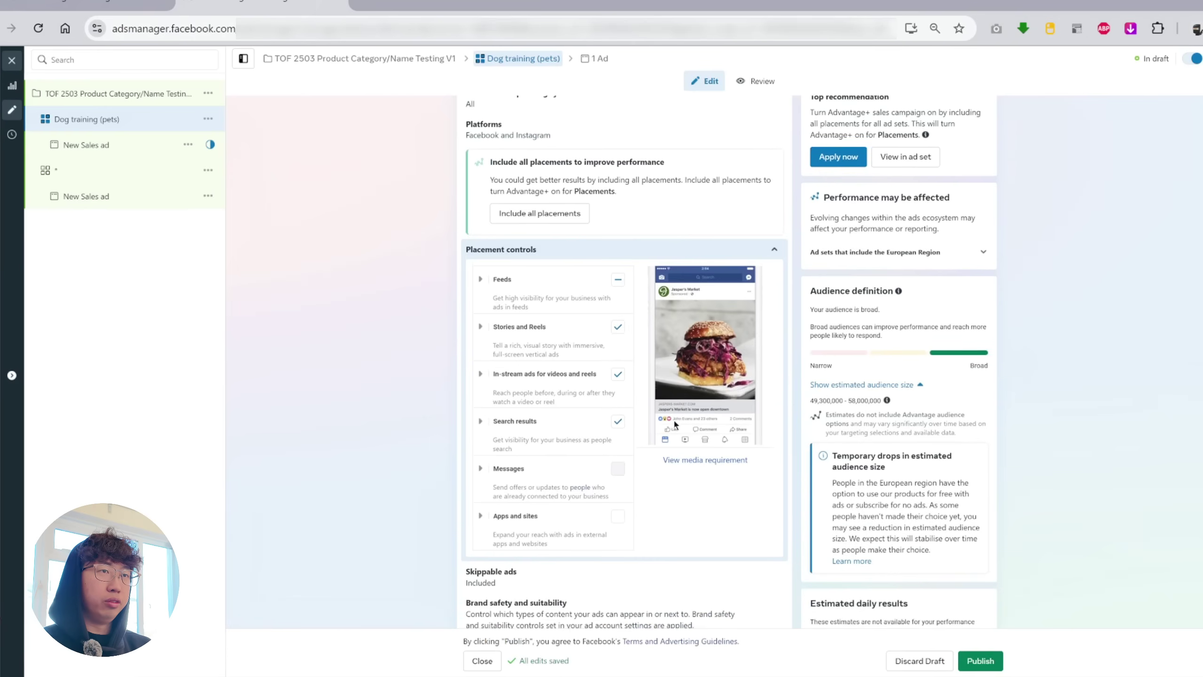
pyautogui.click(482, 319)
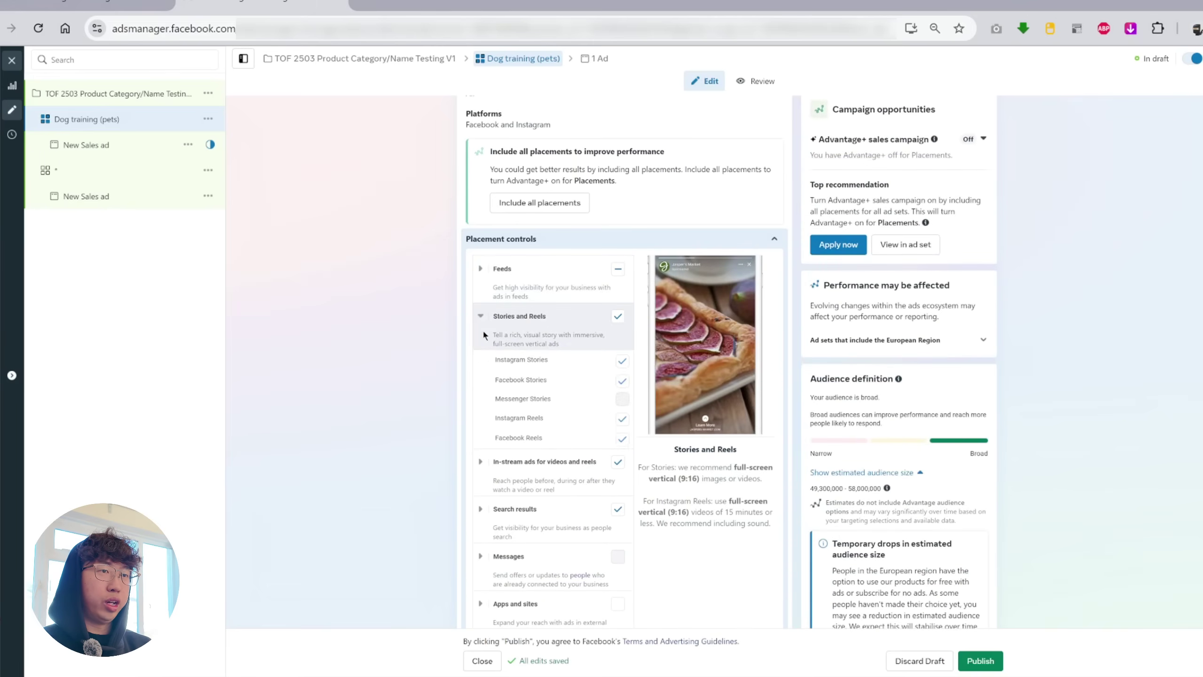
pyautogui.scroll(-2, 543, 423)
pyautogui.click(617, 394)
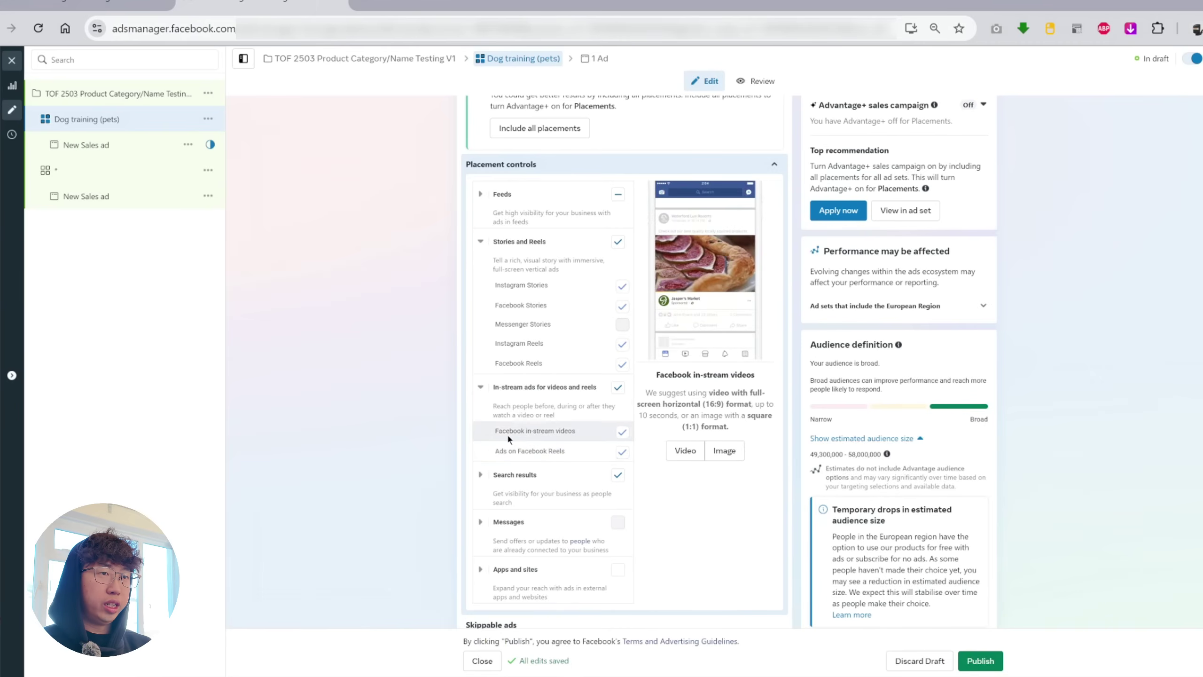
pyautogui.click(480, 474)
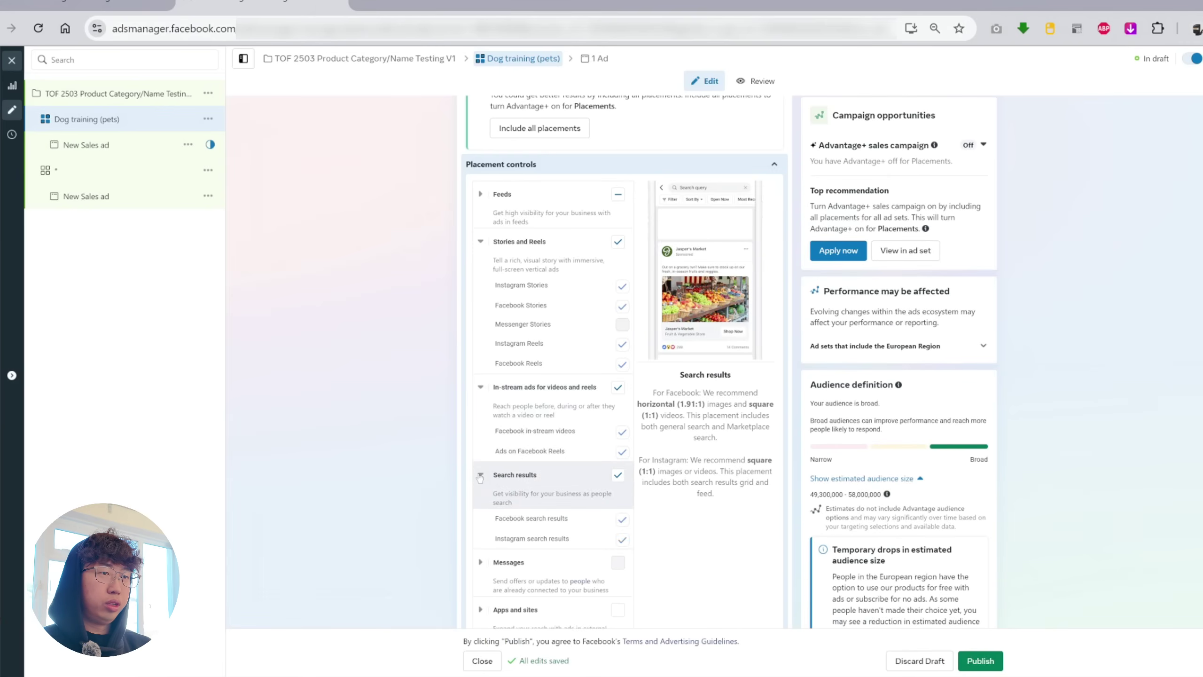
pyautogui.click(480, 194)
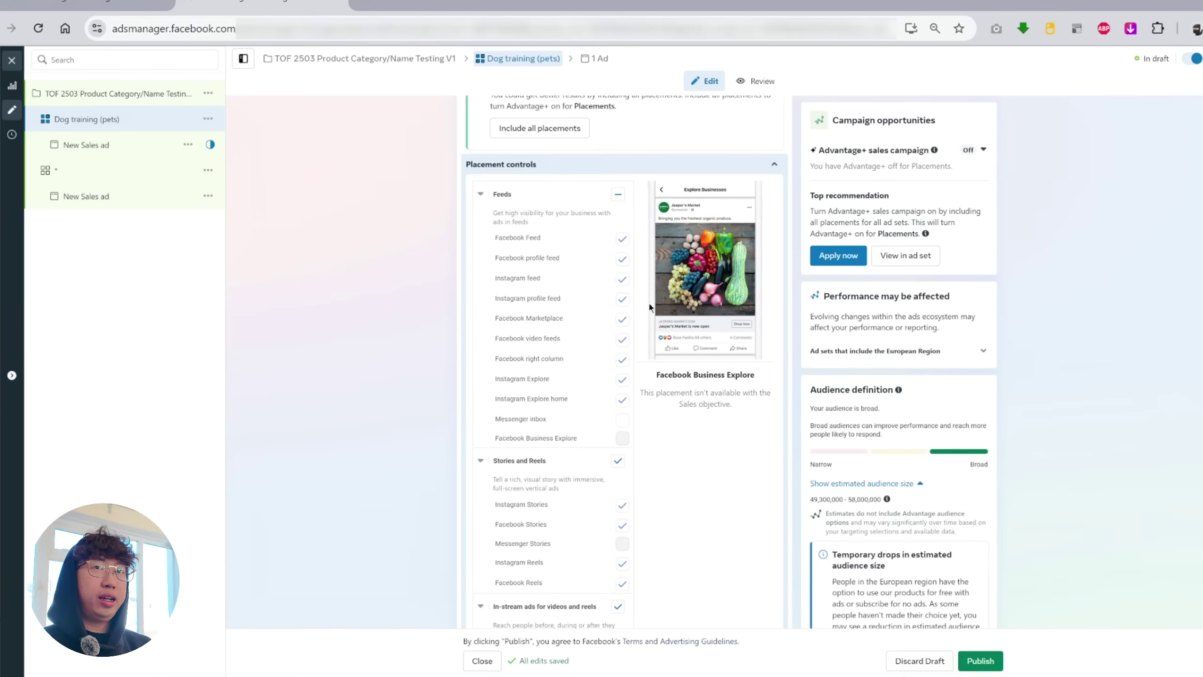
pyautogui.scroll(10, 649, 313)
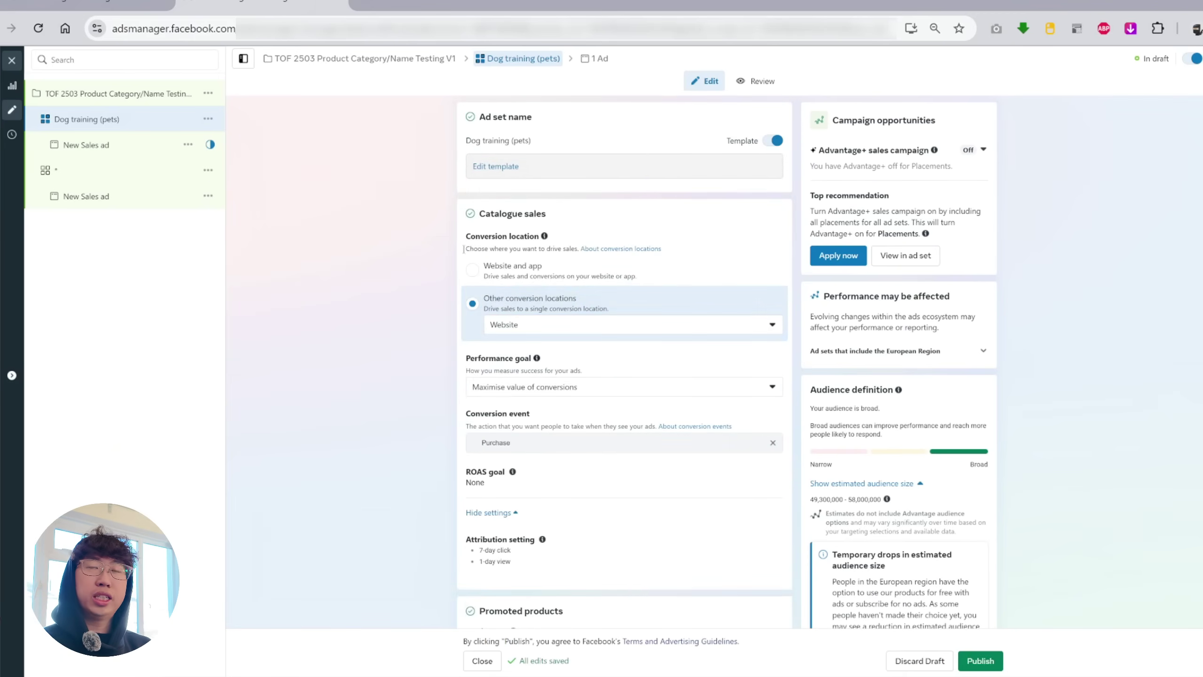
# Step: Open the New Sales ad, try Single image and Collection, and settle on the Carousel format
pyautogui.click(112, 147)
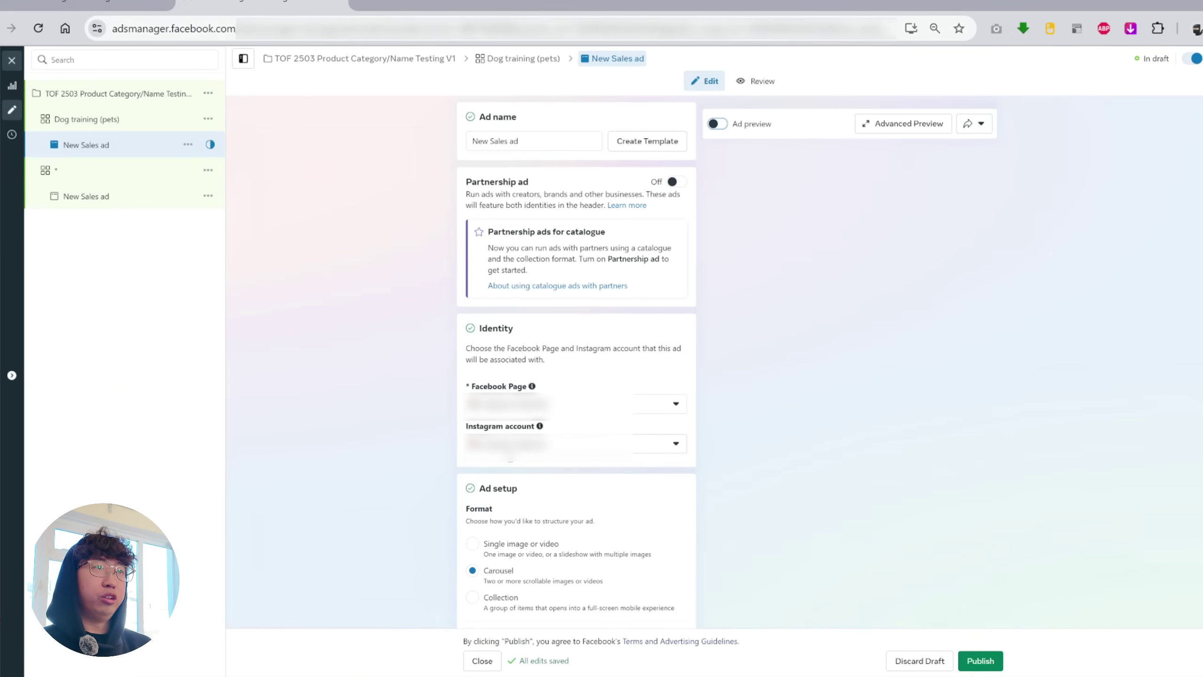
pyautogui.scroll(-6, 650, 372)
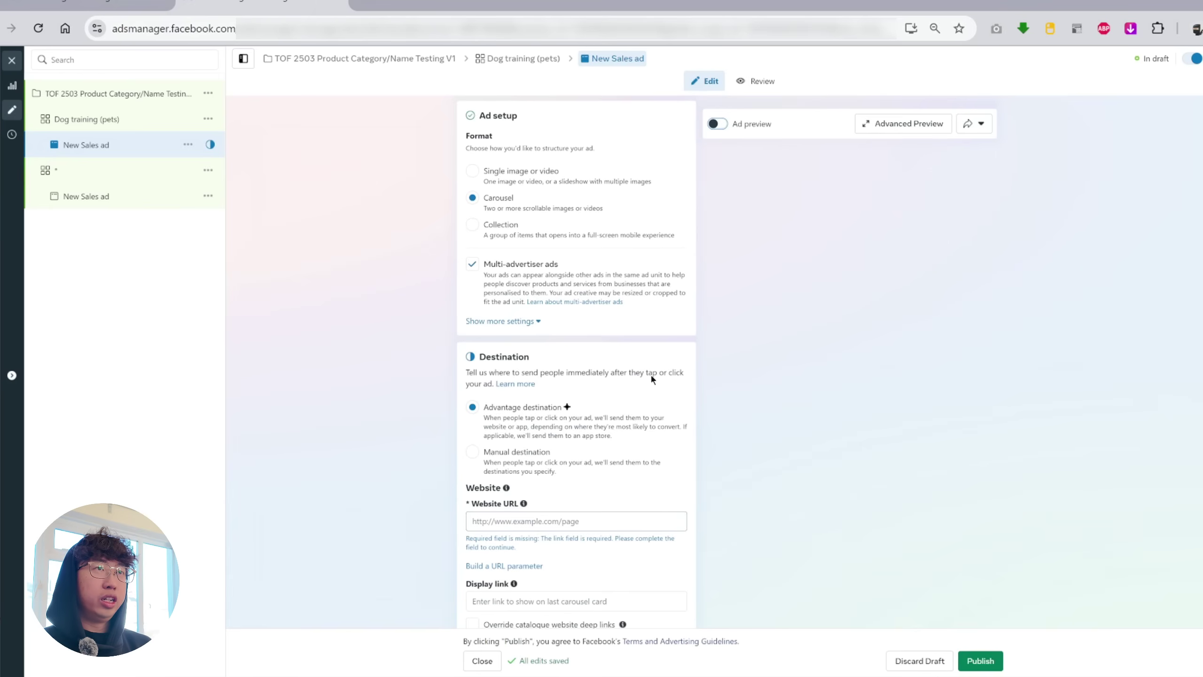
pyautogui.click(472, 175)
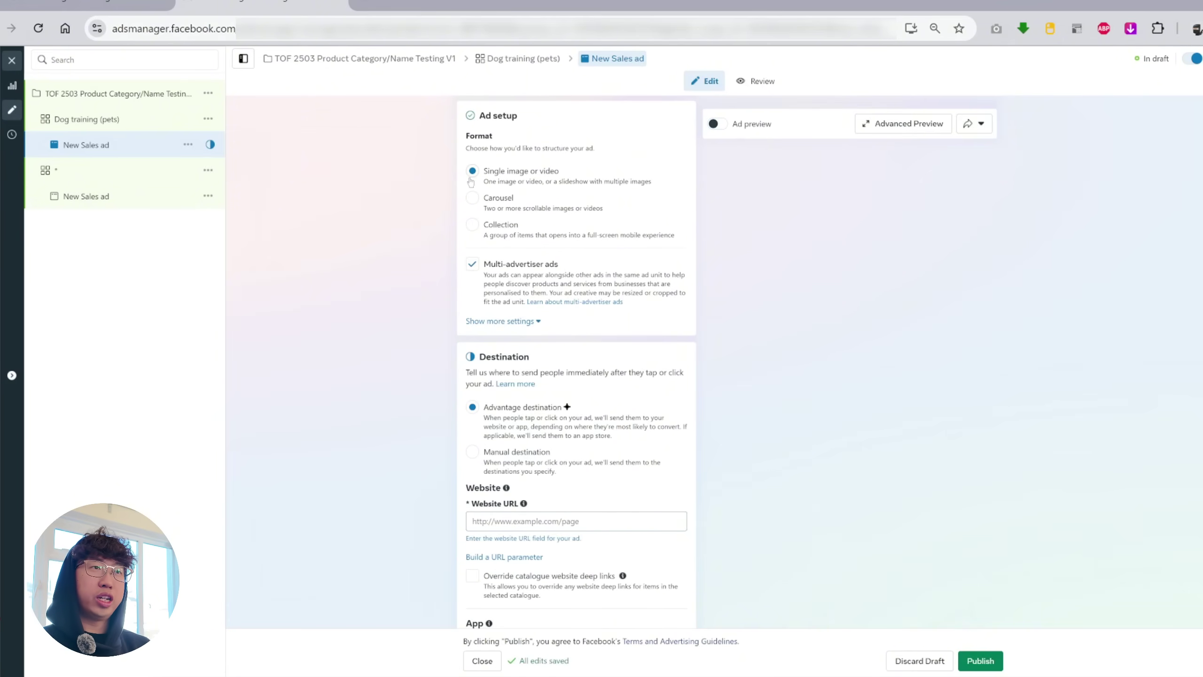
pyautogui.click(473, 199)
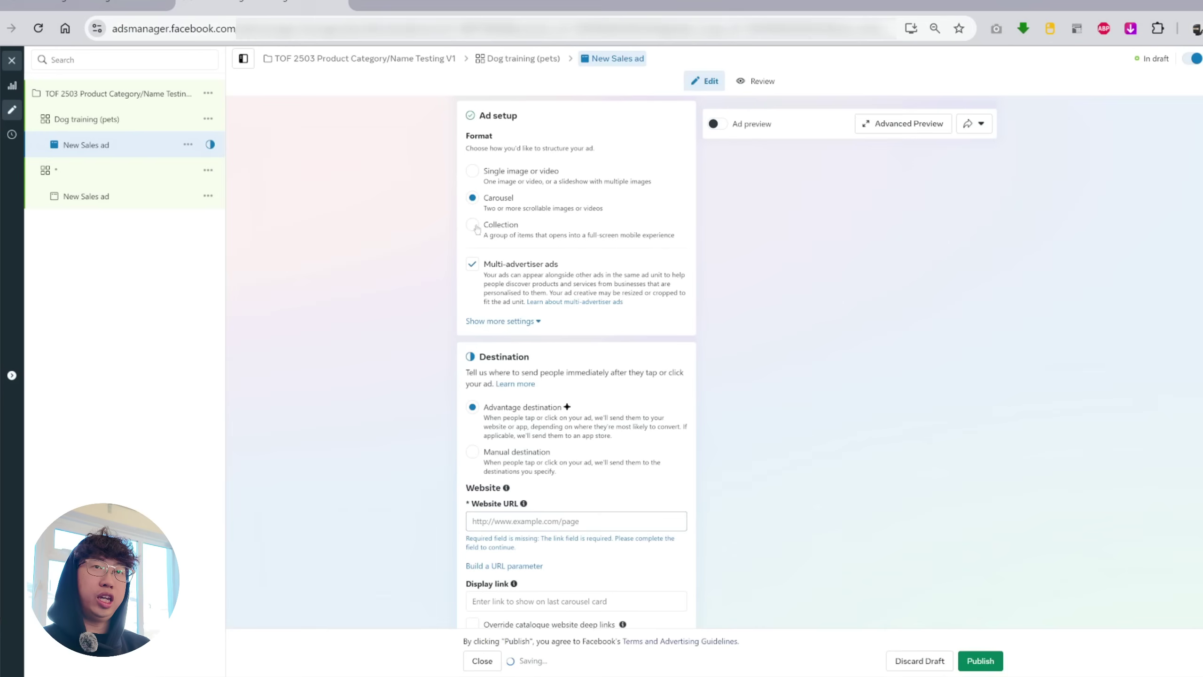
pyautogui.click(472, 225)
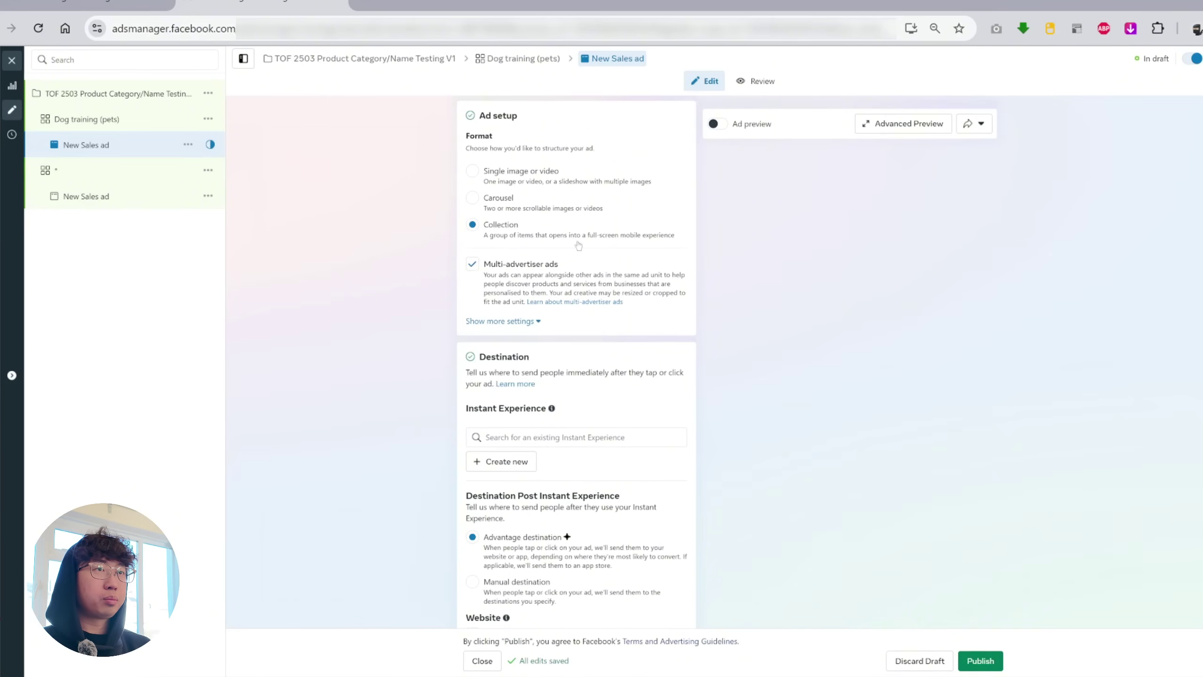
pyautogui.click(501, 207)
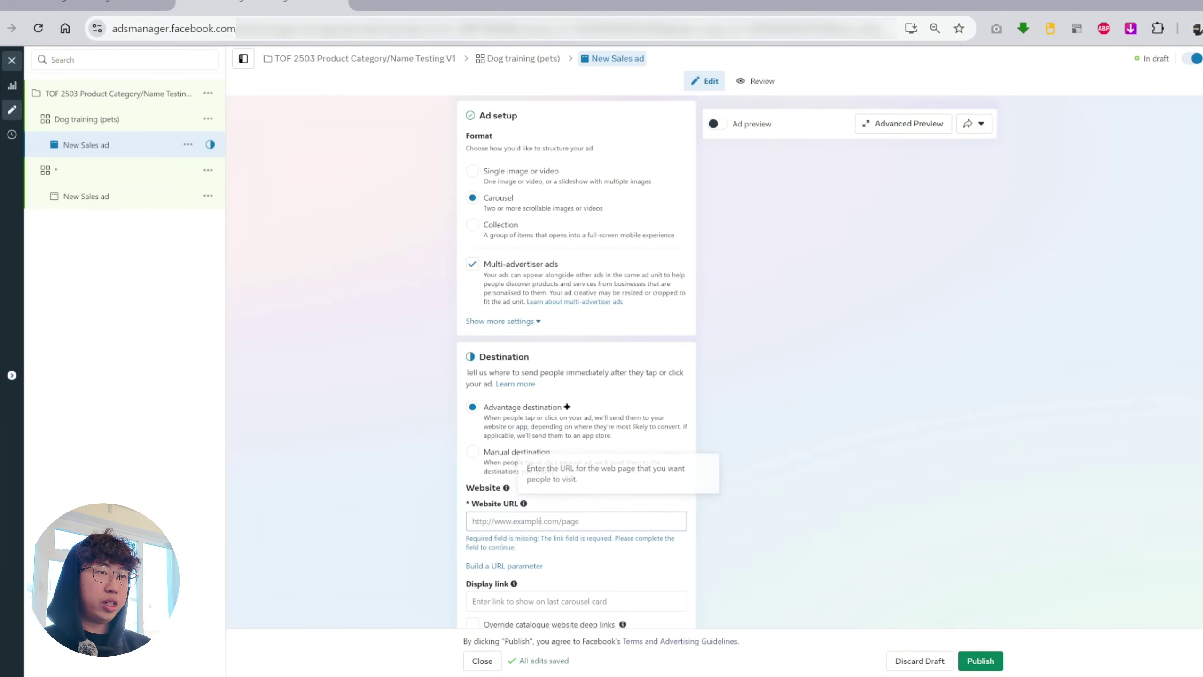
pyautogui.scroll(-12, 413, 504)
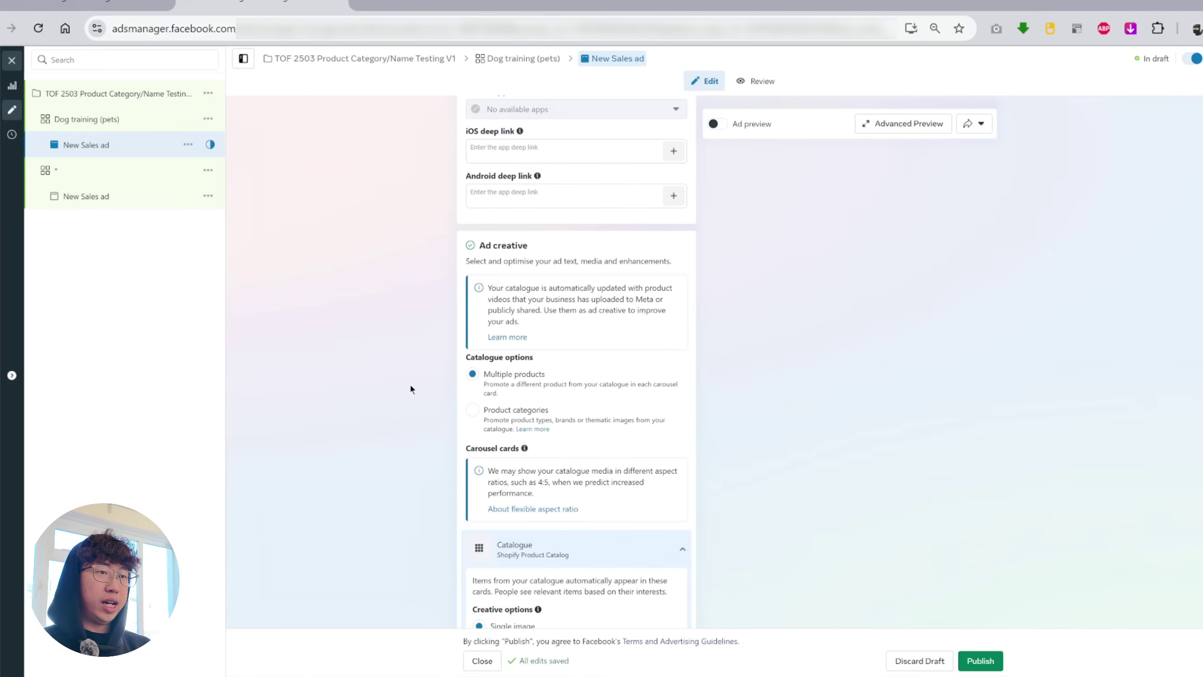
pyautogui.scroll(-4, 407, 388)
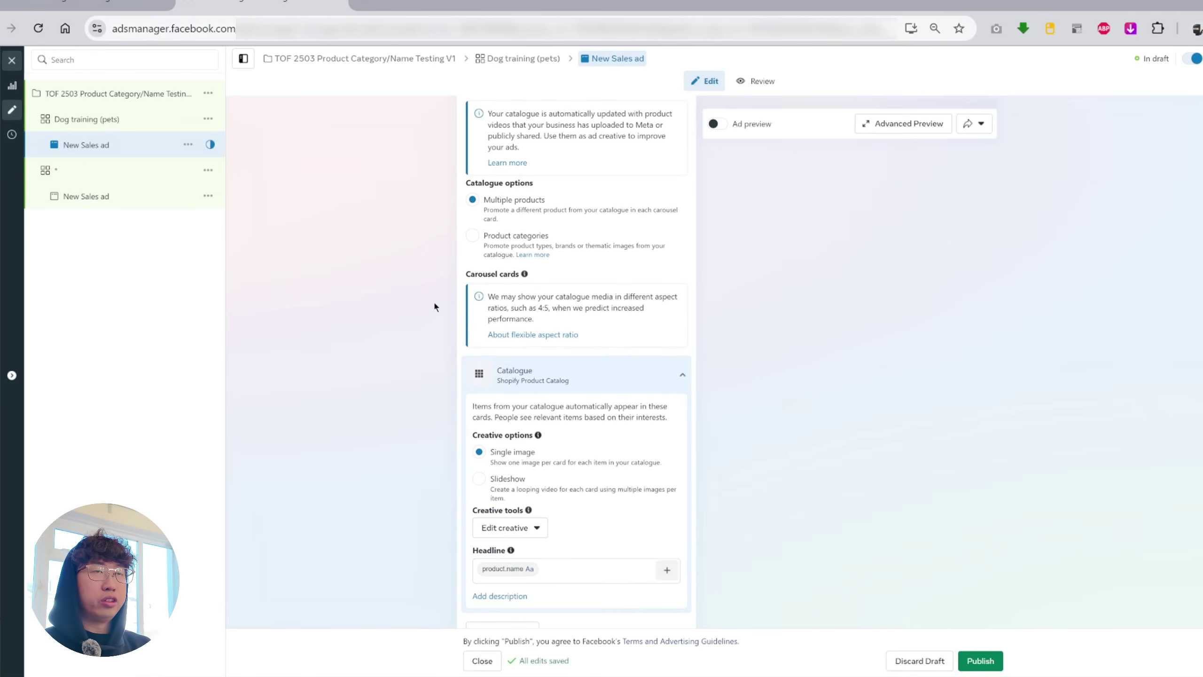
pyautogui.scroll(2, 434, 303)
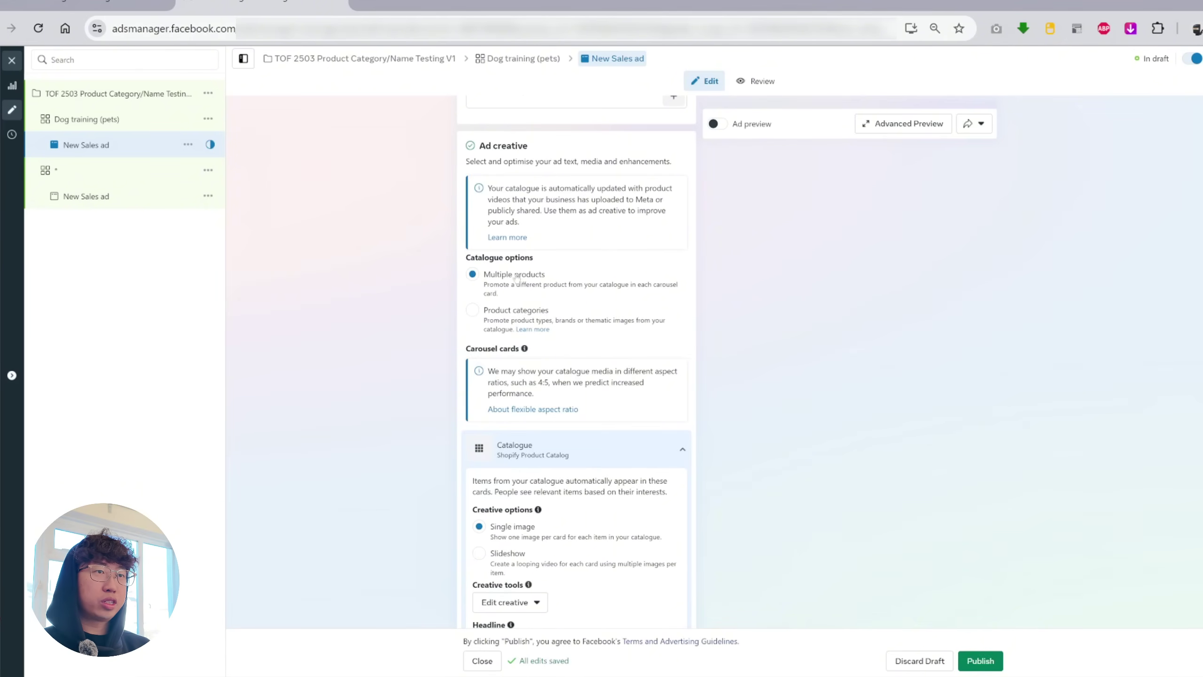
pyautogui.scroll(-3, 533, 301)
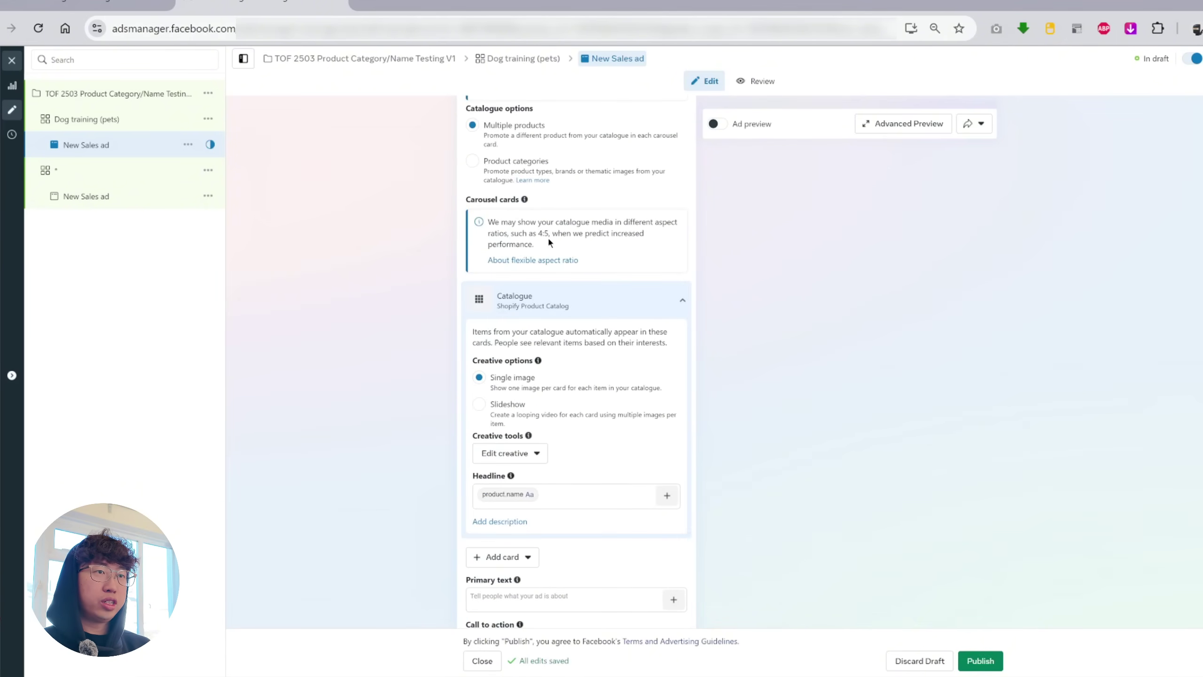
pyautogui.scroll(-2, 534, 342)
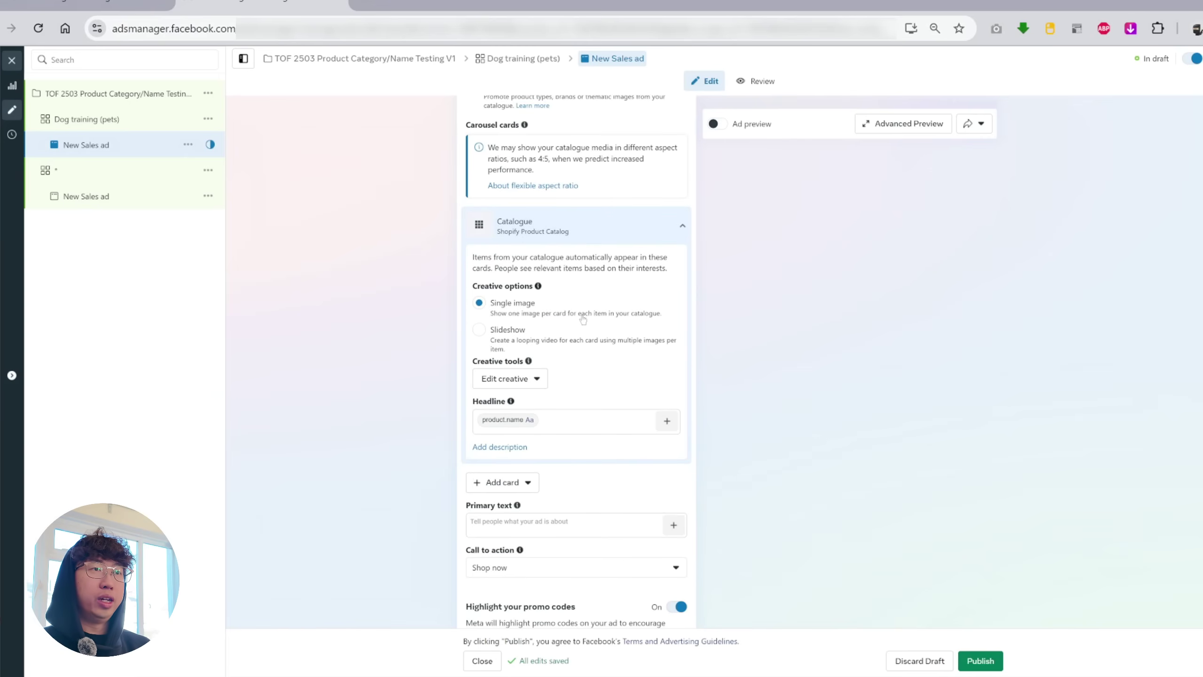
pyautogui.click(479, 329)
pyautogui.scroll(3, 477, 322)
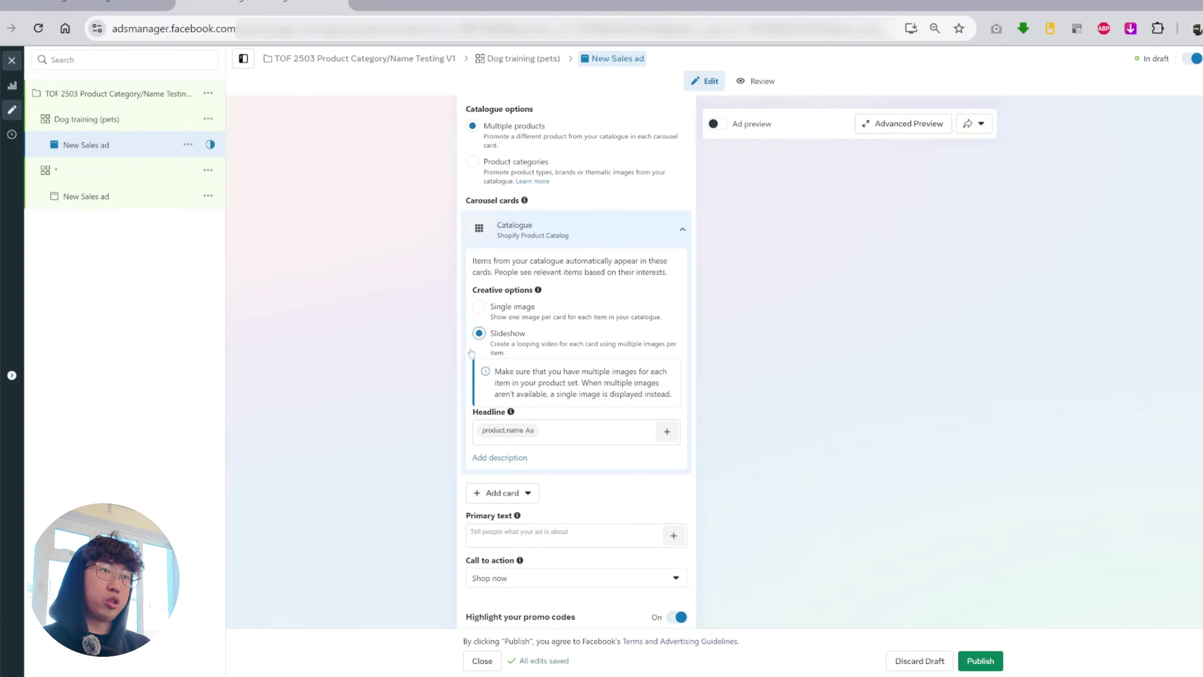
pyautogui.click(478, 307)
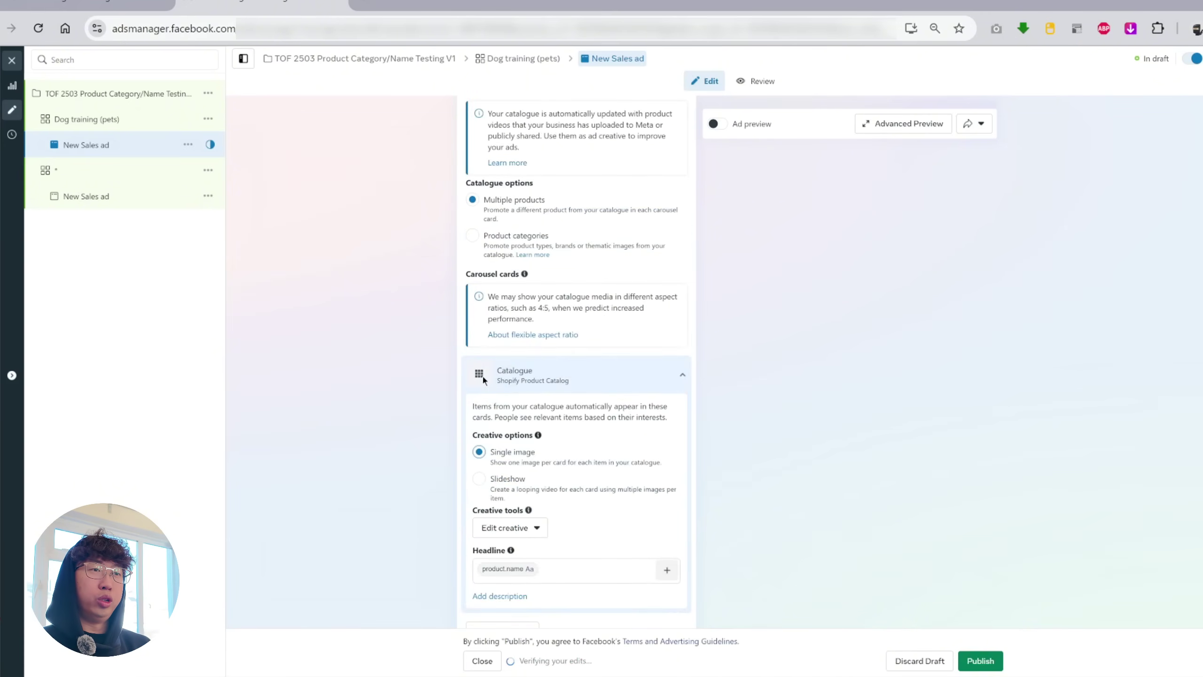
pyautogui.scroll(-5, 505, 328)
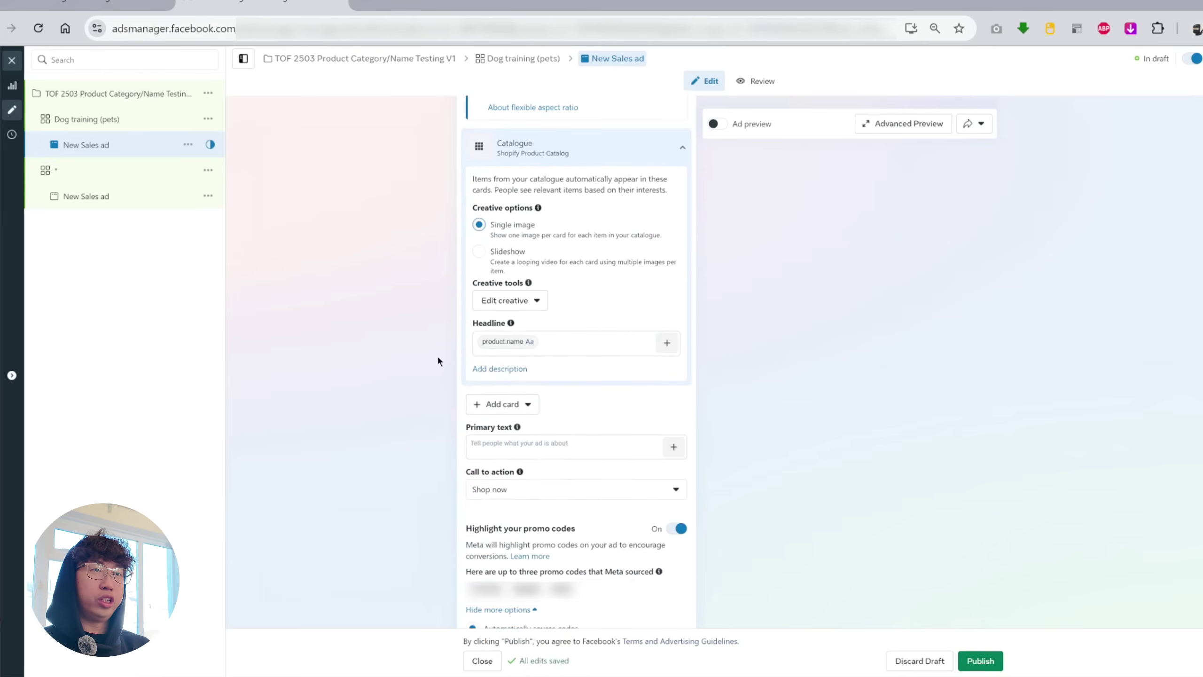
# Step: Enter primary text 'Calling all dog lovers!…' and 'Save up to 50% off plus free worldwide shipping', plus the dress paragraph
pyautogui.scroll(-3, 482, 330)
pyautogui.click(538, 301)
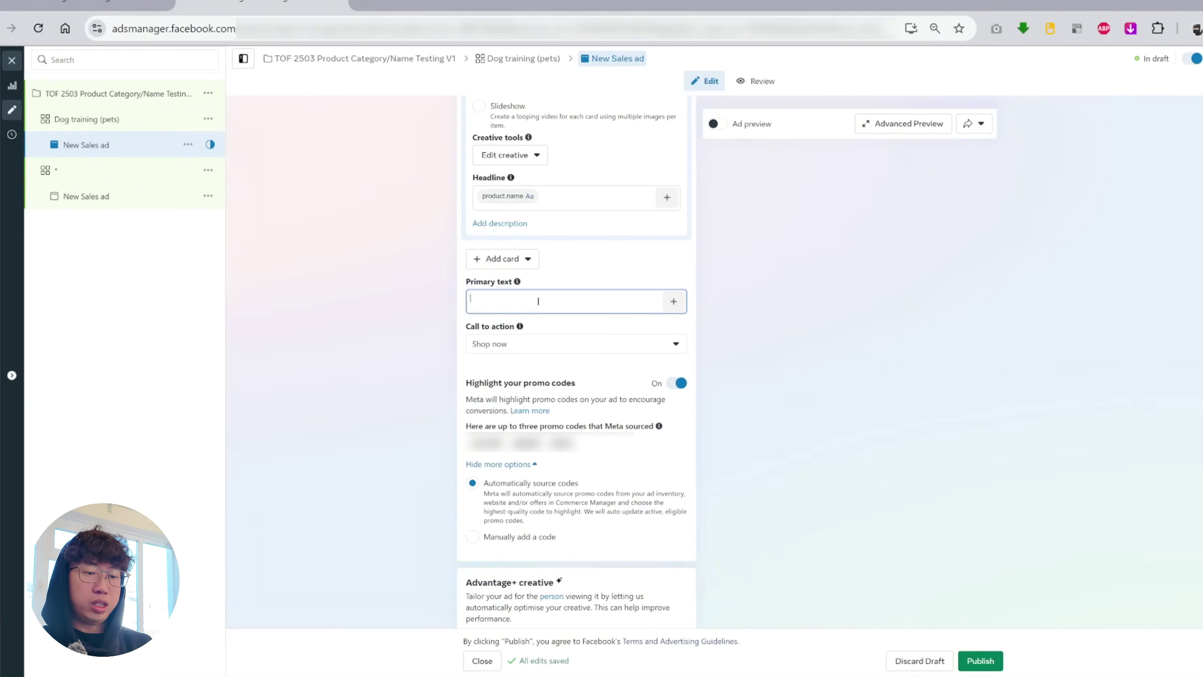
pyautogui.write('Calling all')
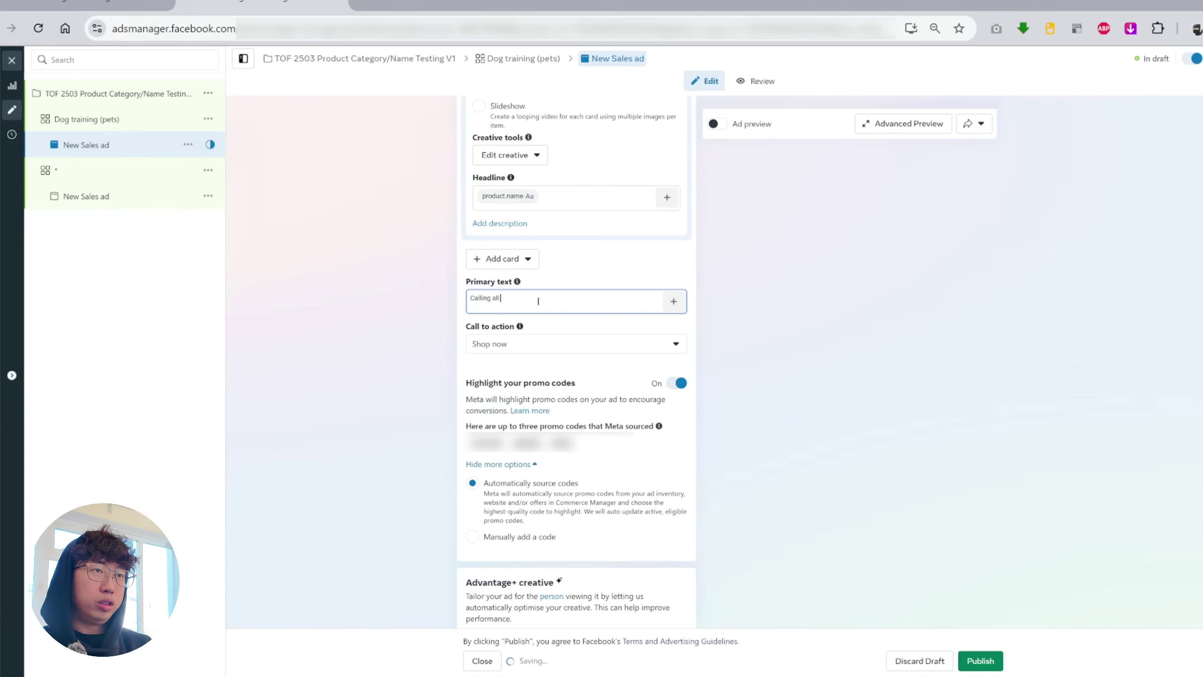
pyautogui.write(' dog lovers!')
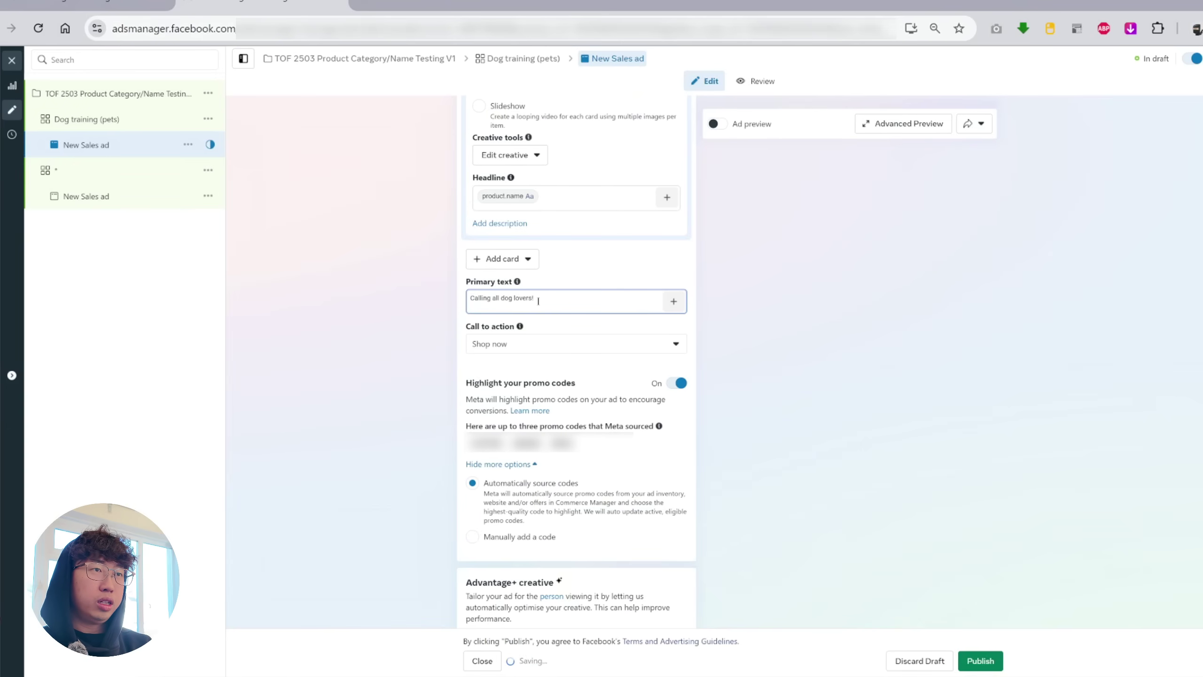
pyautogui.write(' Are you fed up')
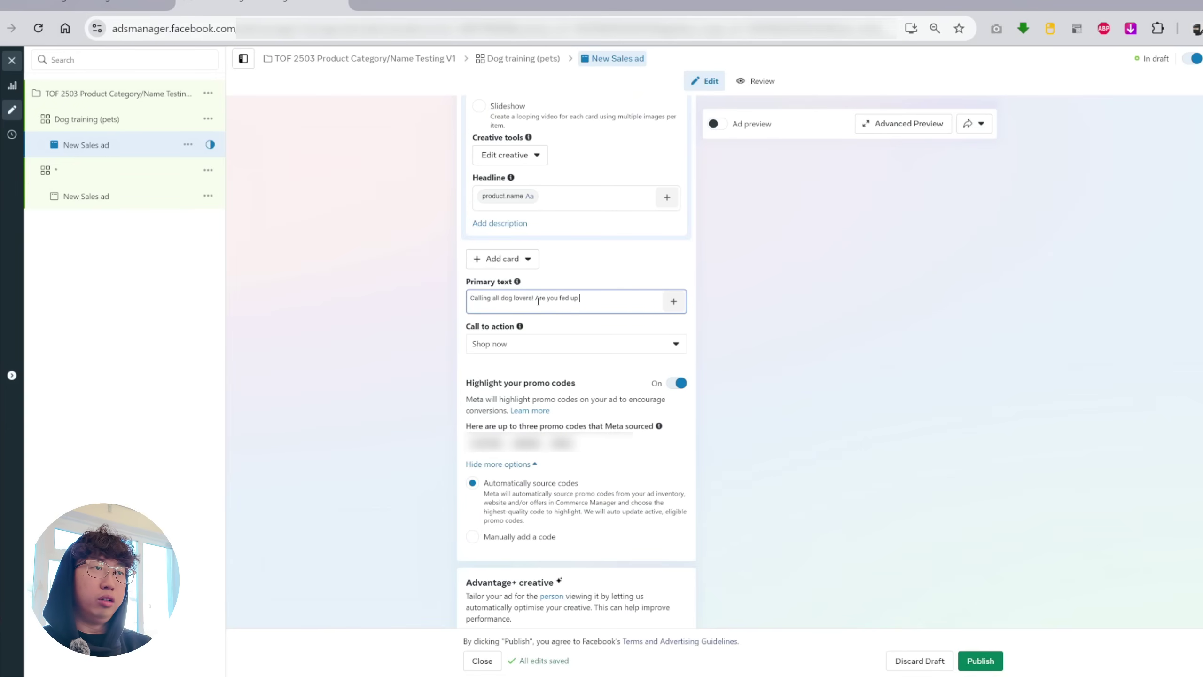
pyautogui.write(' of bla')
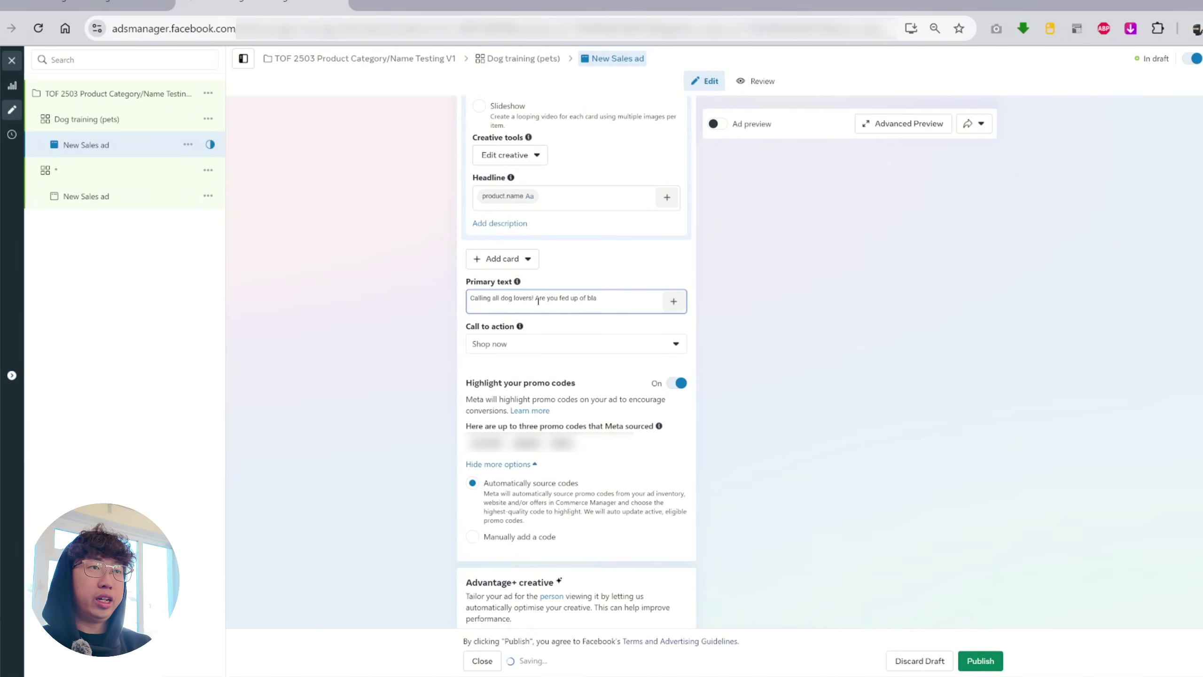
pyautogui.press('Return')
pyautogui.write('Save')
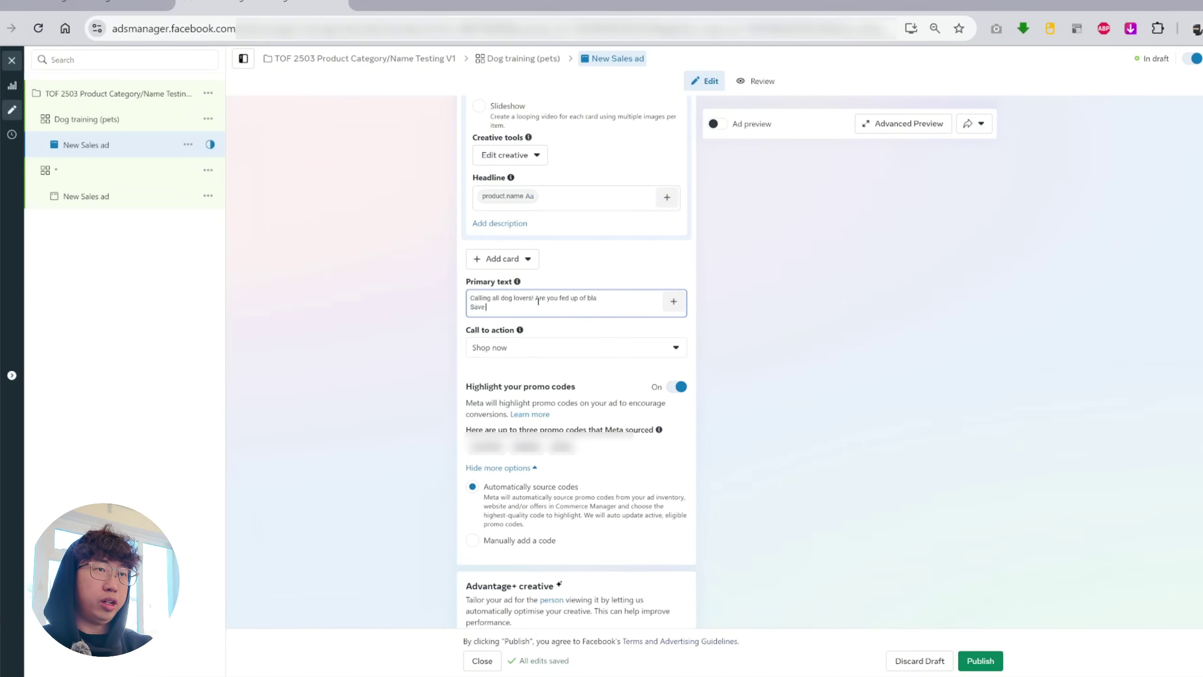
pyautogui.write(' up to 50% off plus free worldwide shipping.')
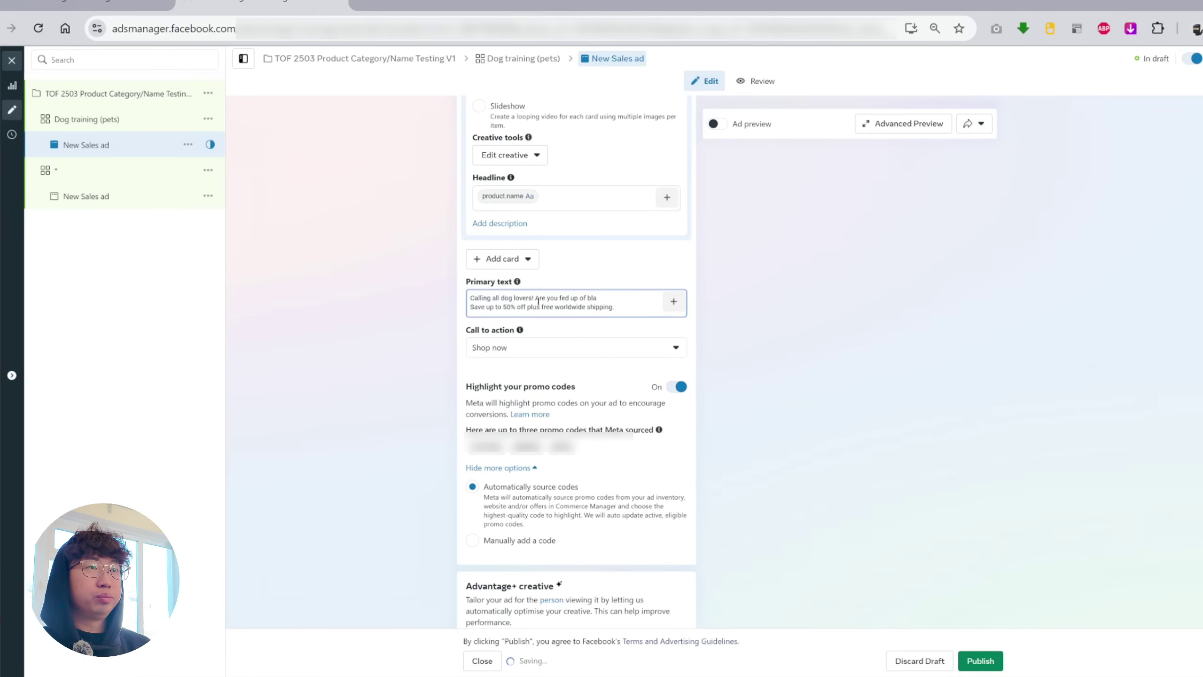
pyautogui.press('Return')
pyautogui.press('Return')
pyautogui.write('Do you want to slay this weekend, Queen? Imagine wearing this dress out with your friends.')
pyautogui.tripleClick(481, 325)
pyautogui.click(480, 325)
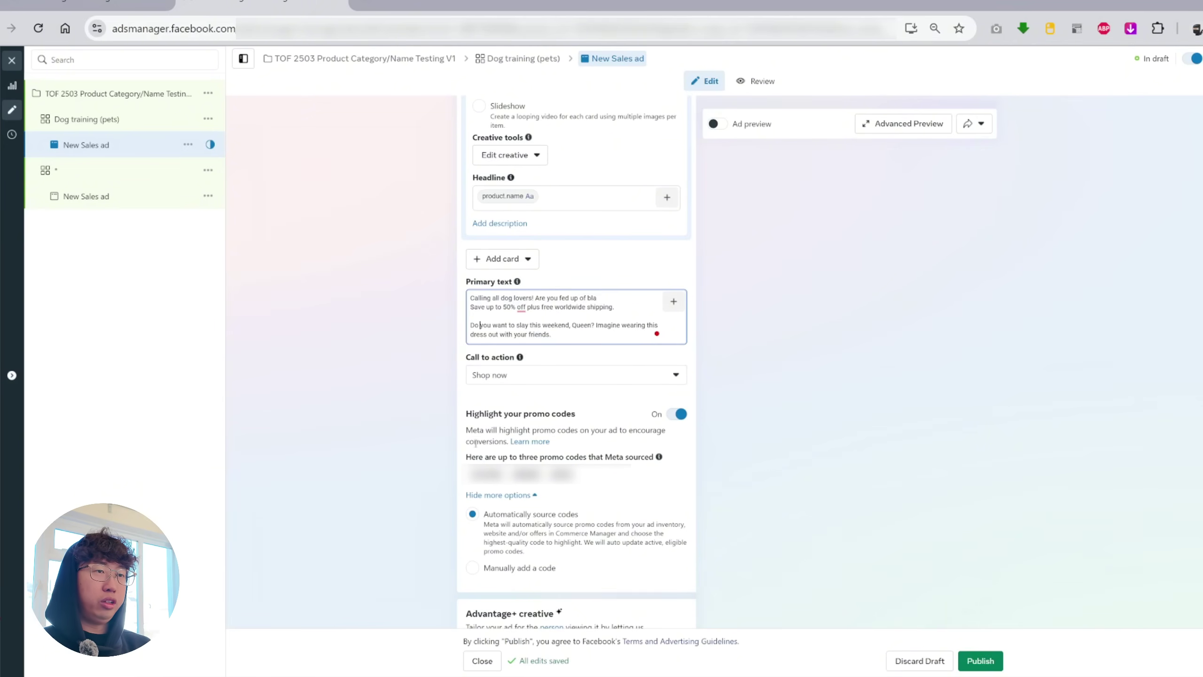
# Step: Turn off promo-code highlighting, switch on Website events tracking, and select the 'Calling all dog lovers!' line
pyautogui.click(656, 420)
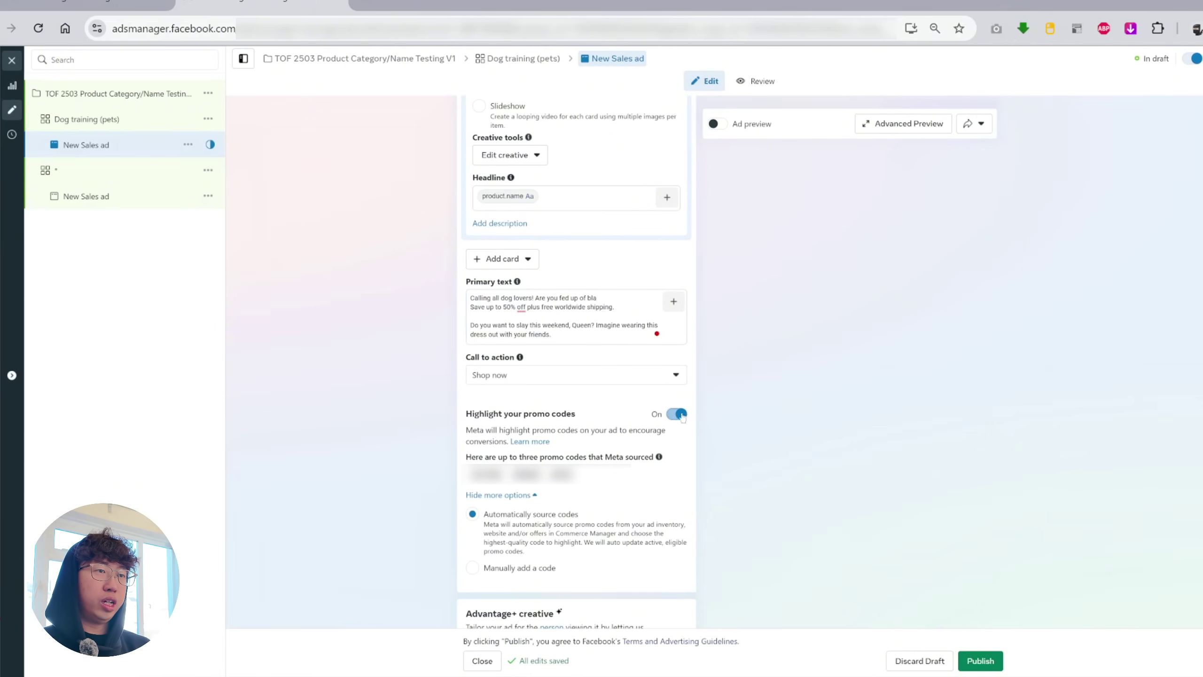
pyautogui.scroll(-8, 726, 409)
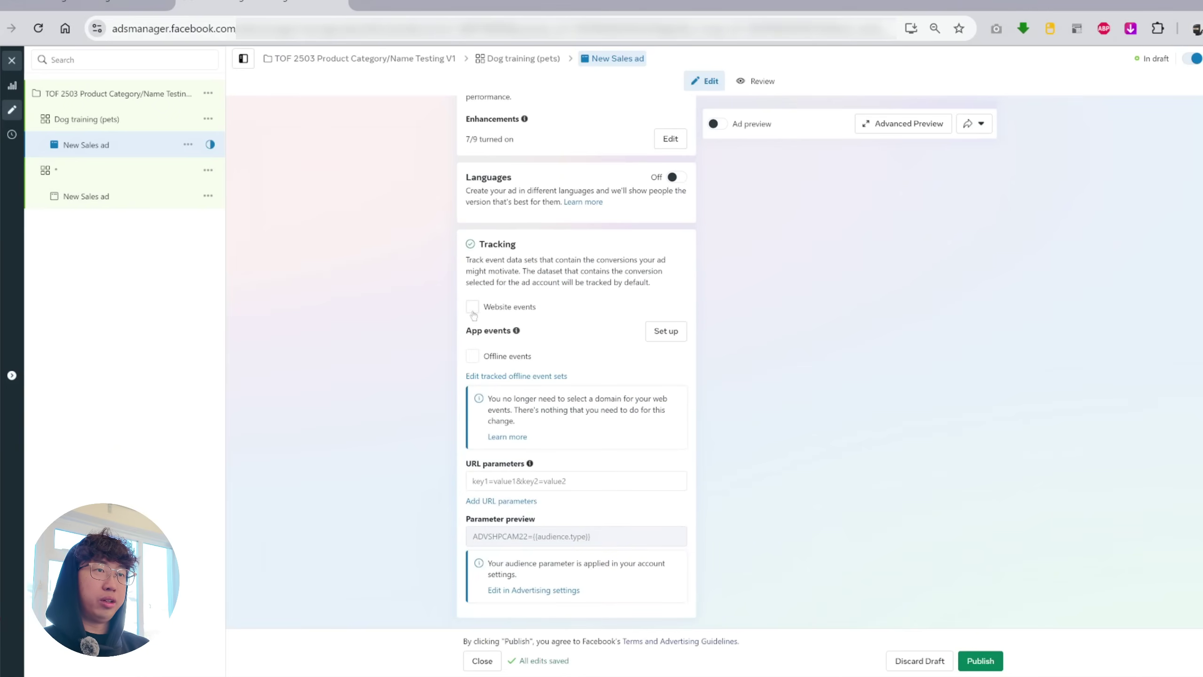
pyautogui.click(472, 308)
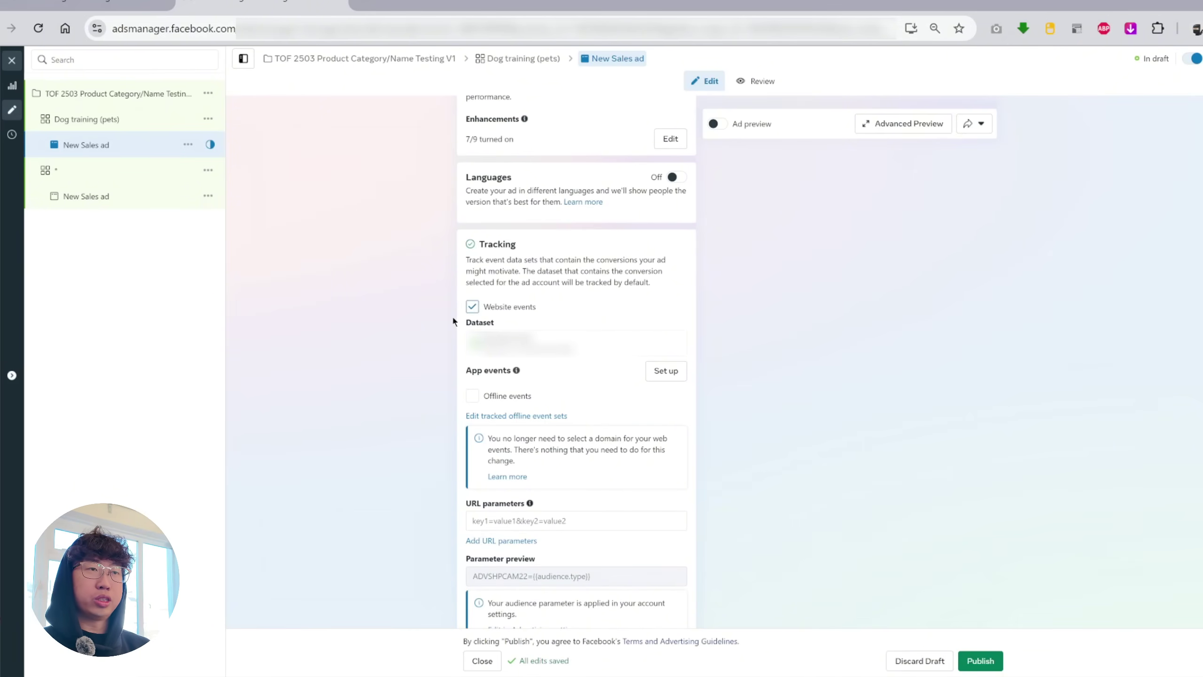
pyautogui.scroll(10, 422, 325)
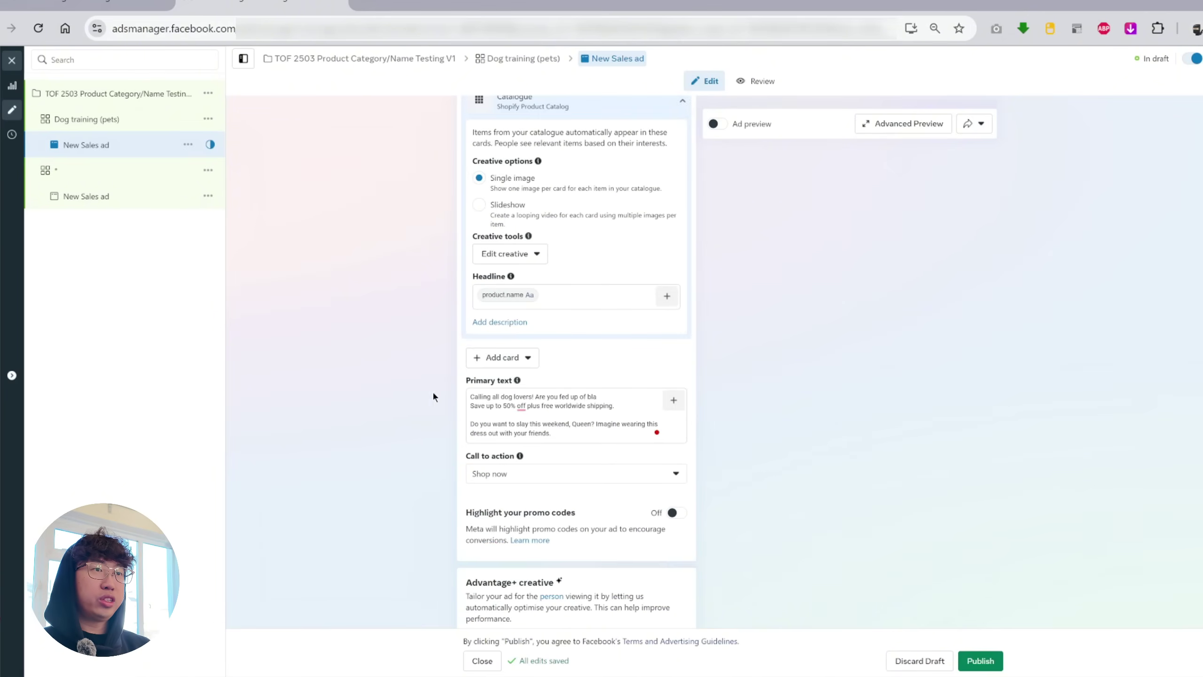
pyautogui.moveTo(534, 397); pyautogui.dragTo(451, 411)
# Step: Rename the ad to 'Calling all dog lovers! Carousel Dynamic Ad'
pyautogui.click(424, 410)
pyautogui.scroll(10, 535, 185)
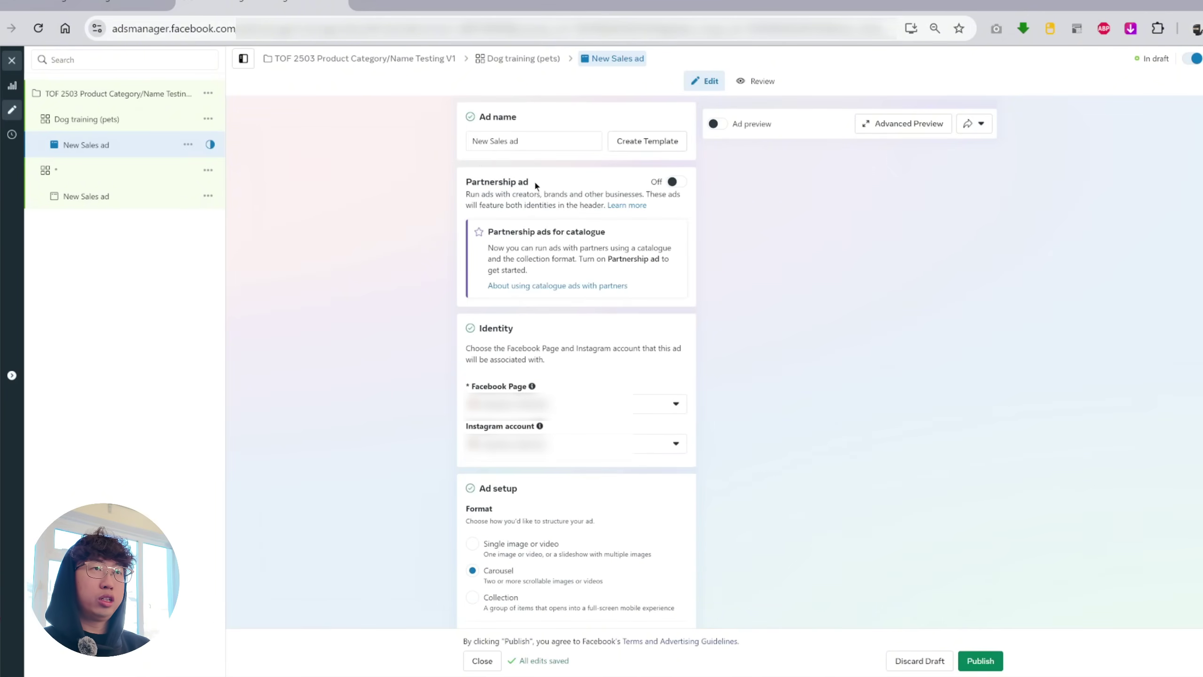
pyautogui.moveTo(519, 141); pyautogui.dragTo(448, 147)
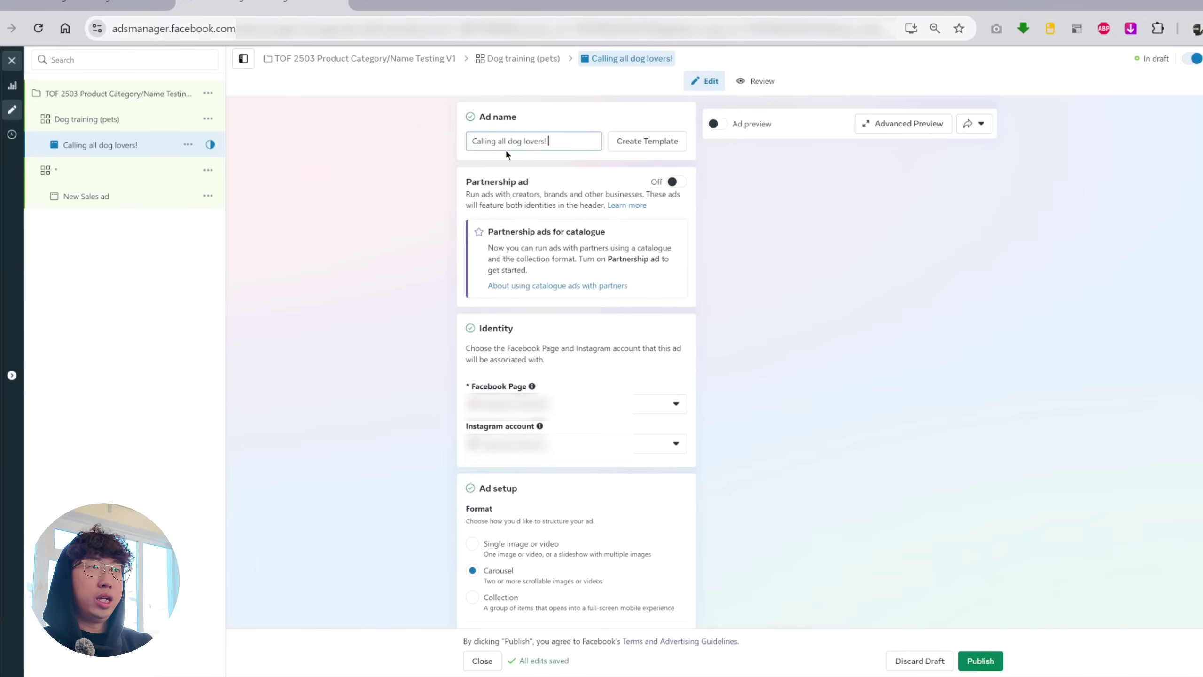
pyautogui.write('Carousel')
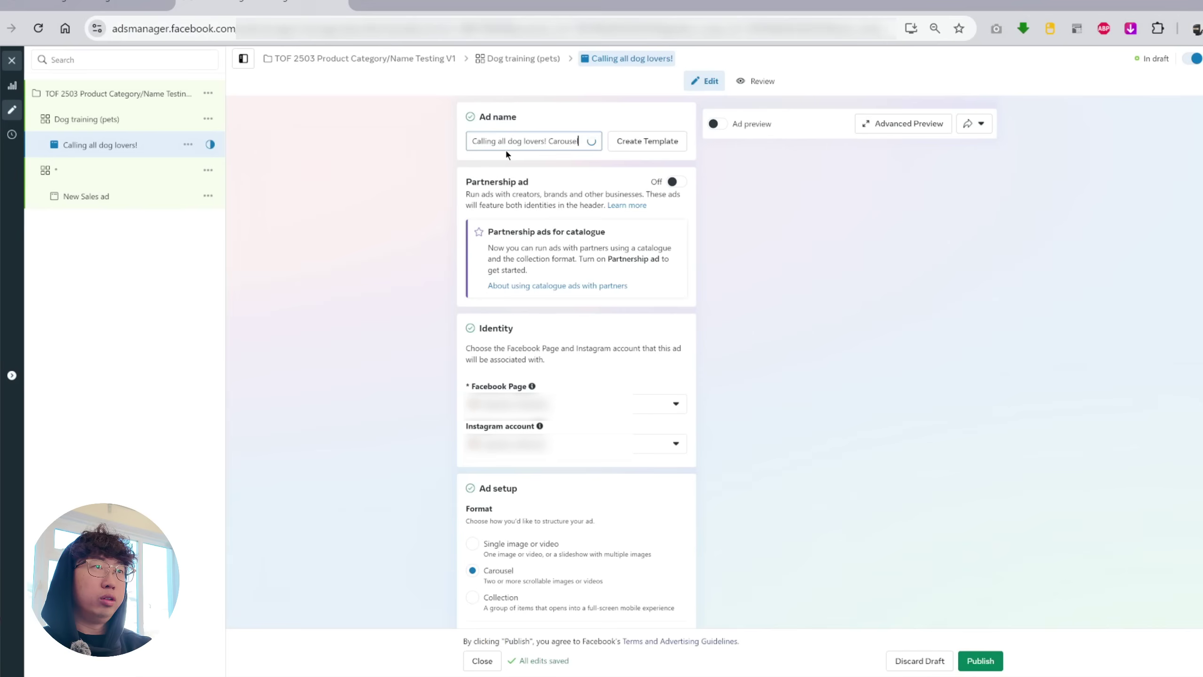
pyautogui.write(' Dynamic Ad')
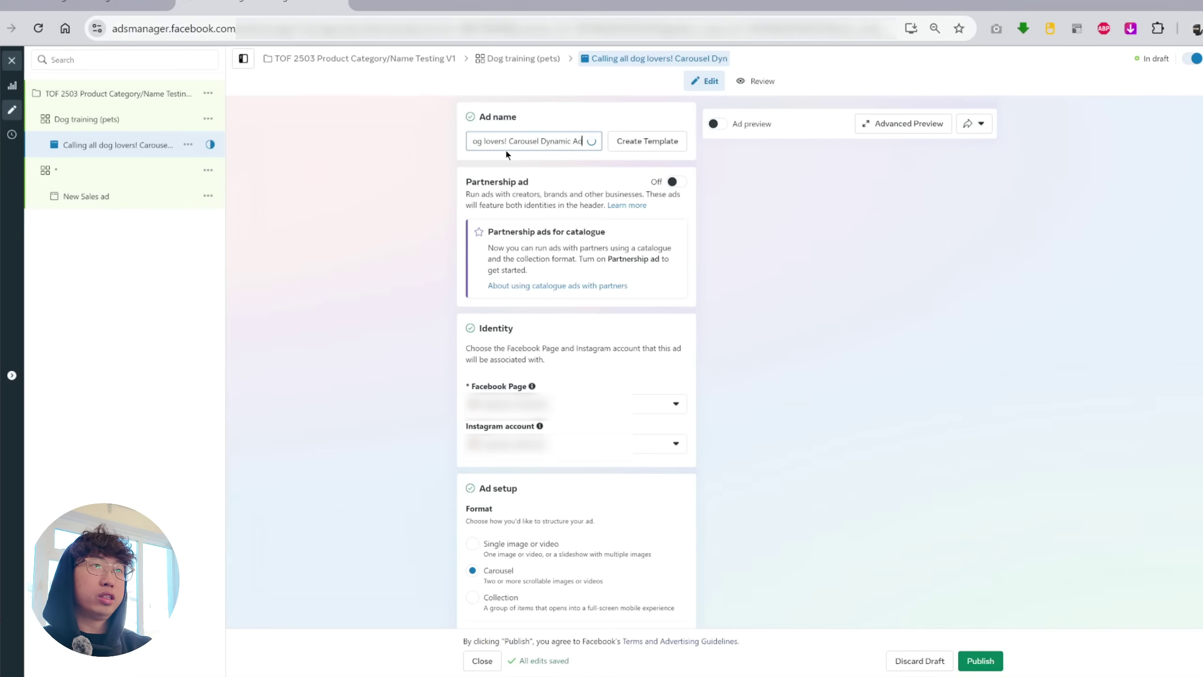
pyautogui.click(447, 163)
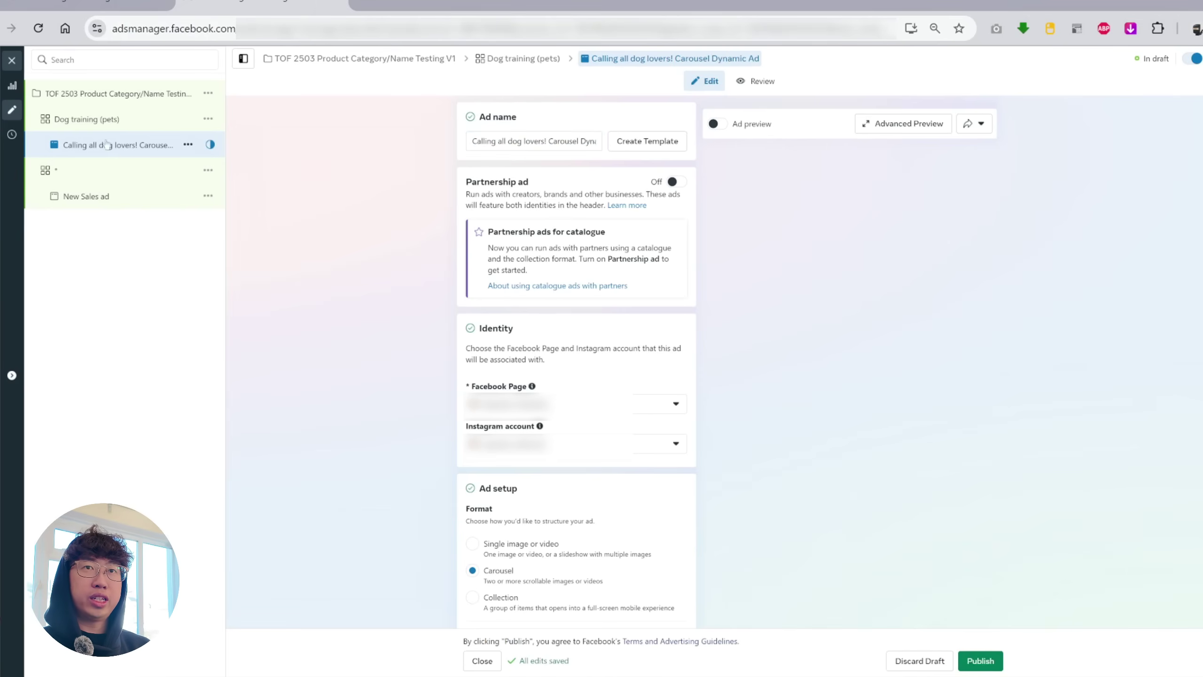
# Step: Quickly duplicate the ad twice, giving two exact copies
pyautogui.click(186, 146)
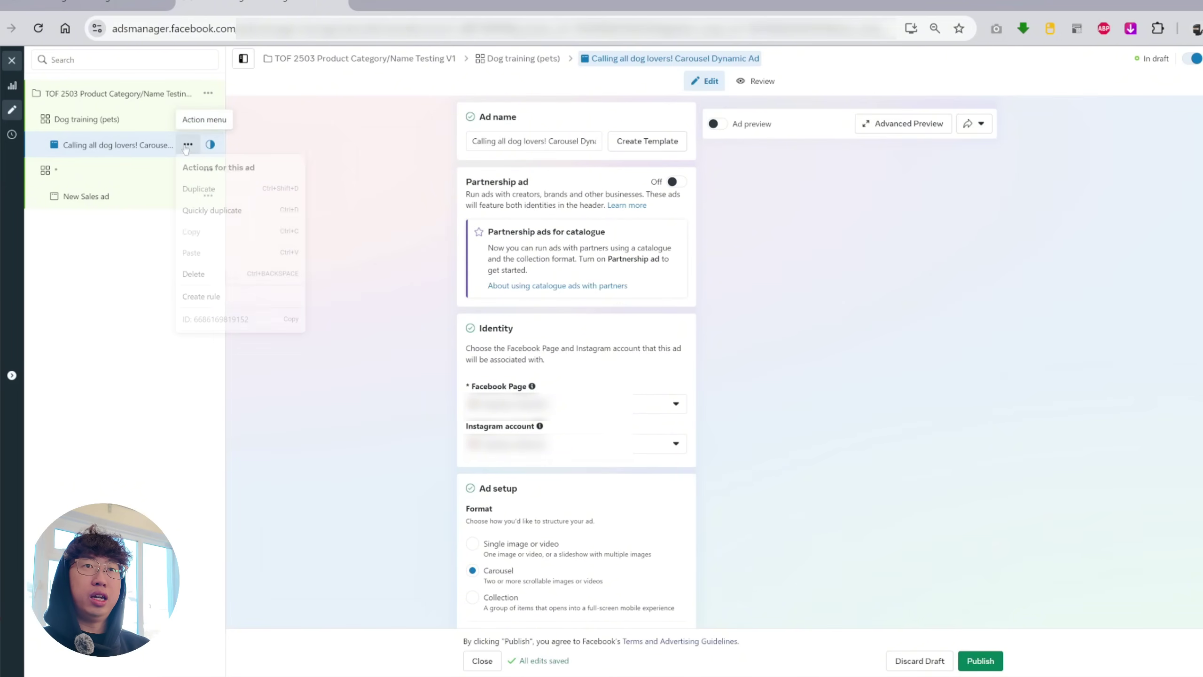
pyautogui.click(209, 210)
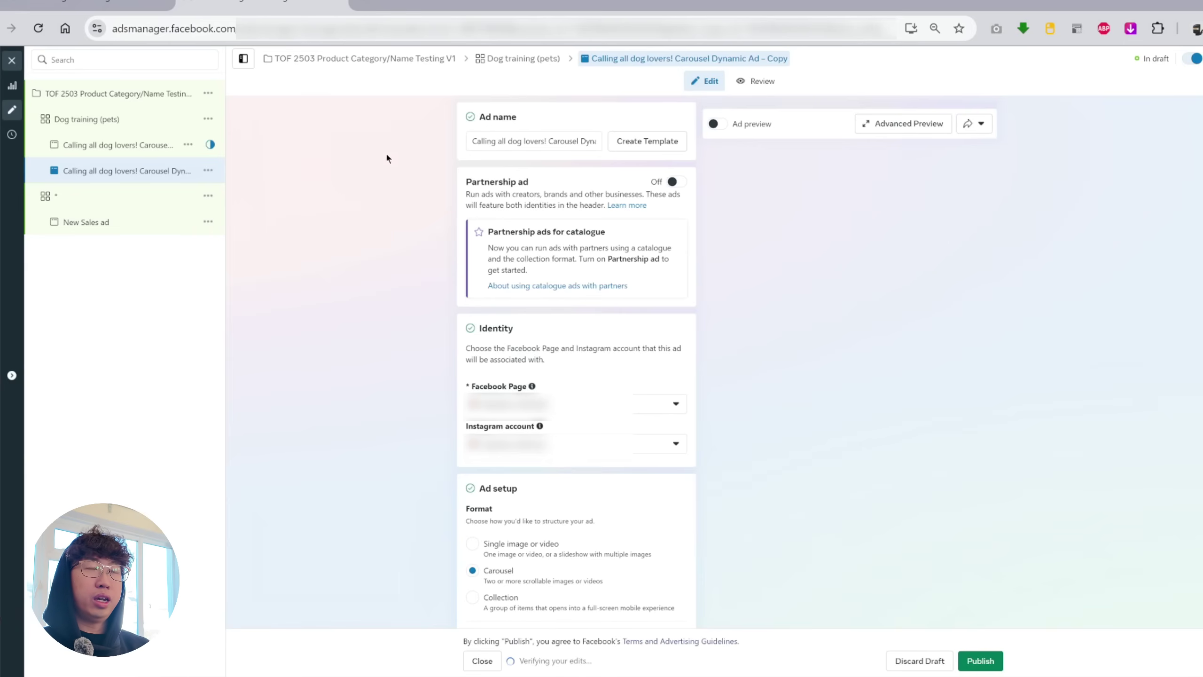
pyautogui.moveTo(546, 140); pyautogui.dragTo(422, 144)
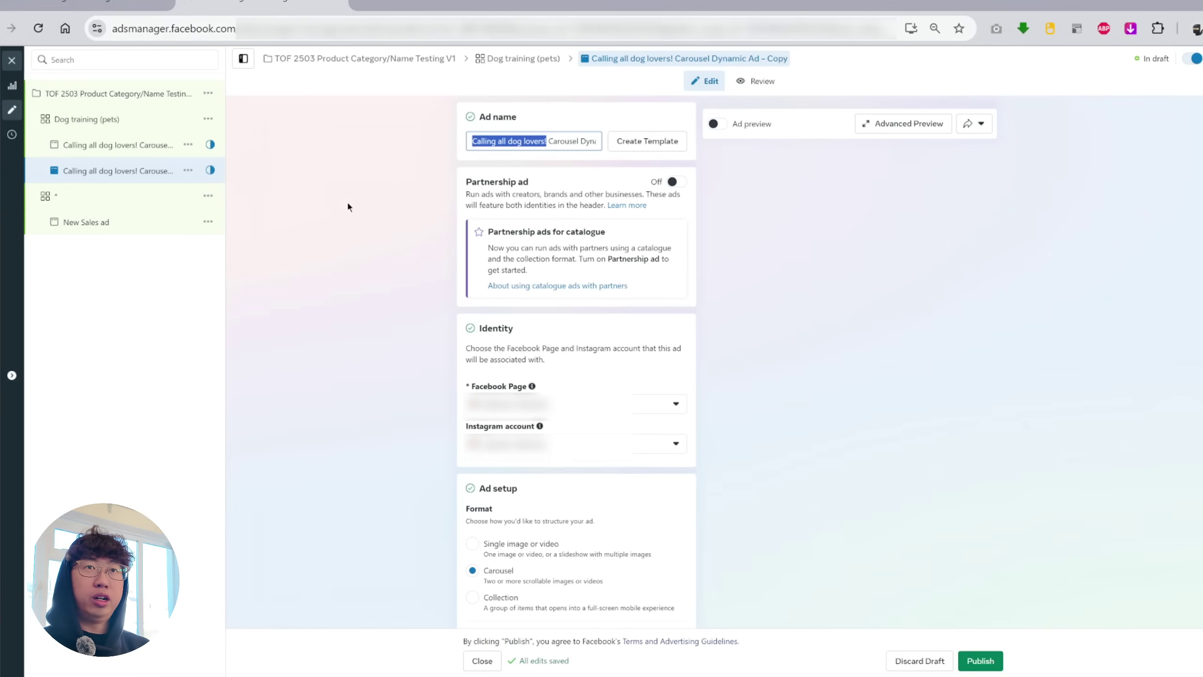
pyautogui.click(188, 170)
pyautogui.click(237, 240)
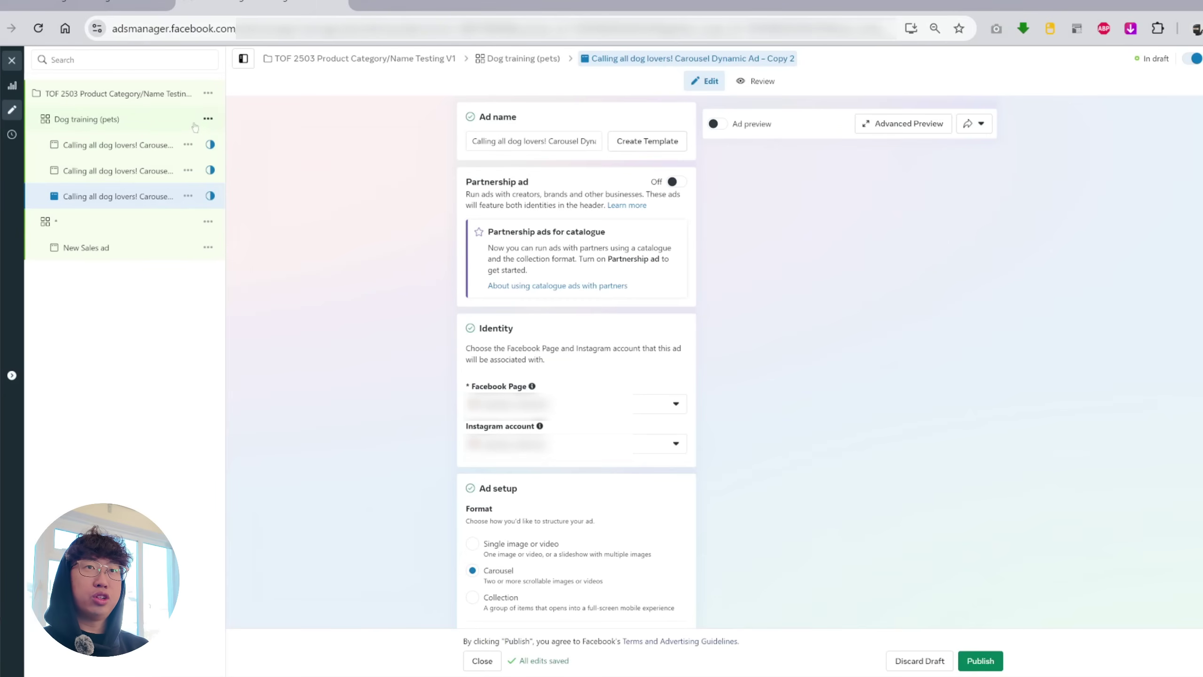
# Step: Duplicate the Dog training (pets) ad set with 3 copies
pyautogui.click(208, 118)
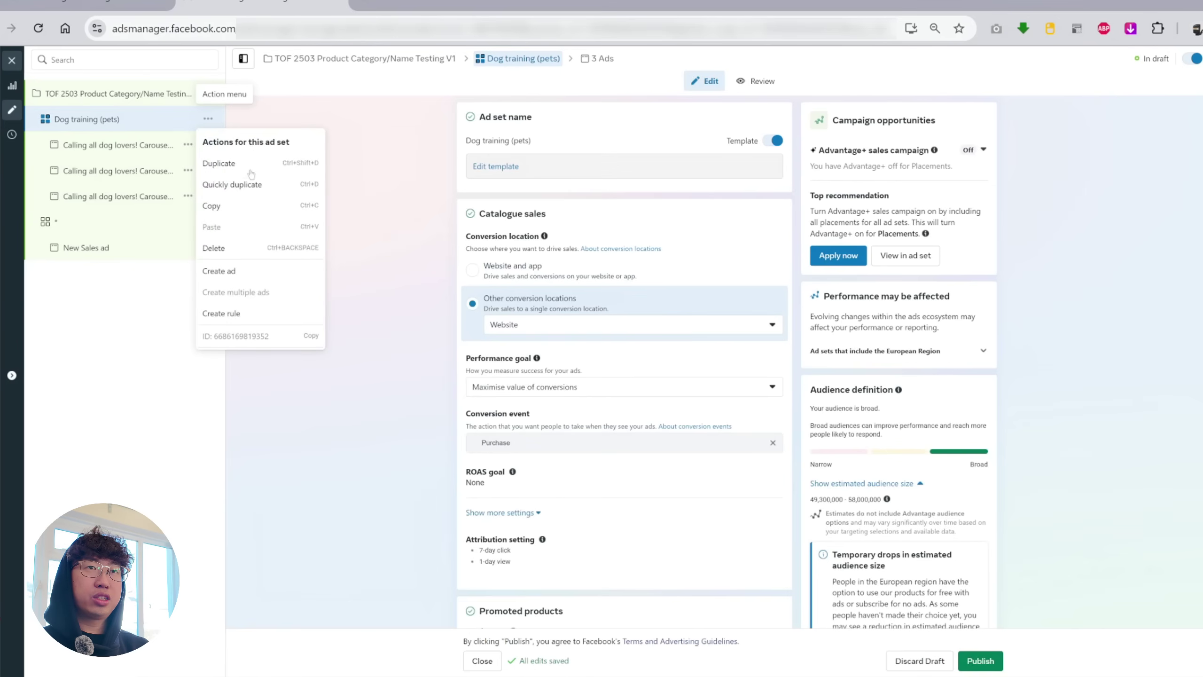
pyautogui.click(223, 161)
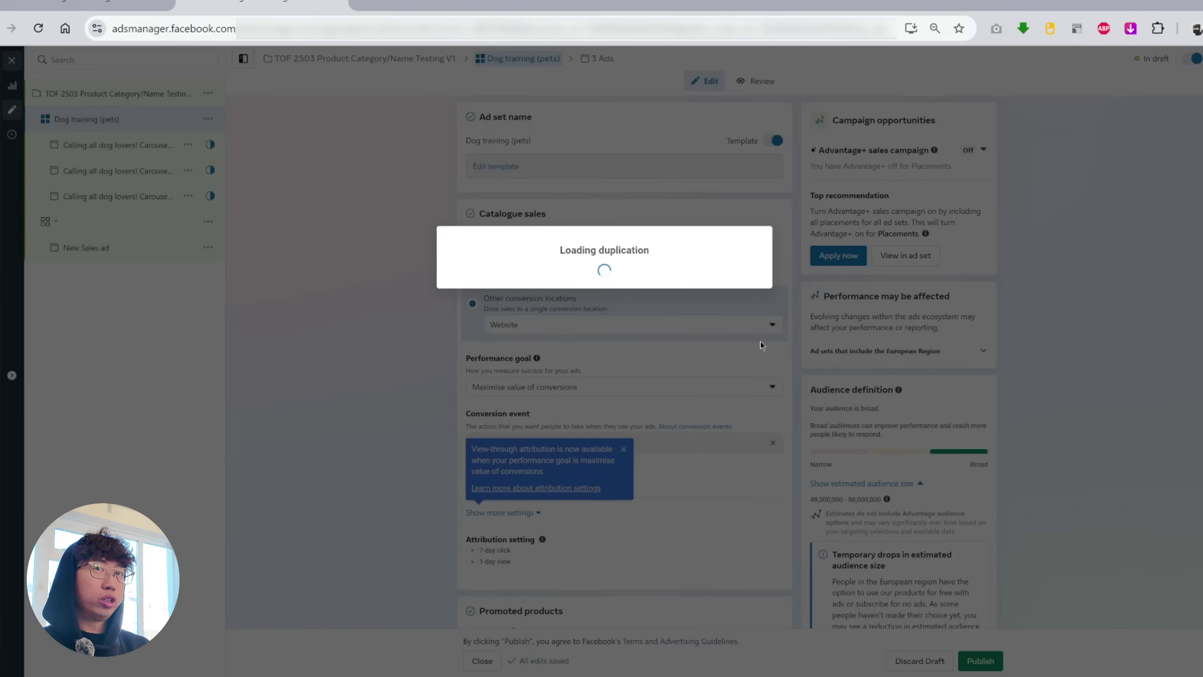
pyautogui.click(753, 438)
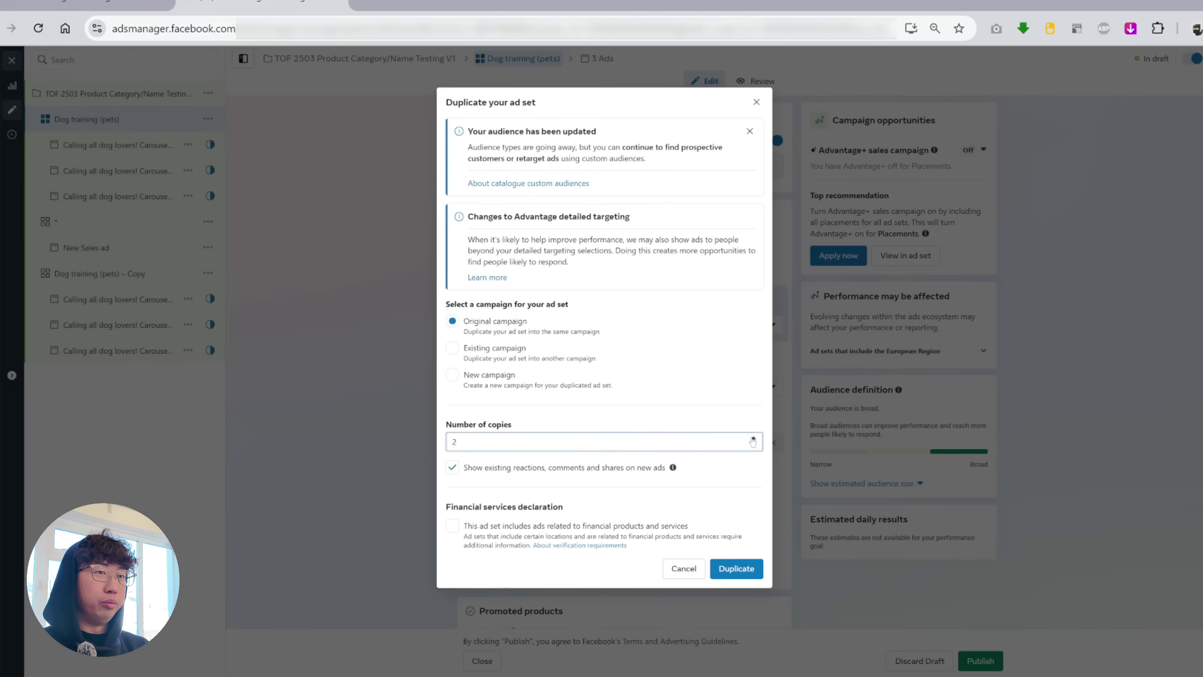
pyautogui.click(754, 438)
pyautogui.click(733, 568)
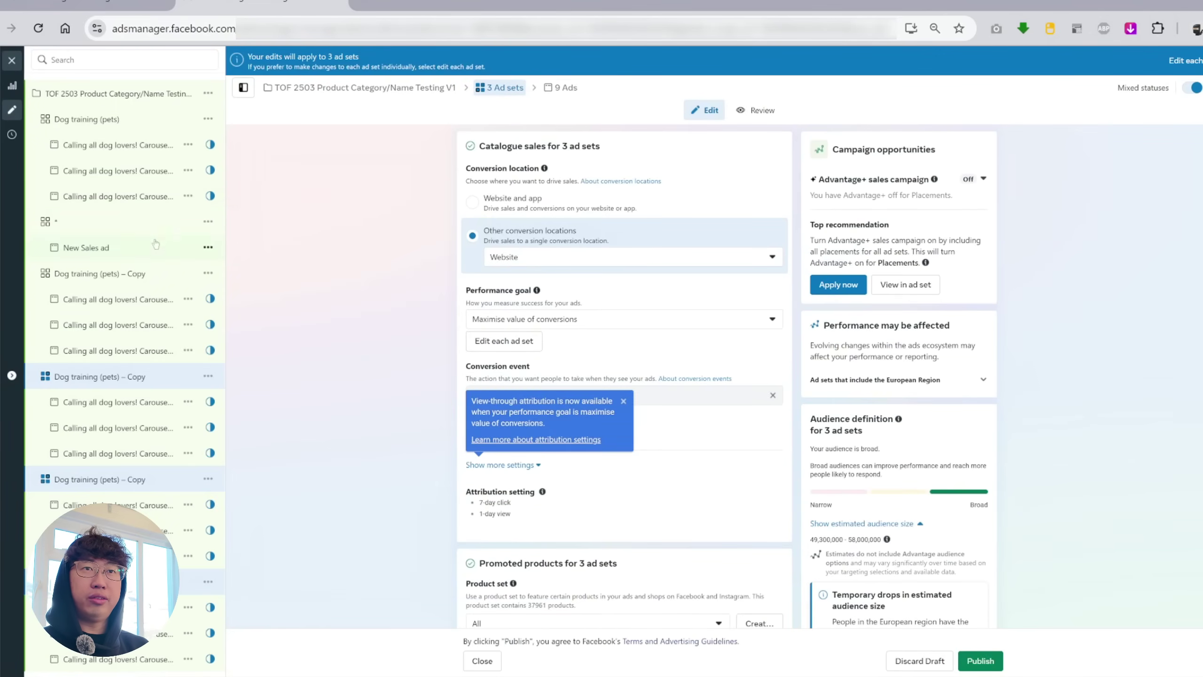
# Step: Delete the leftover unnamed ad set
pyautogui.click(208, 221)
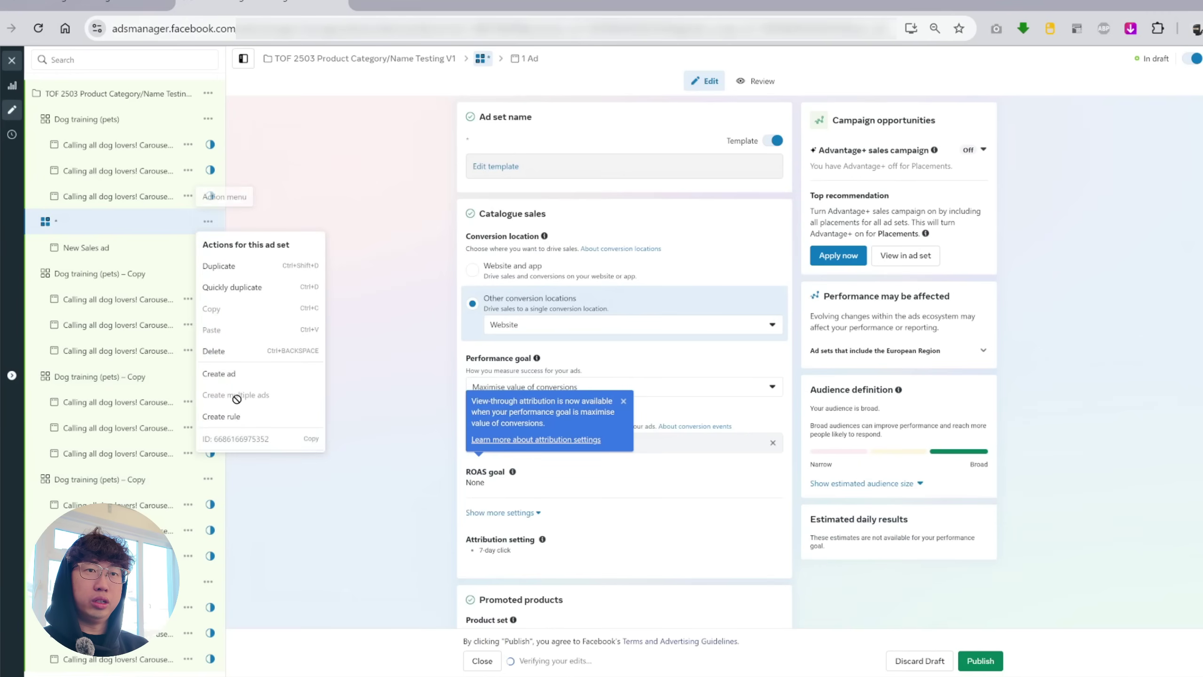
pyautogui.click(227, 353)
pyautogui.click(701, 275)
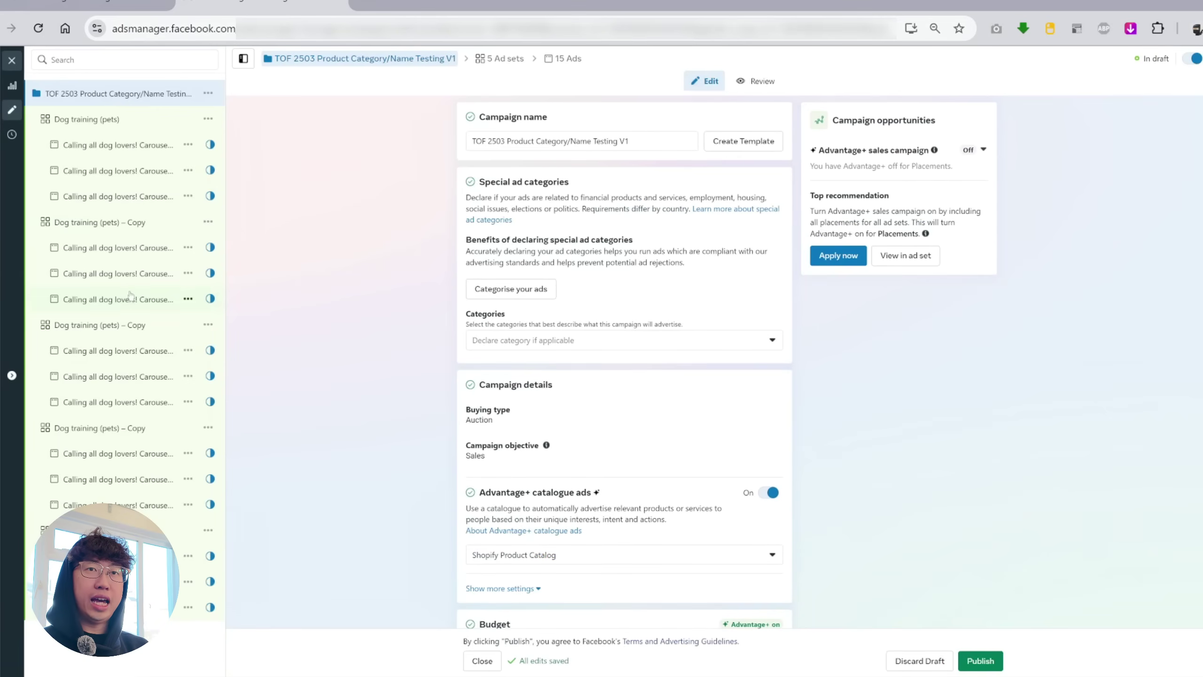
# Step: Open the first copied ad set and expand its Detailed targeting
pyautogui.click(129, 230)
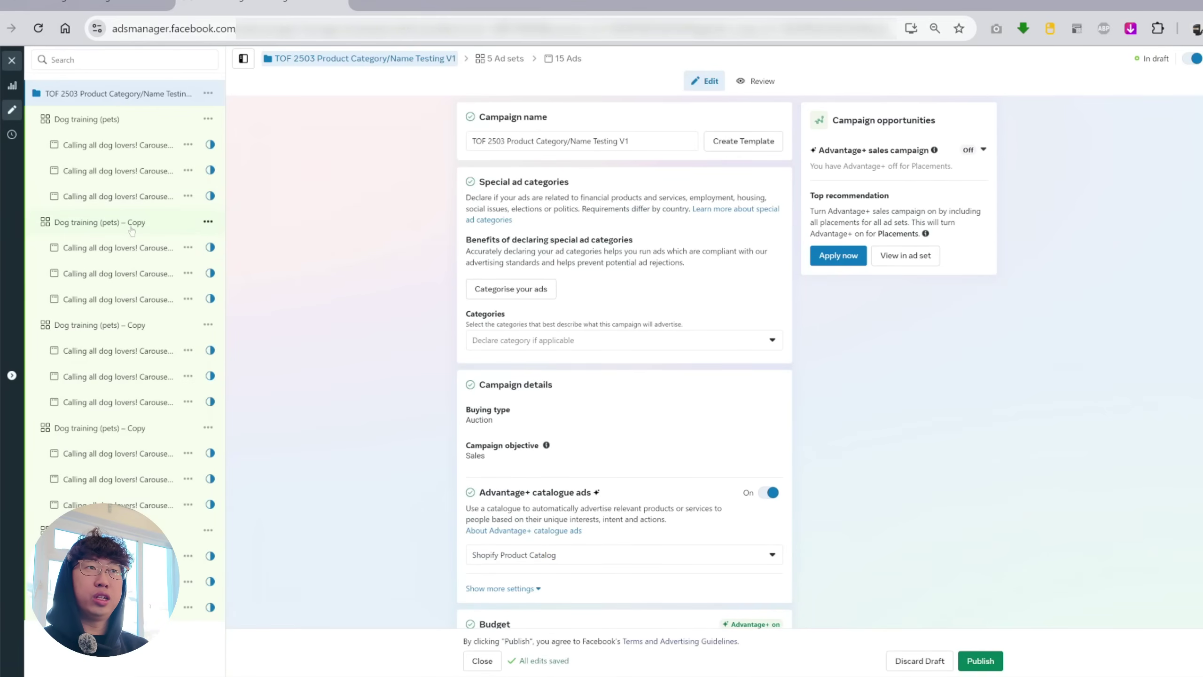
pyautogui.scroll(-8, 358, 280)
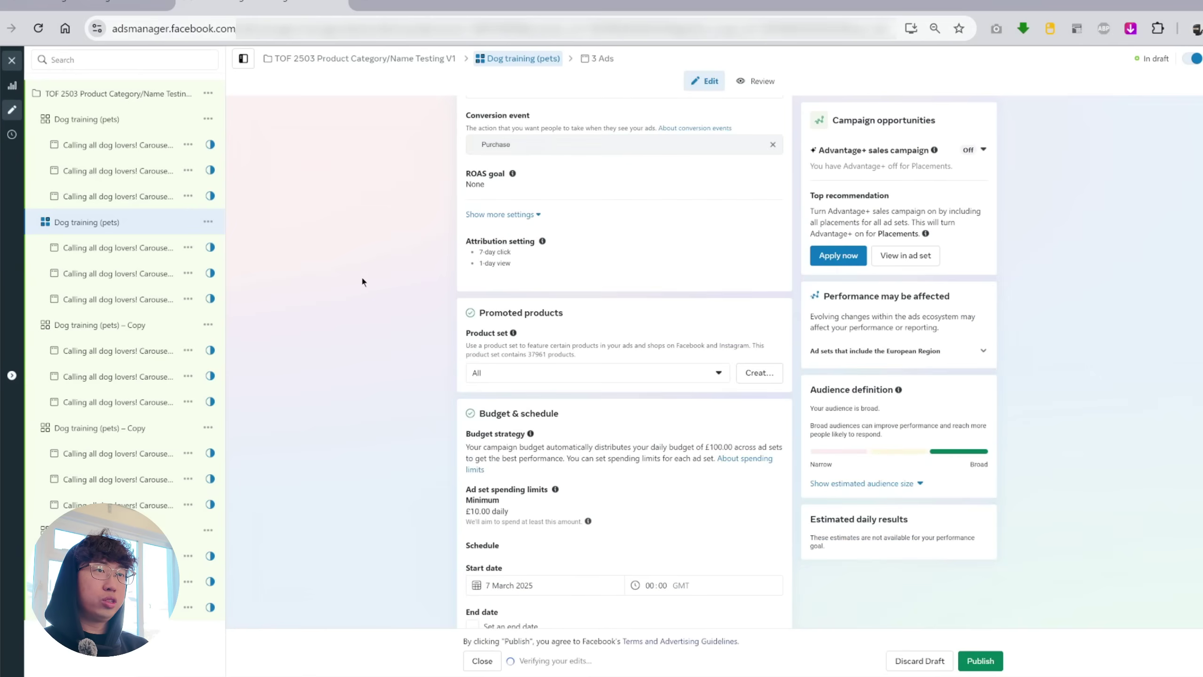
pyautogui.scroll(-10, 350, 275)
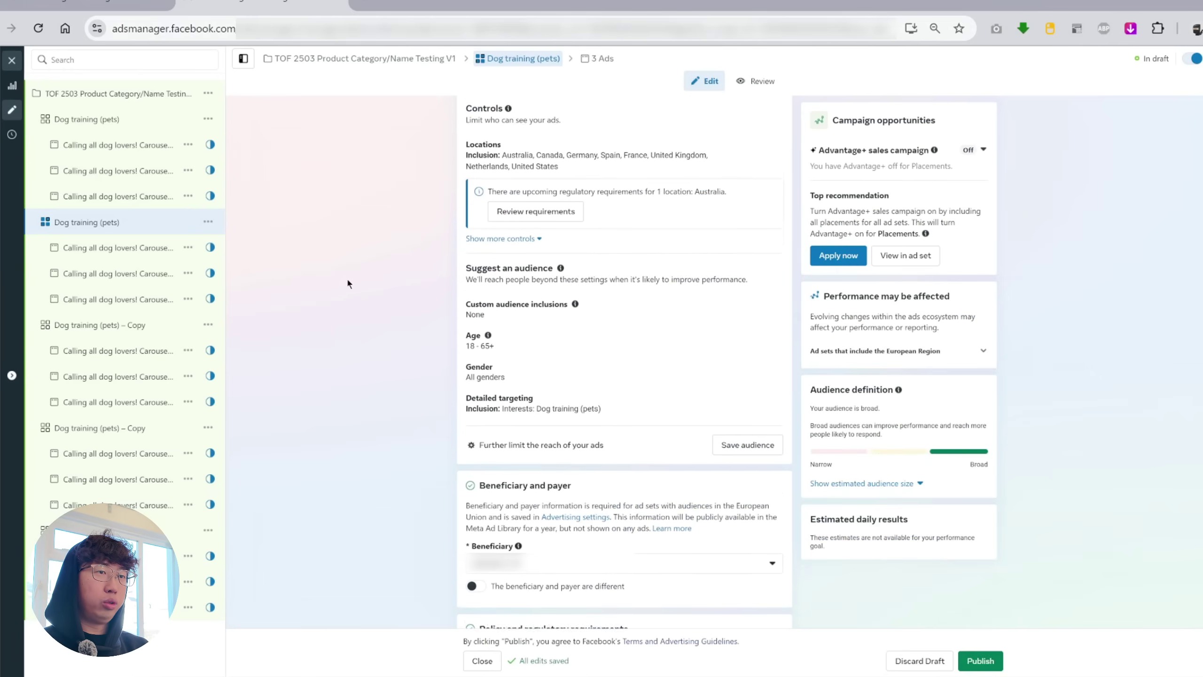
pyautogui.scroll(3, 355, 286)
pyautogui.click(773, 547)
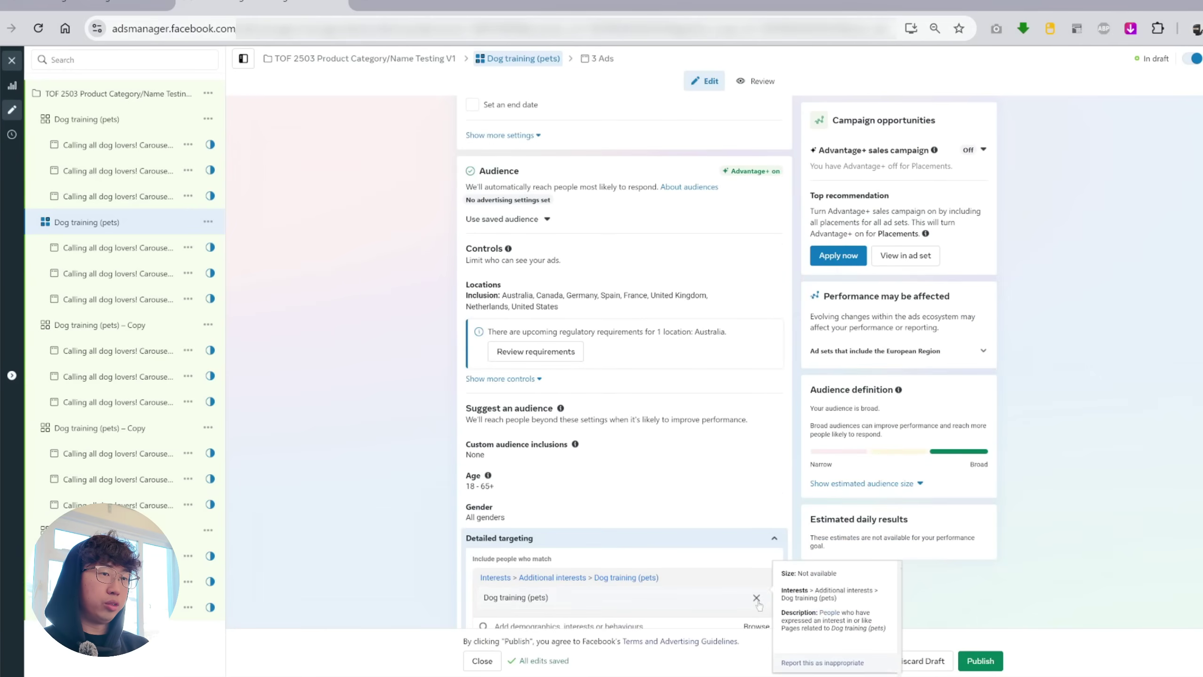
pyautogui.scroll(5, 374, 510)
pyautogui.scroll(3, 417, 504)
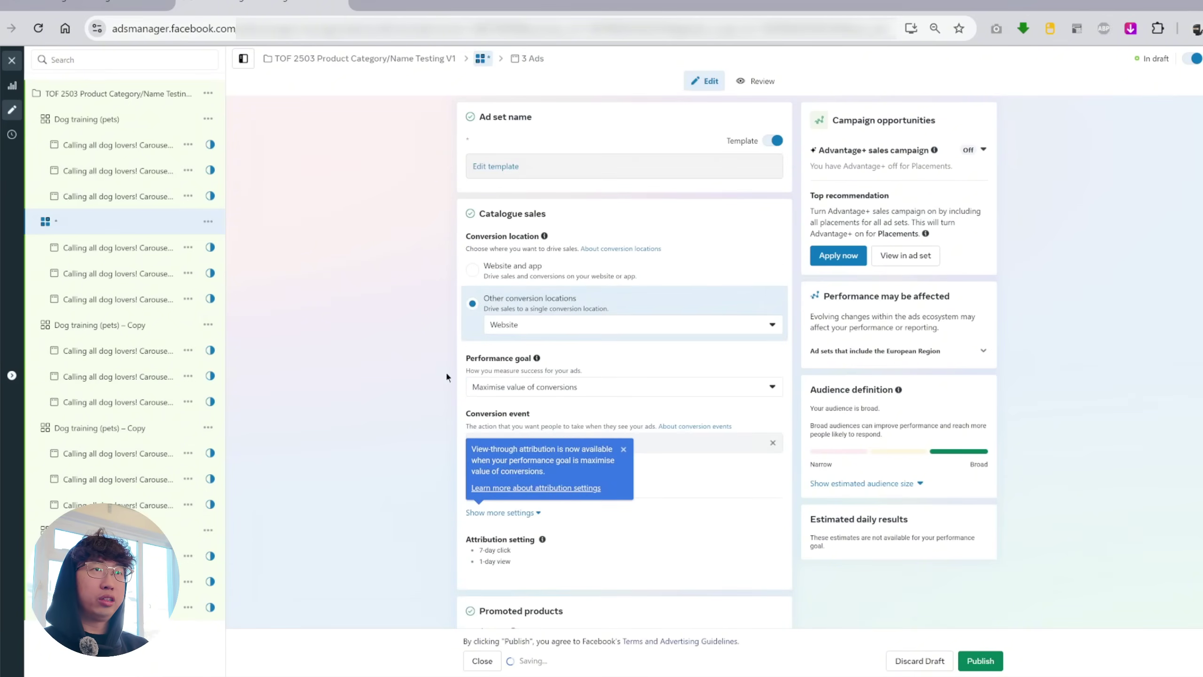
# Step: Rename the ad set 'Broad All', then return to the TOF 2503 campaign settings
pyautogui.click(603, 140)
pyautogui.hotkey('ctrl', 'a')
pyautogui.press('BackSpace')
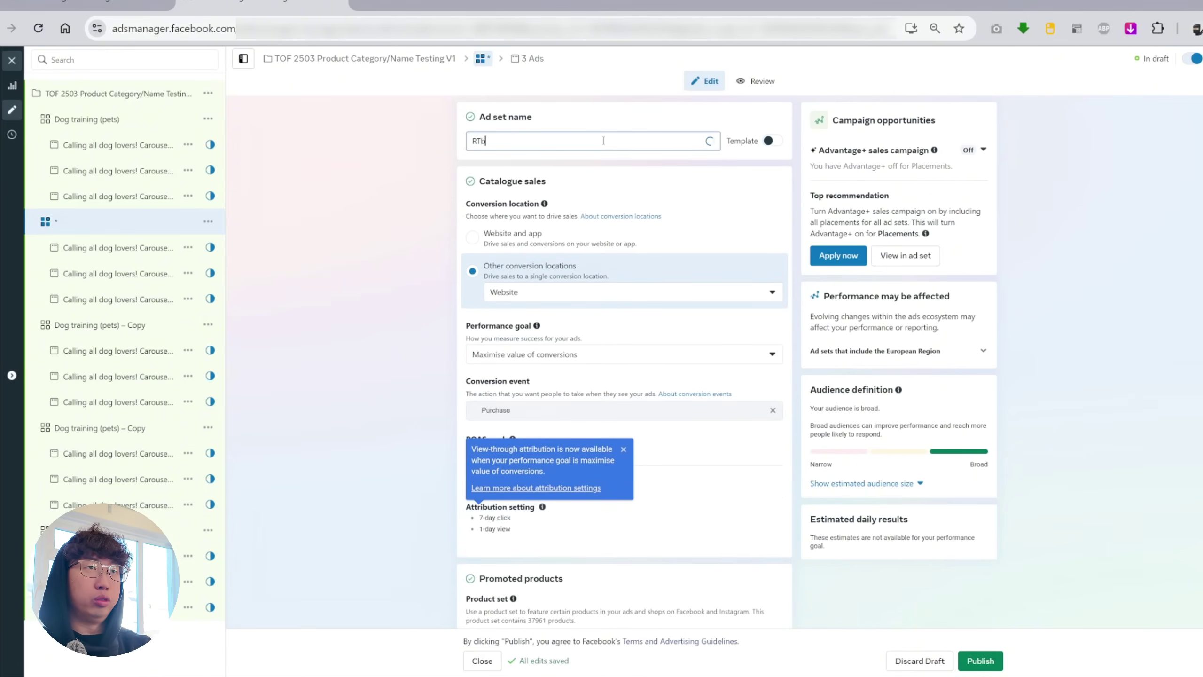
pyautogui.write('Broad All')
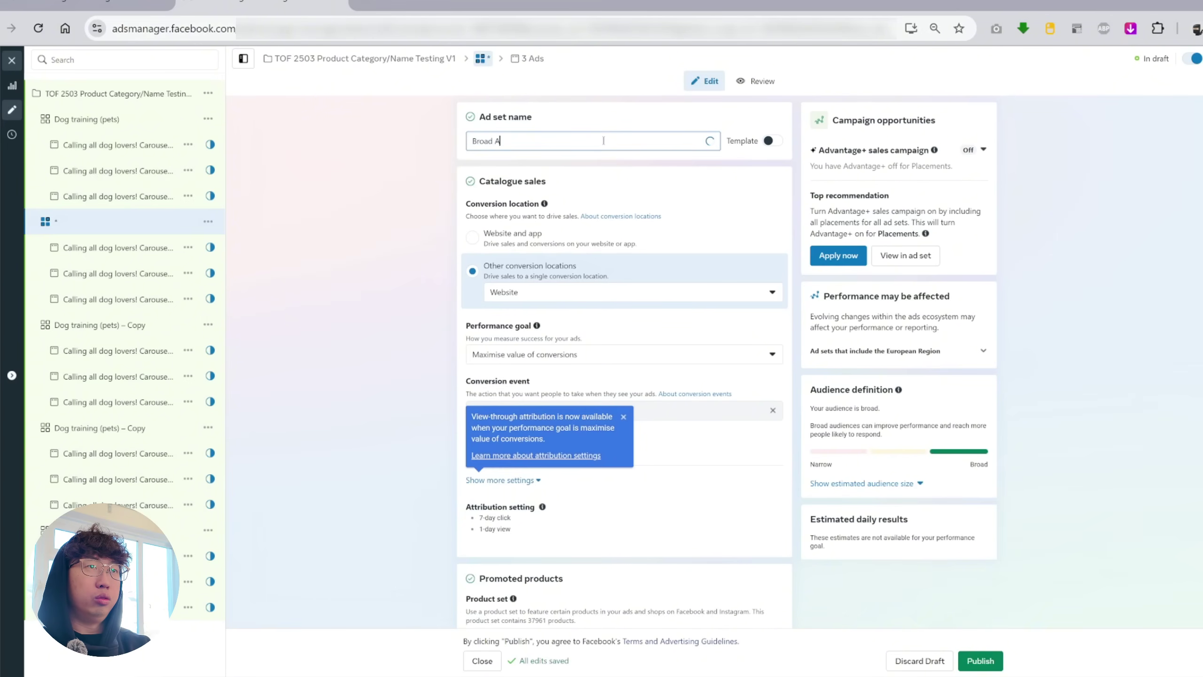
pyautogui.click(427, 205)
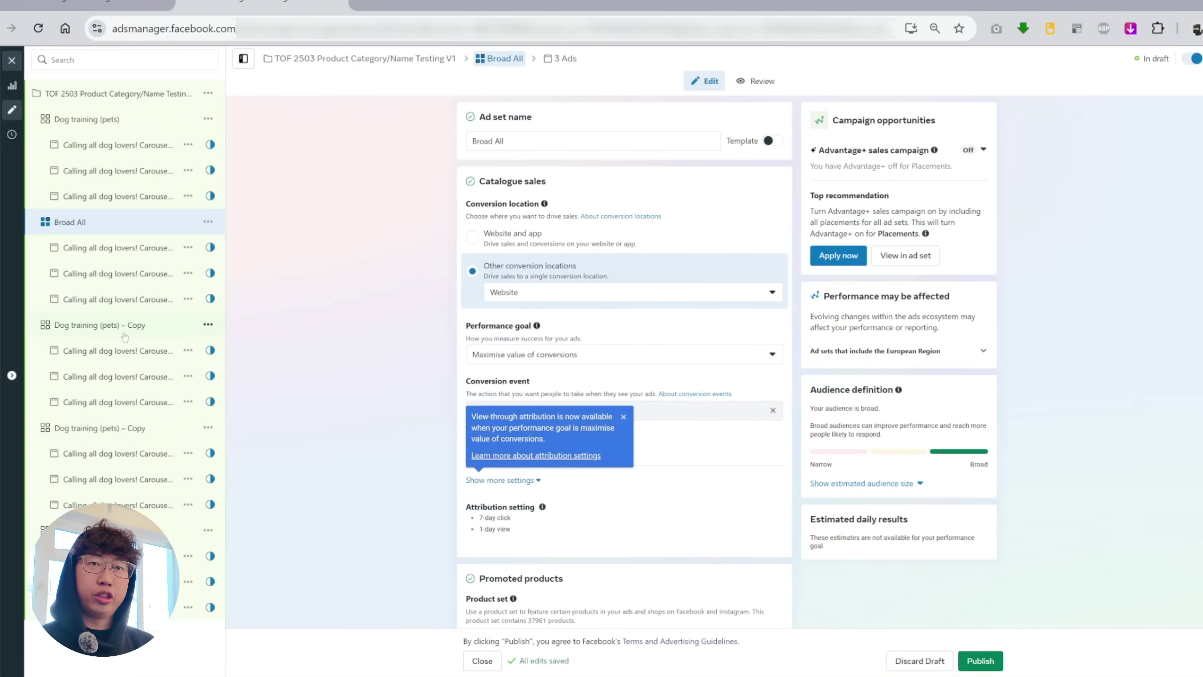
pyautogui.click(125, 334)
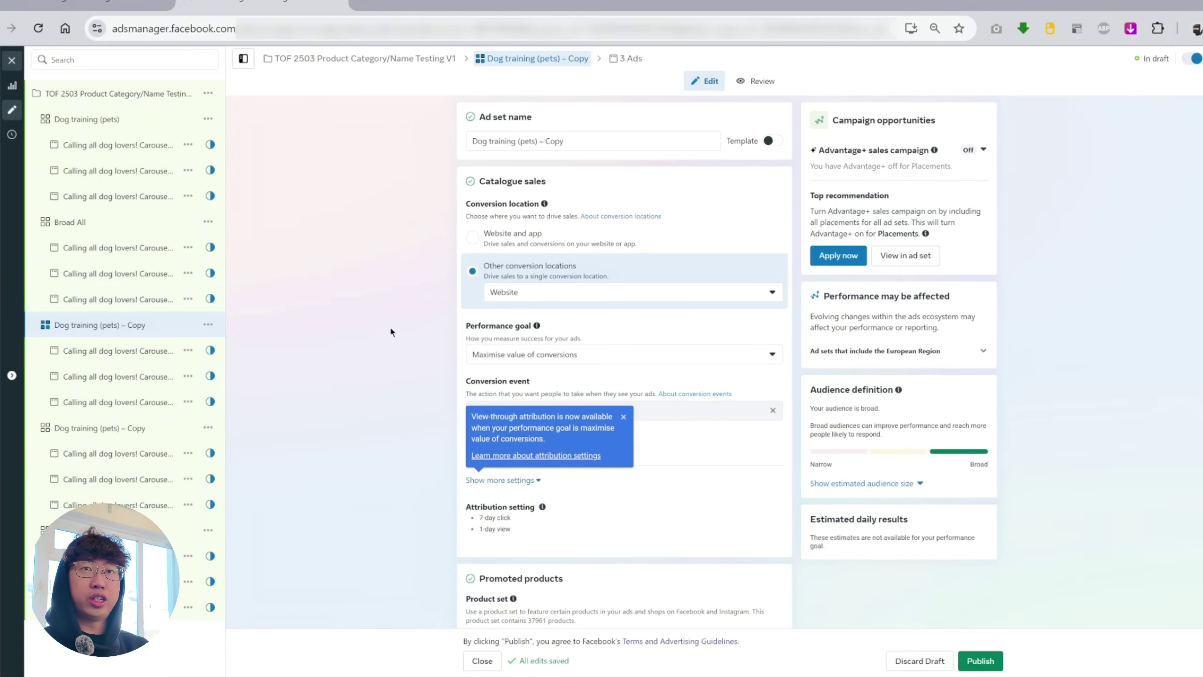
pyautogui.click(144, 94)
pyautogui.scroll(-5, 709, 418)
pyautogui.scroll(-3, 709, 418)
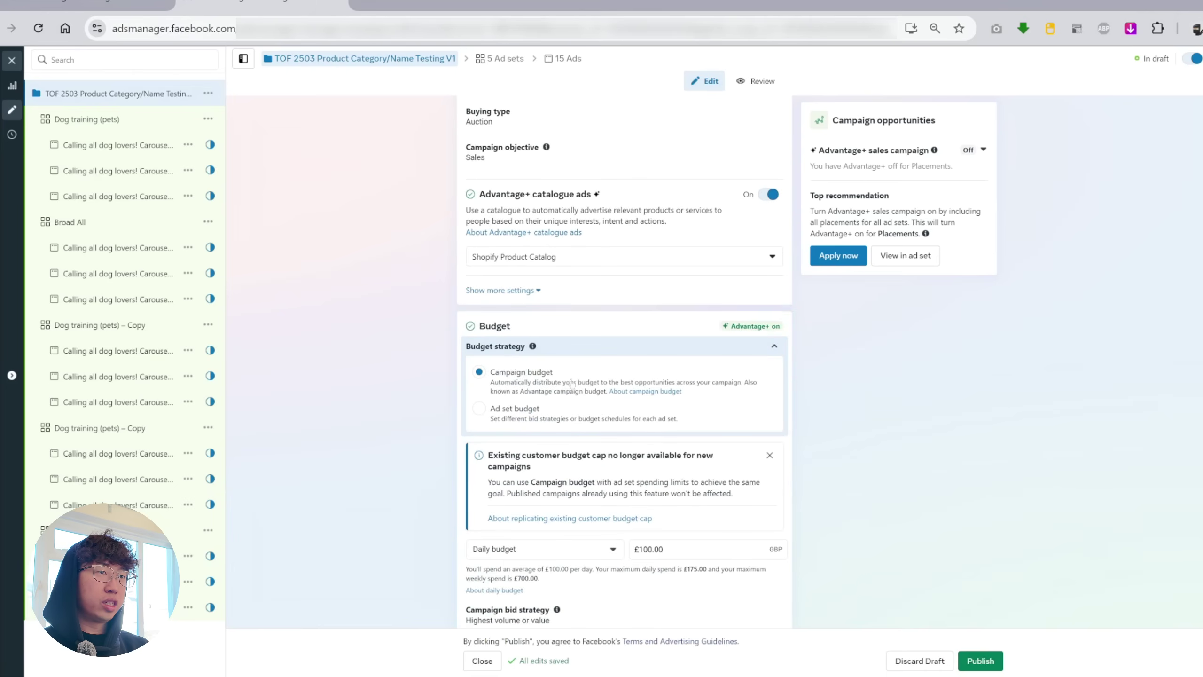